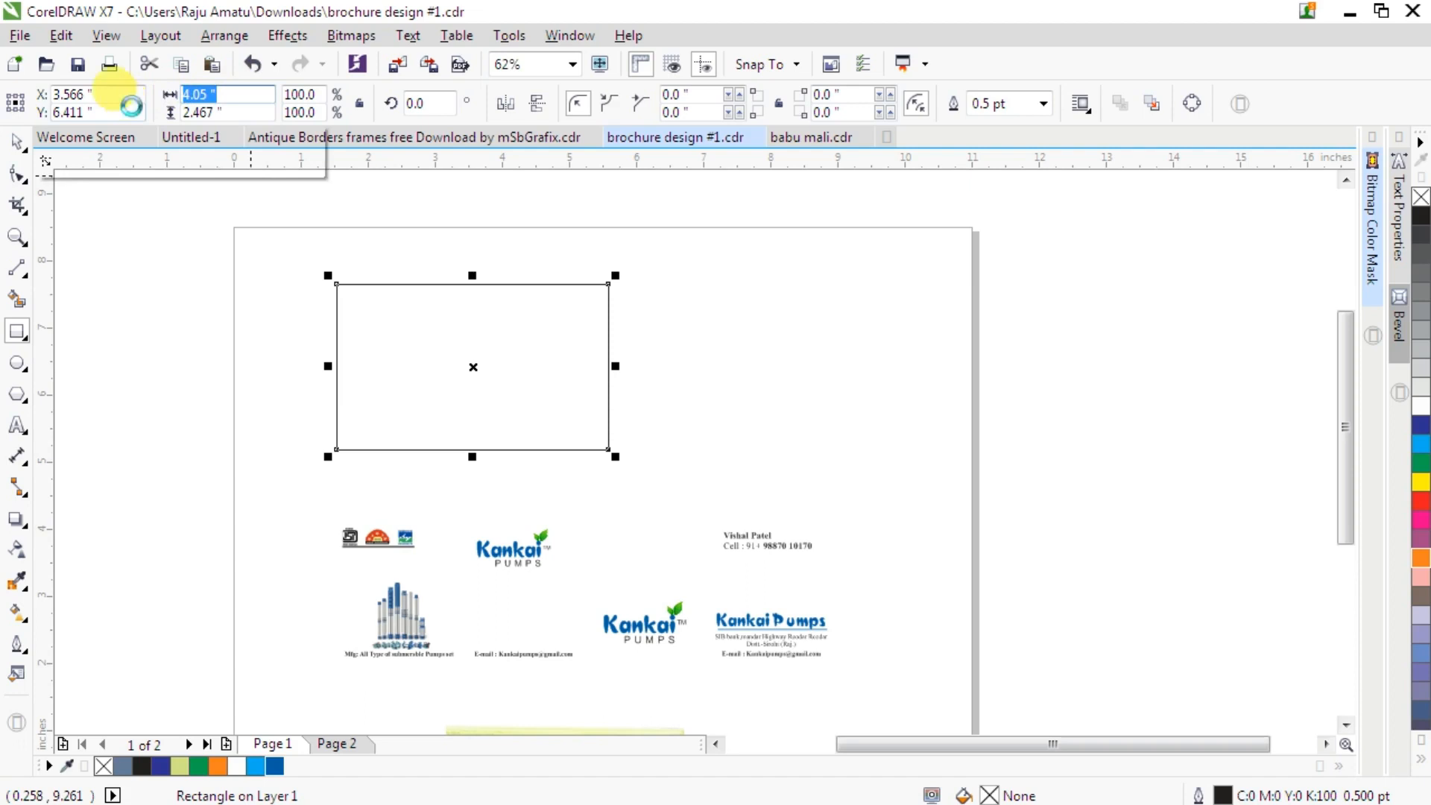
- Set the selected rectangle's height to 2 inches
type("2")
key("Return")
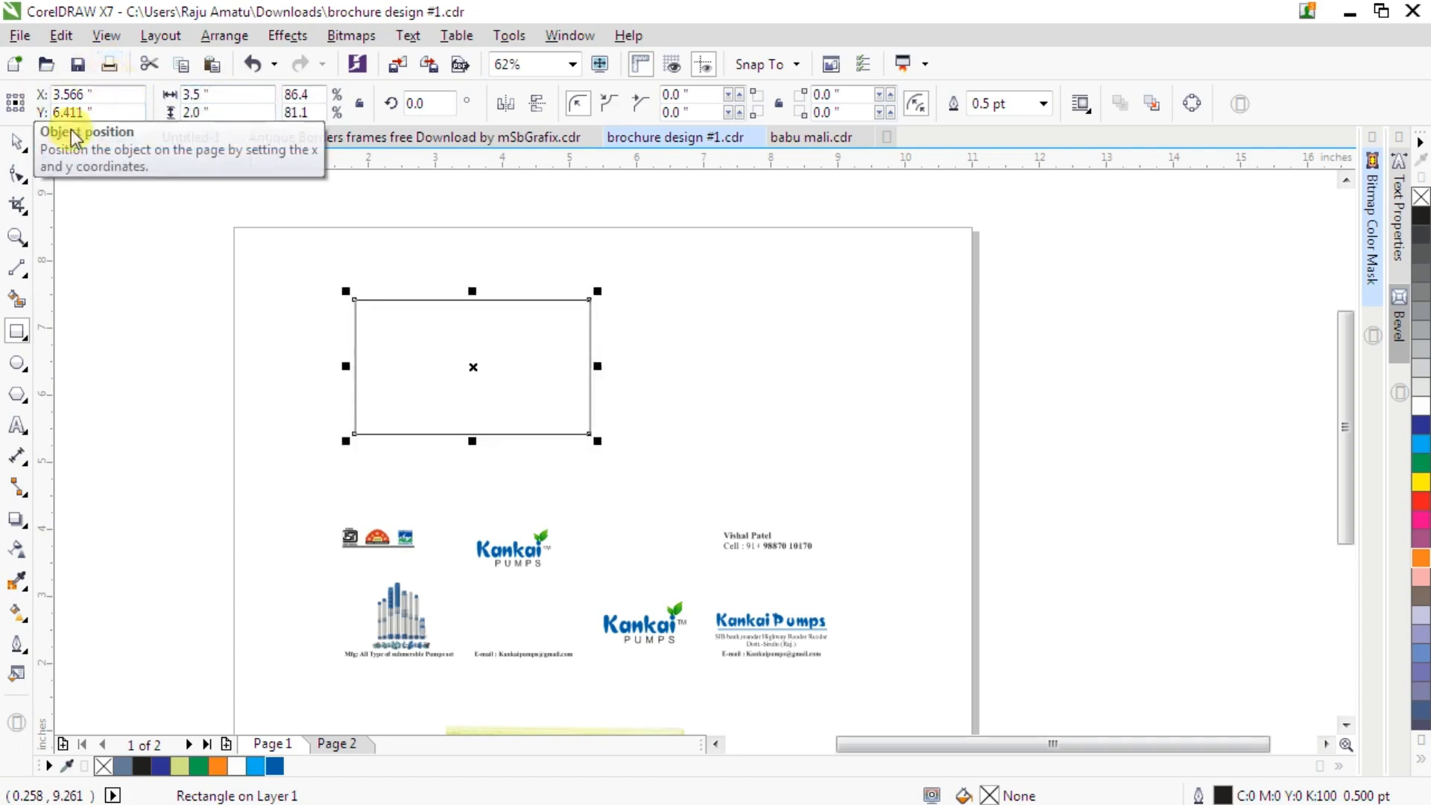
left_click(454, 262)
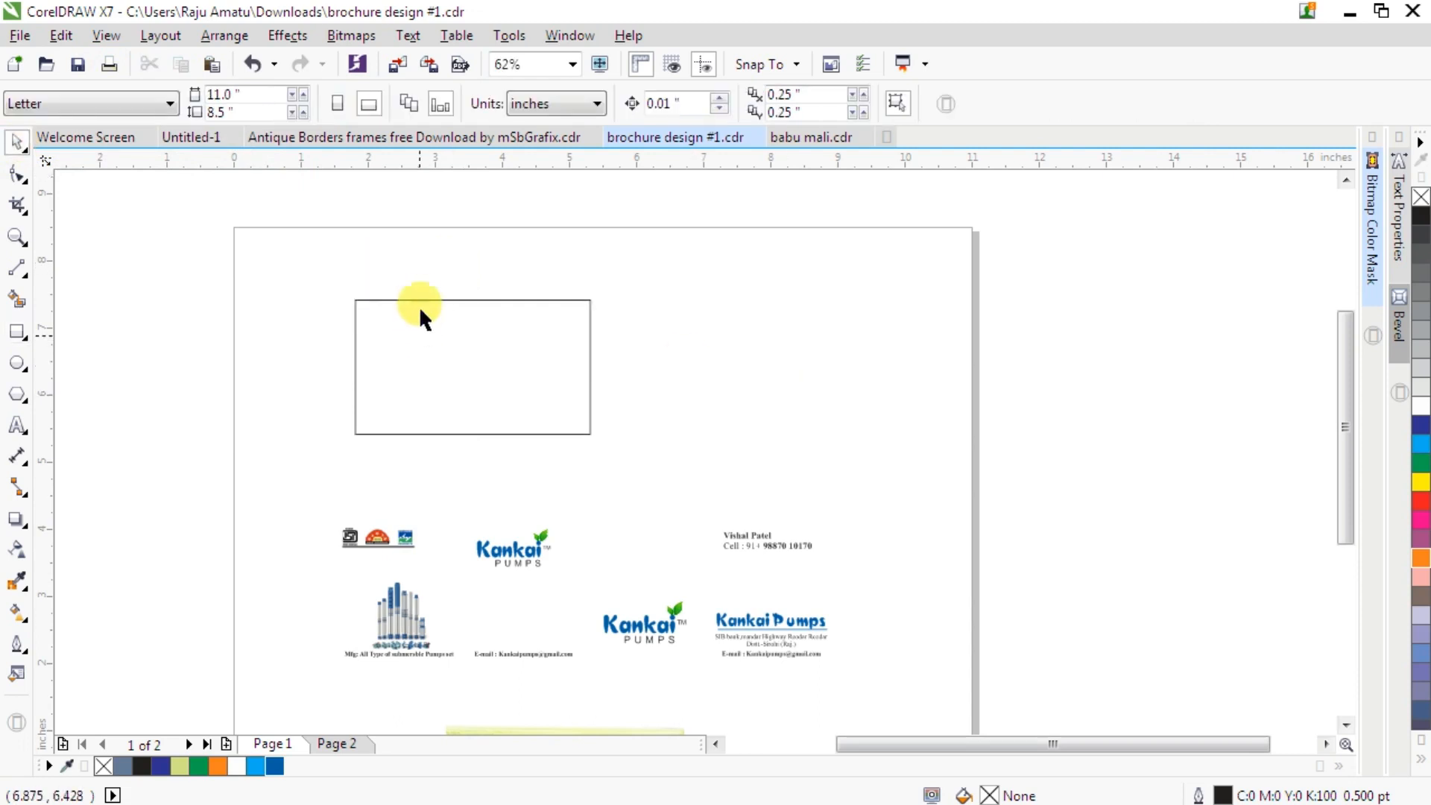
- Add a vertical guideline through the rectangle's center
left_click(18, 365)
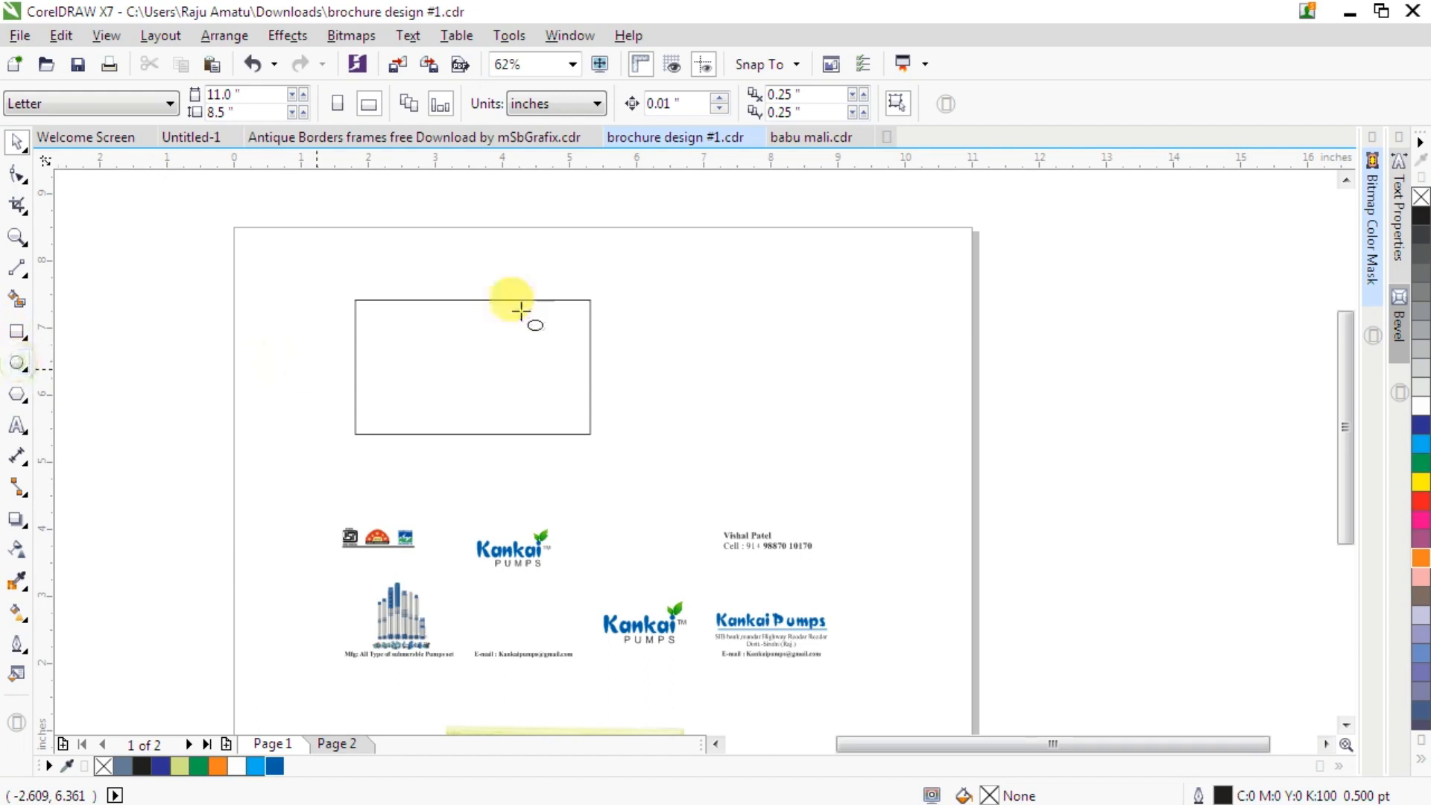
left_click(16, 148)
left_click(443, 301)
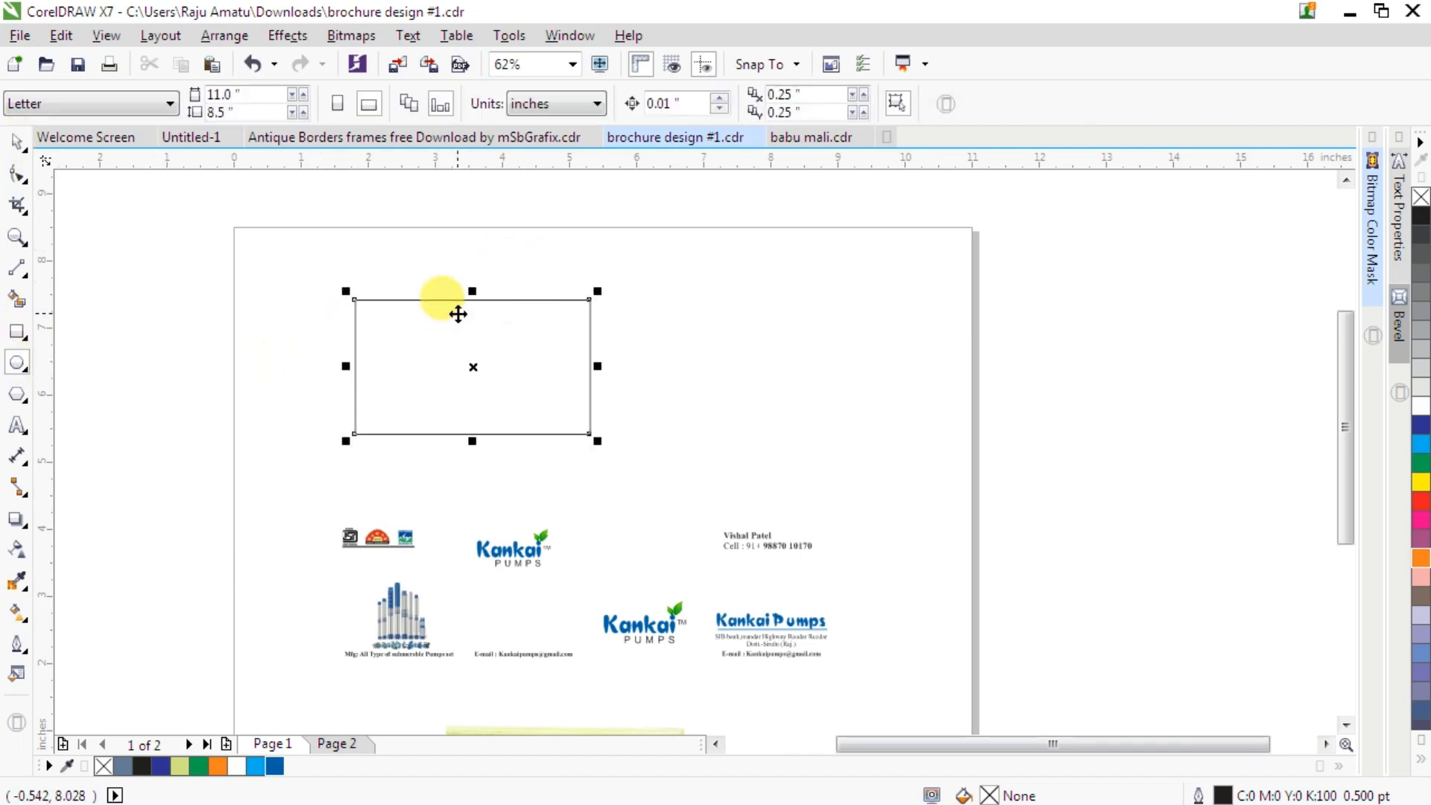
scroll(458, 313, "up", 4)
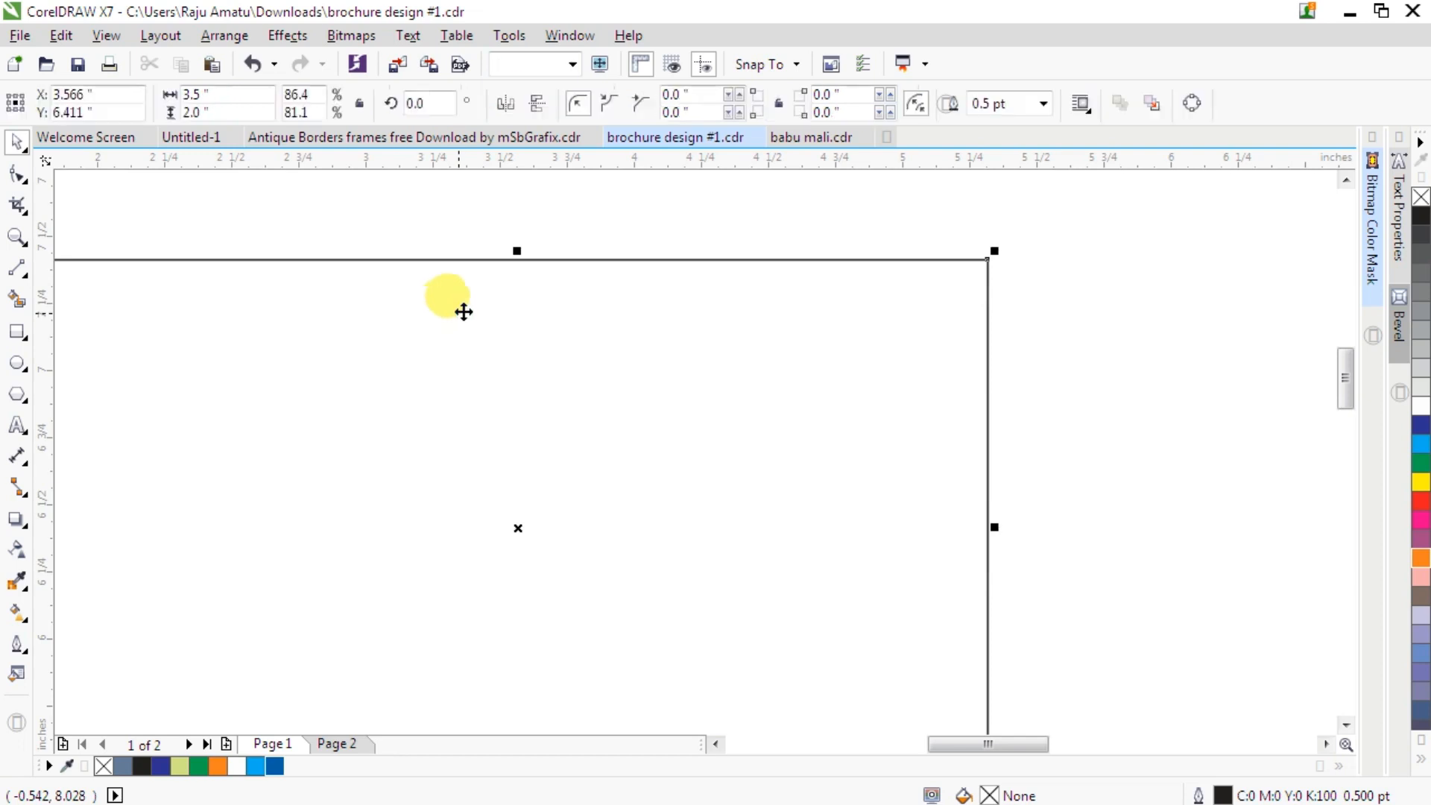
scroll(464, 312, "down", 2)
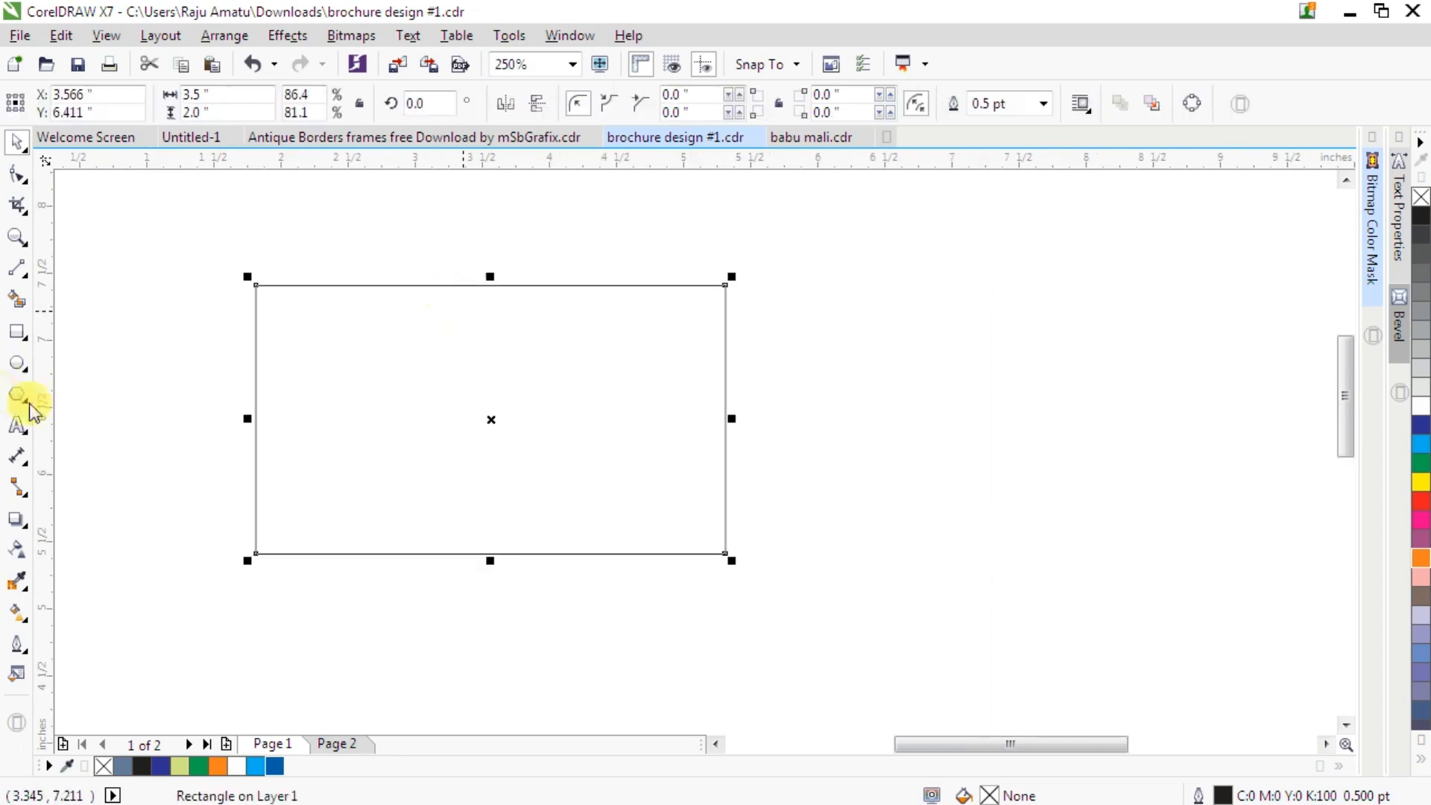
left_click_drag(52, 383, 489, 409)
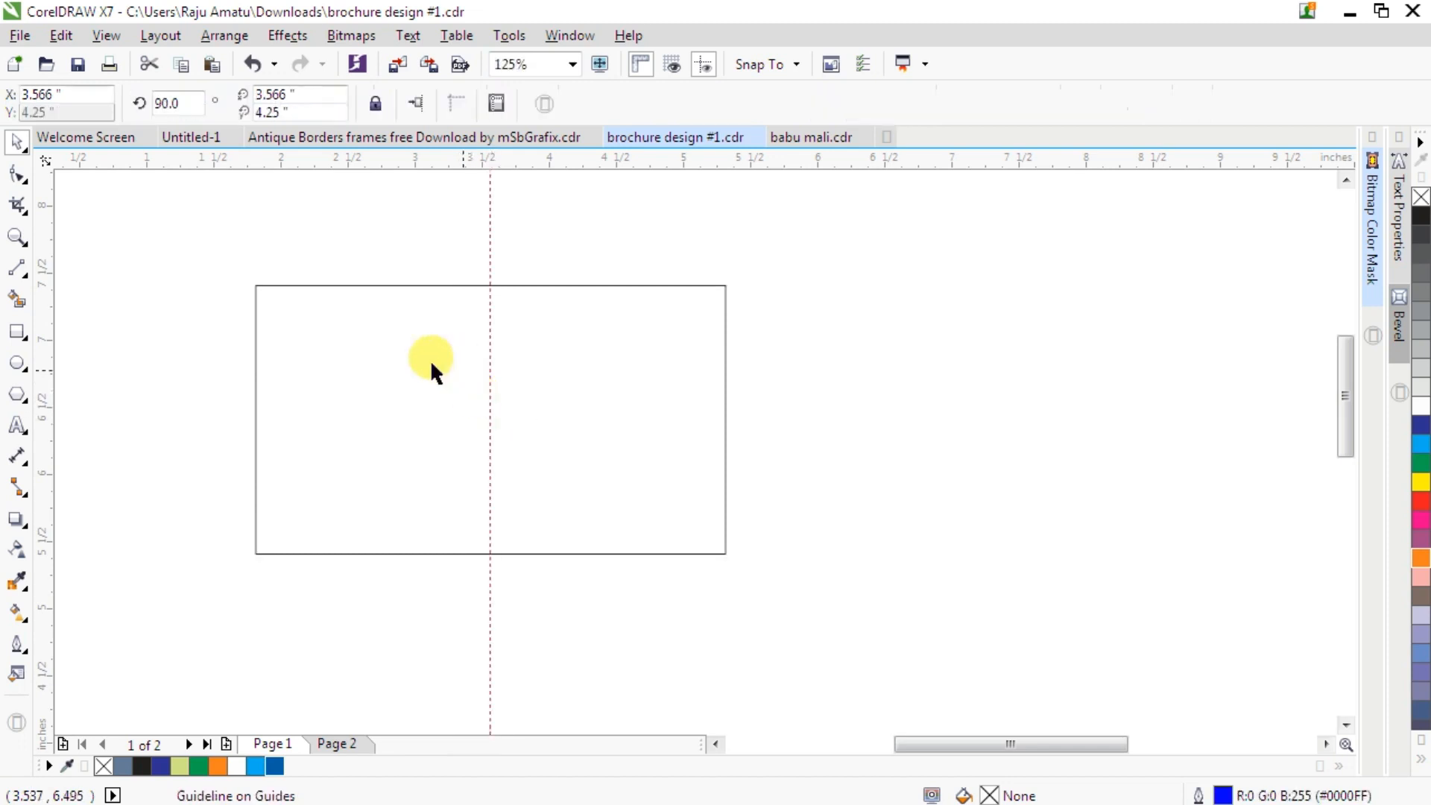
- Add a horizontal guideline through the rectangle's center
left_click(471, 325)
left_click_drag(522, 155, 502, 419)
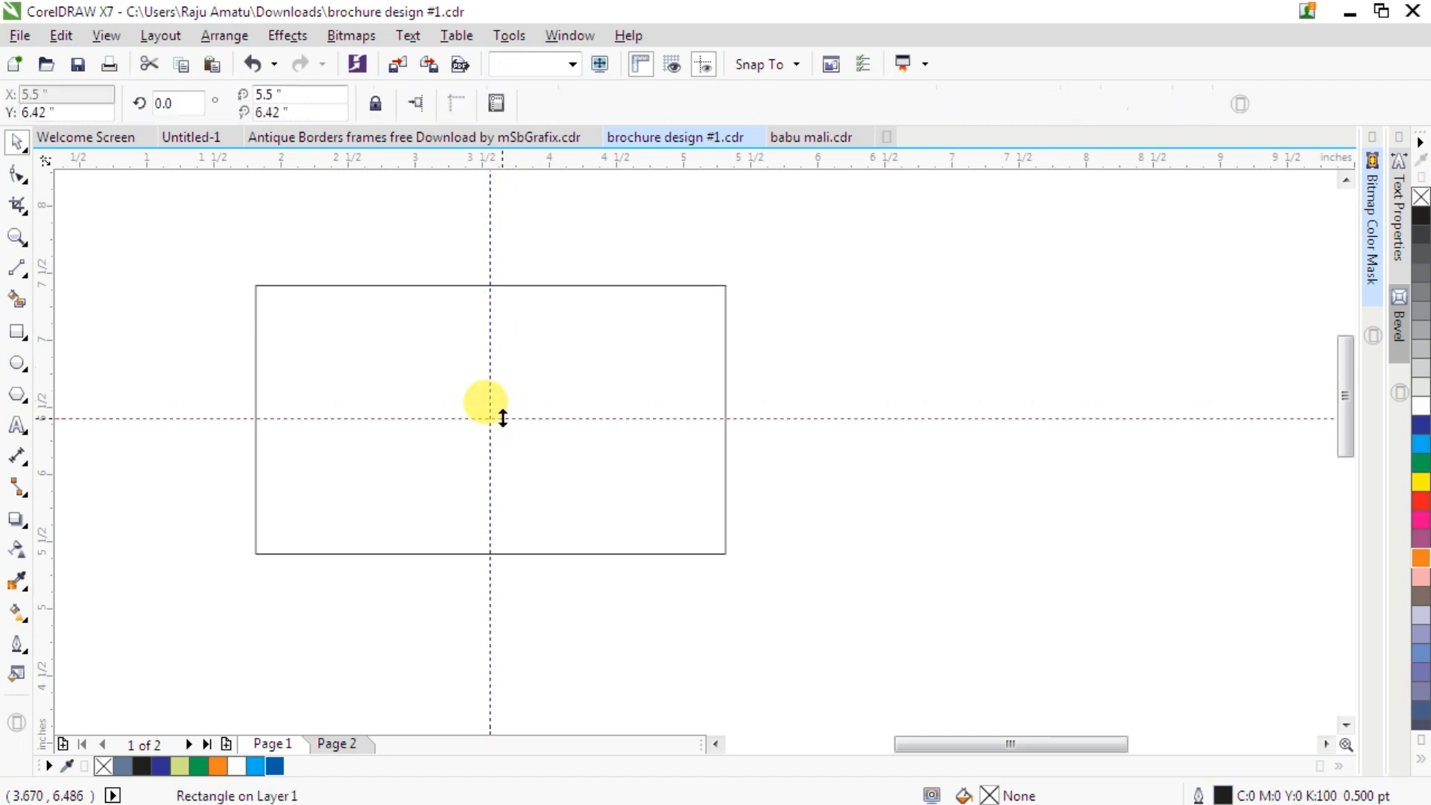
- Draw an ellipse about 1.73 by 1.61 inches overlapping the rectangle's top edge
left_click(418, 285)
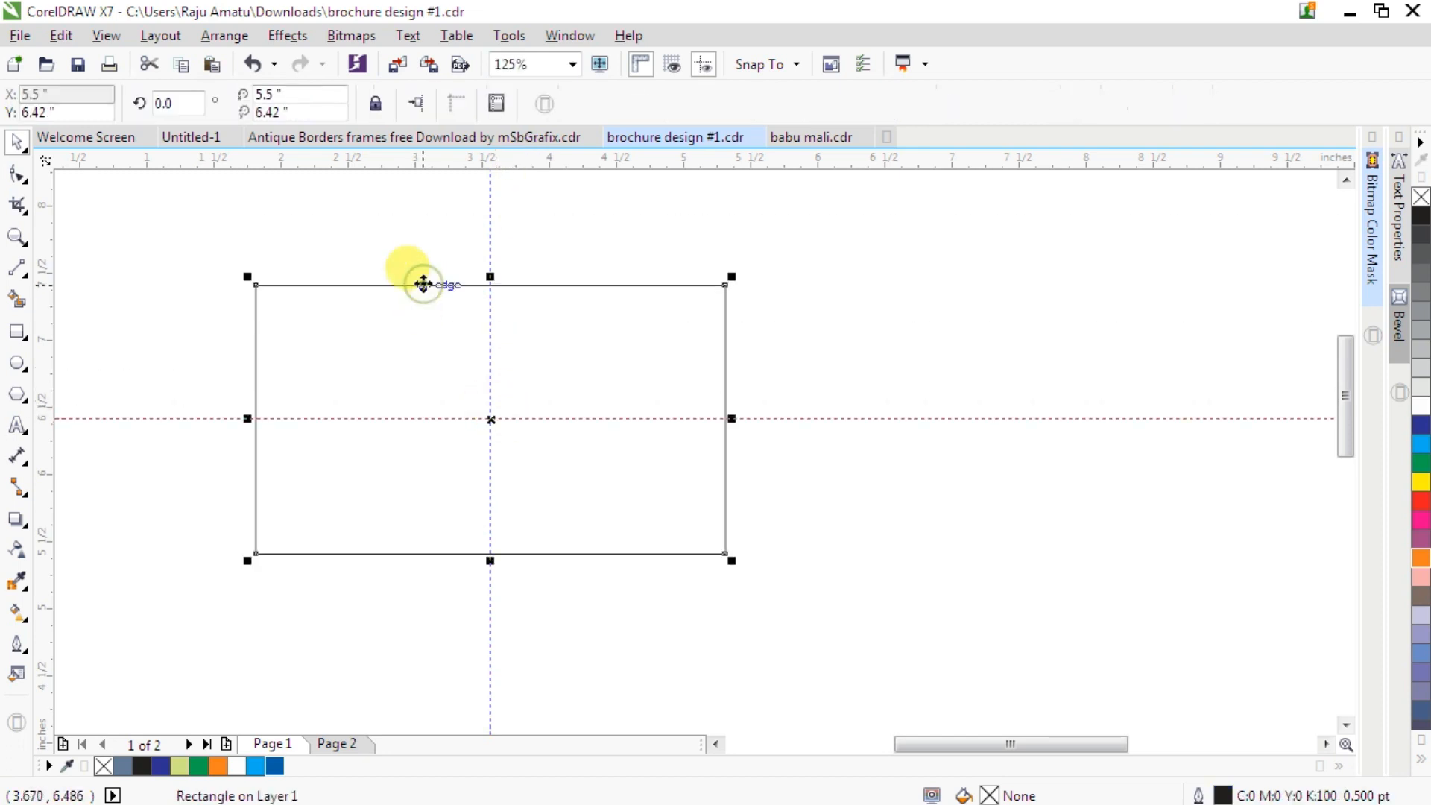
left_click(17, 365)
left_click_drag(470, 226, 708, 441)
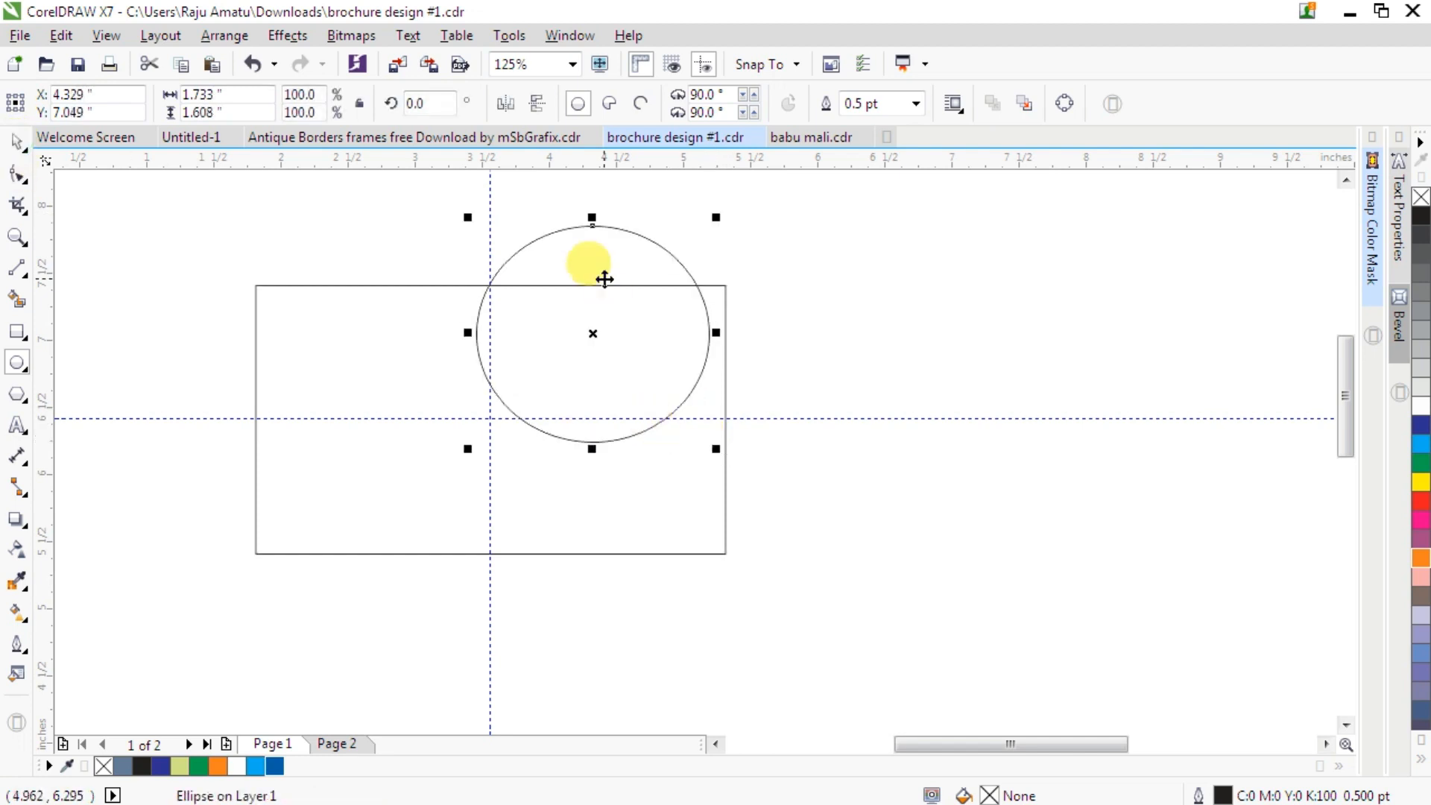
- Move the ellipse so its center sits on the rectangle's top edge at the right
scroll(603, 278, "up", 1)
left_click_drag(552, 401, 583, 319)
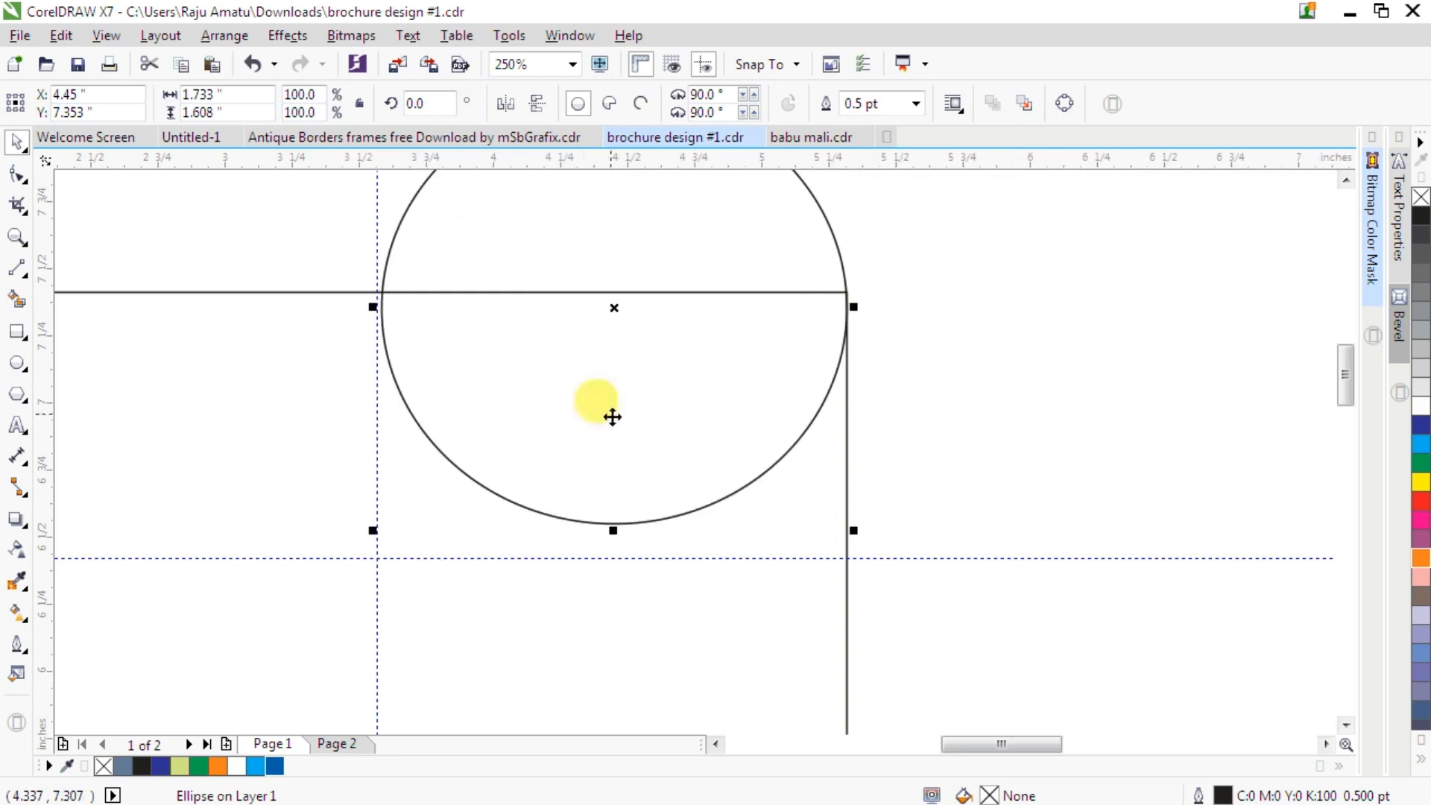
- Place the ellipse inside the rectangle using PowerClip Inside
scroll(612, 418, "down", 3)
left_click_drag(700, 296, 987, 339)
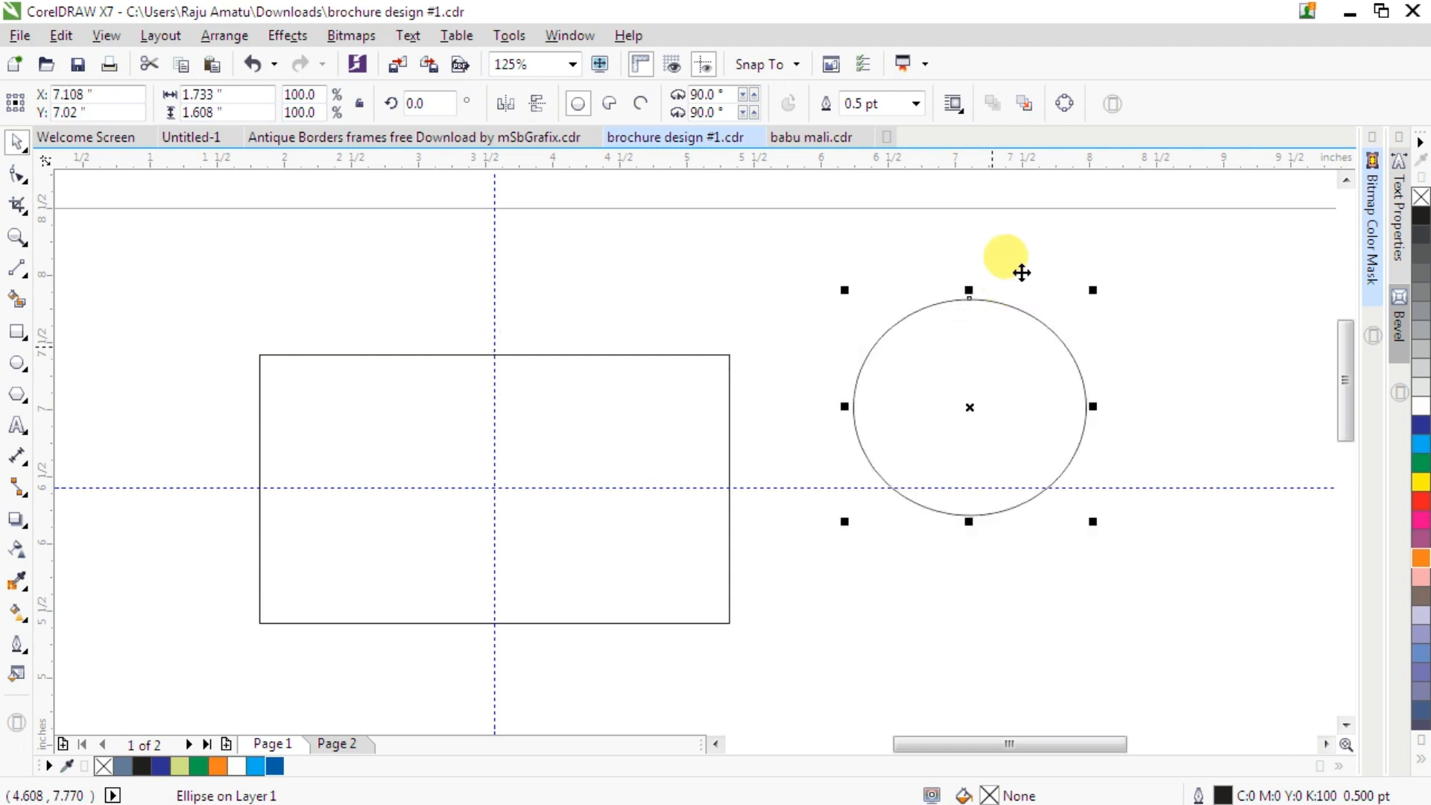
right_click(1021, 273)
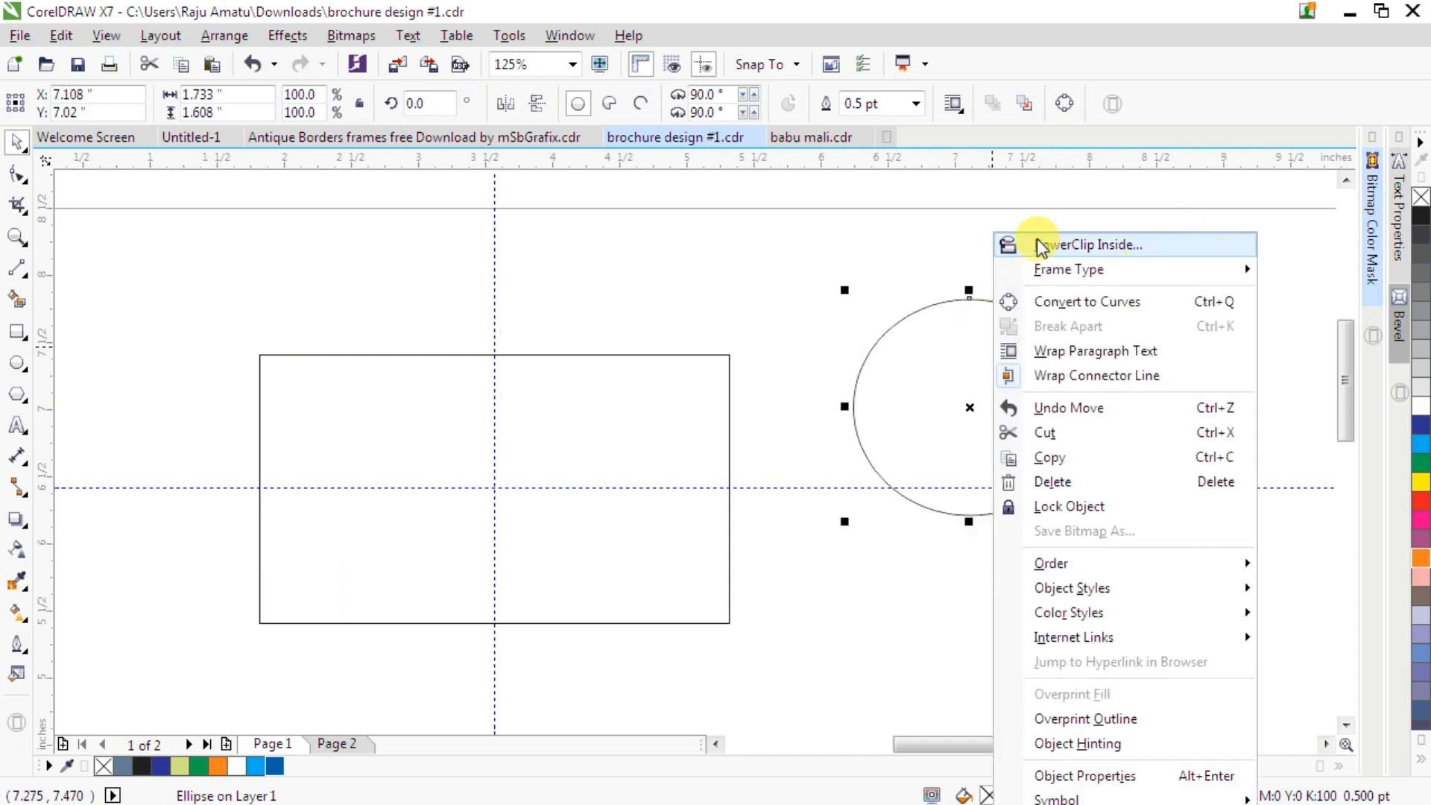
left_click(1143, 239)
left_click(570, 395)
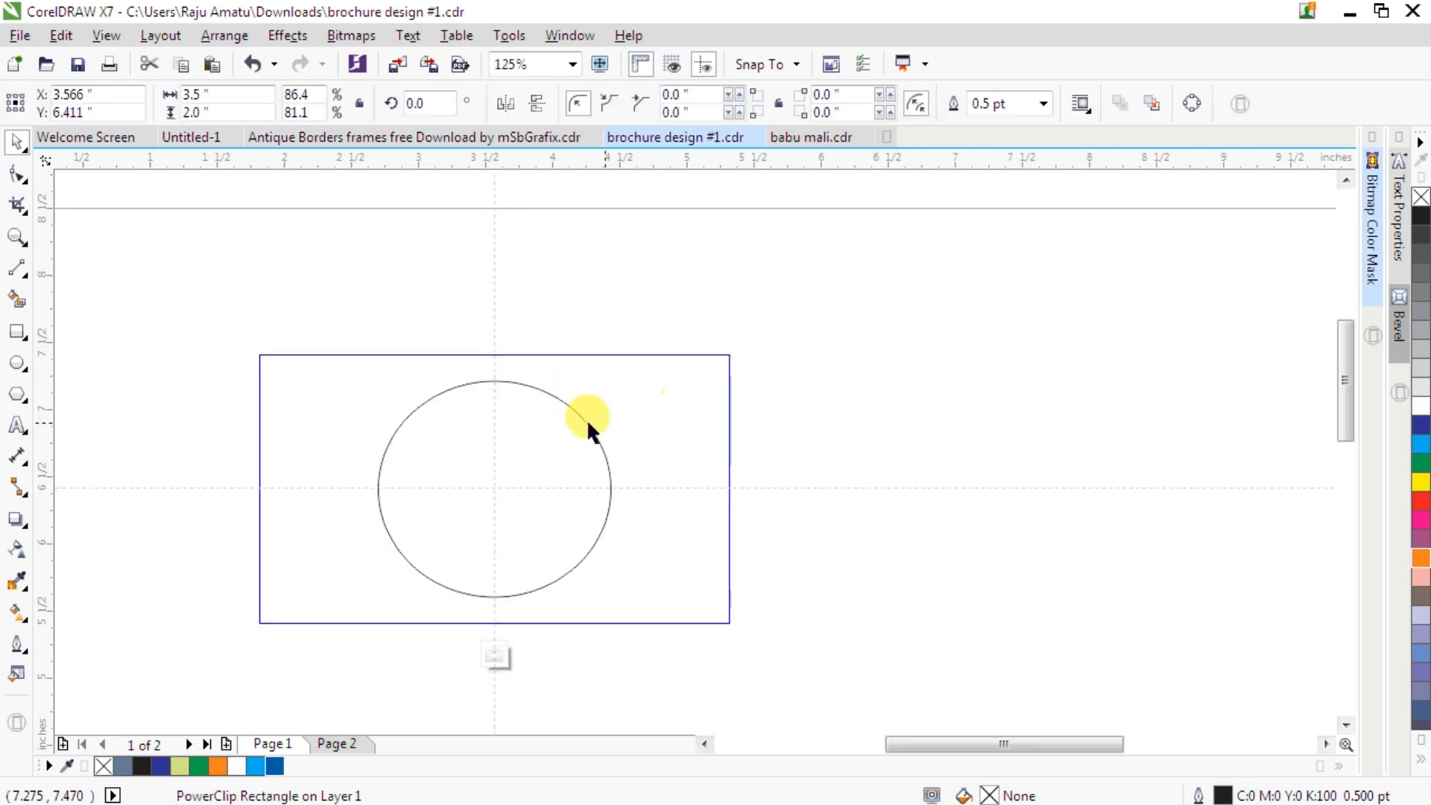
- Inside the PowerClip, move the ellipse so its center sits on the rectangle's top edge, right of the vertical guideline
left_click(537, 425, "ctrl")
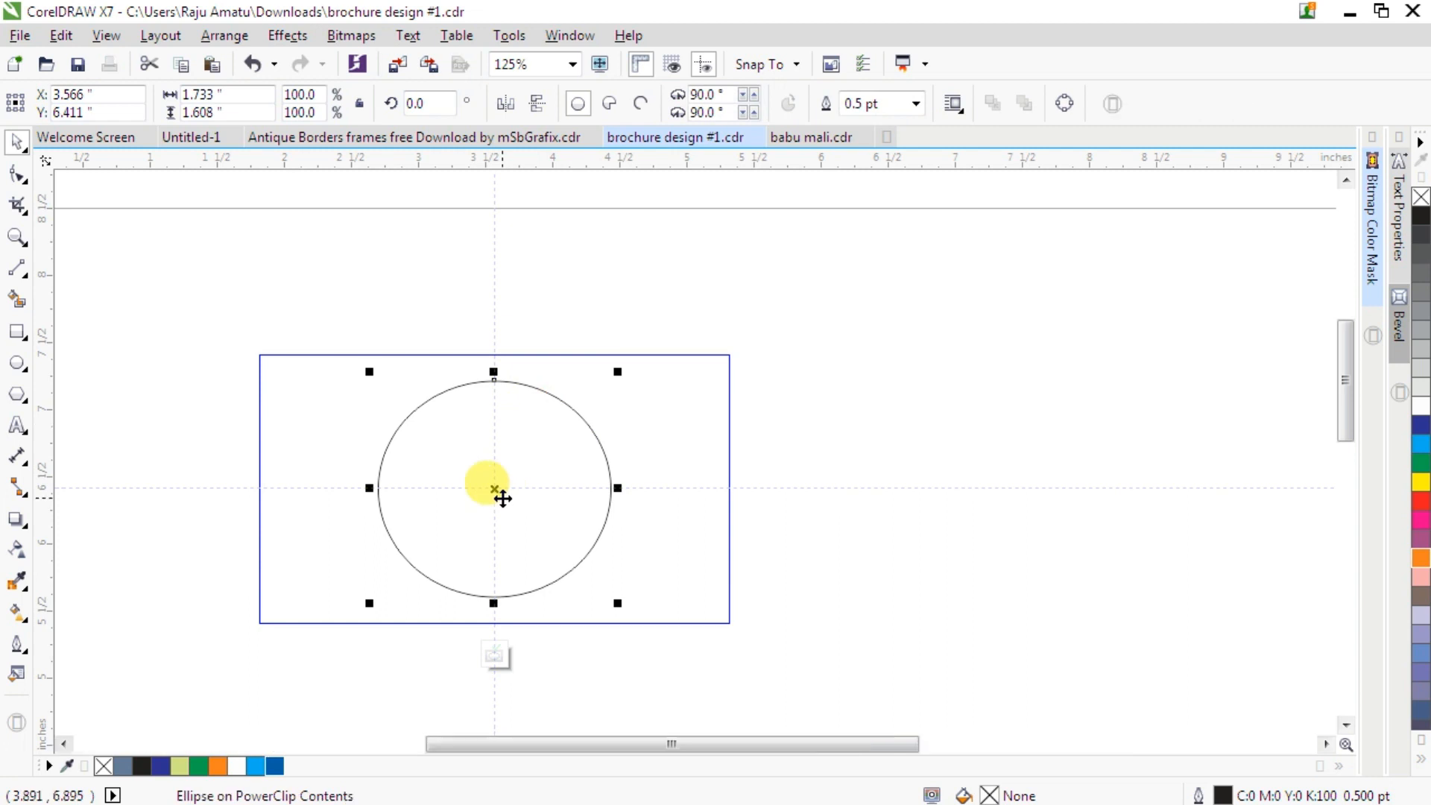
left_click_drag(498, 492, 615, 356)
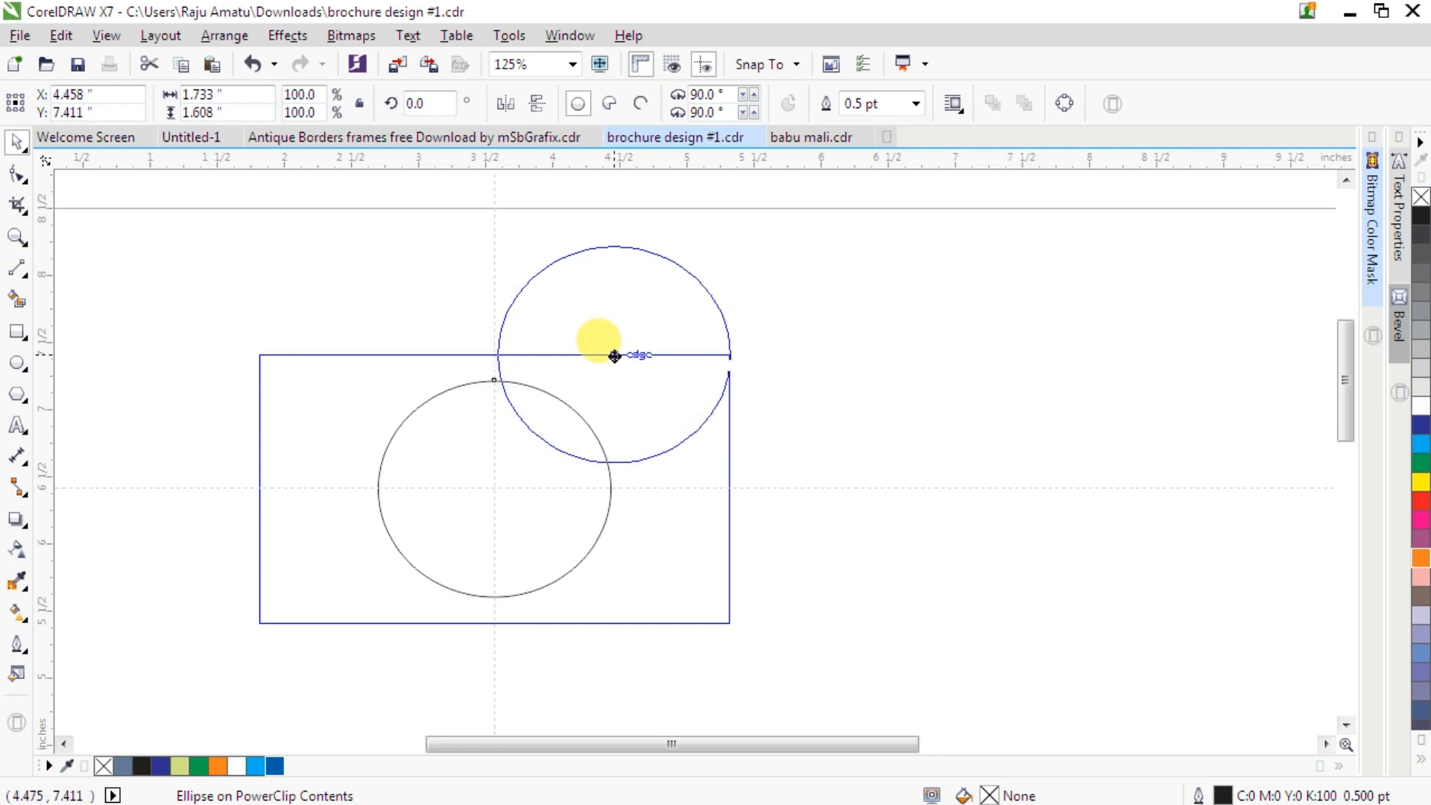
left_click_drag(615, 356, 614, 358)
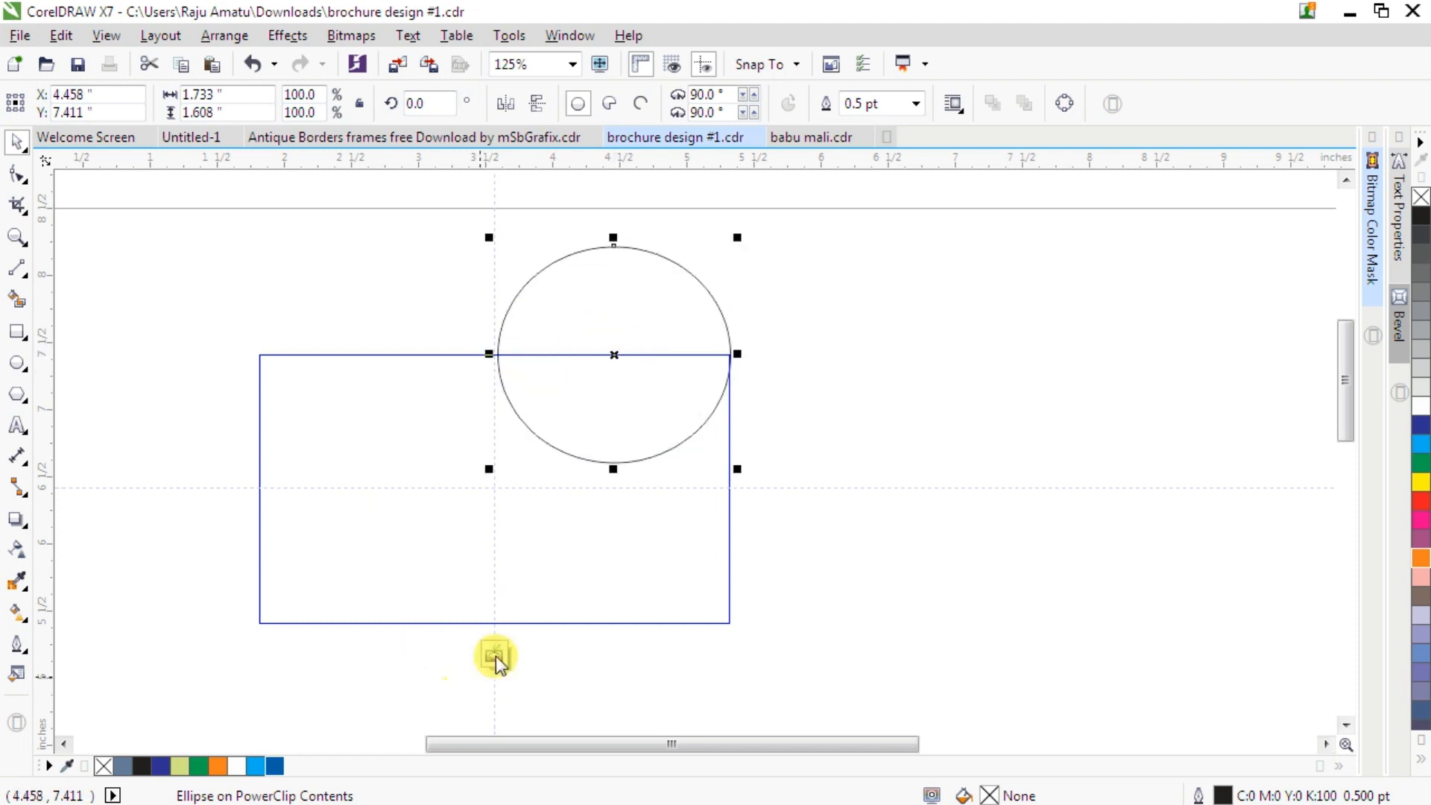
- Give the ellipse an orange outline 1.0 pt wide
right_click(1421, 568)
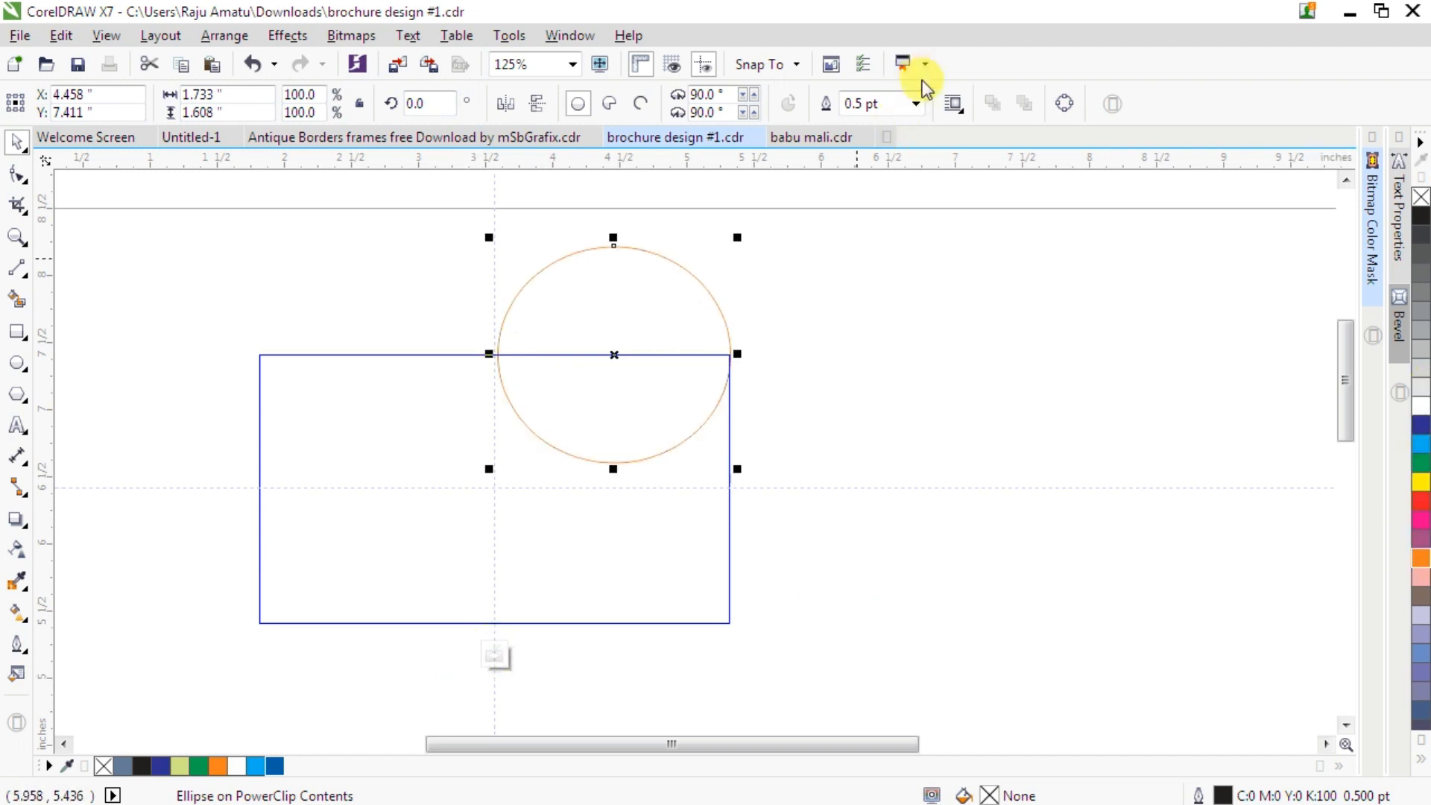
left_click(917, 106)
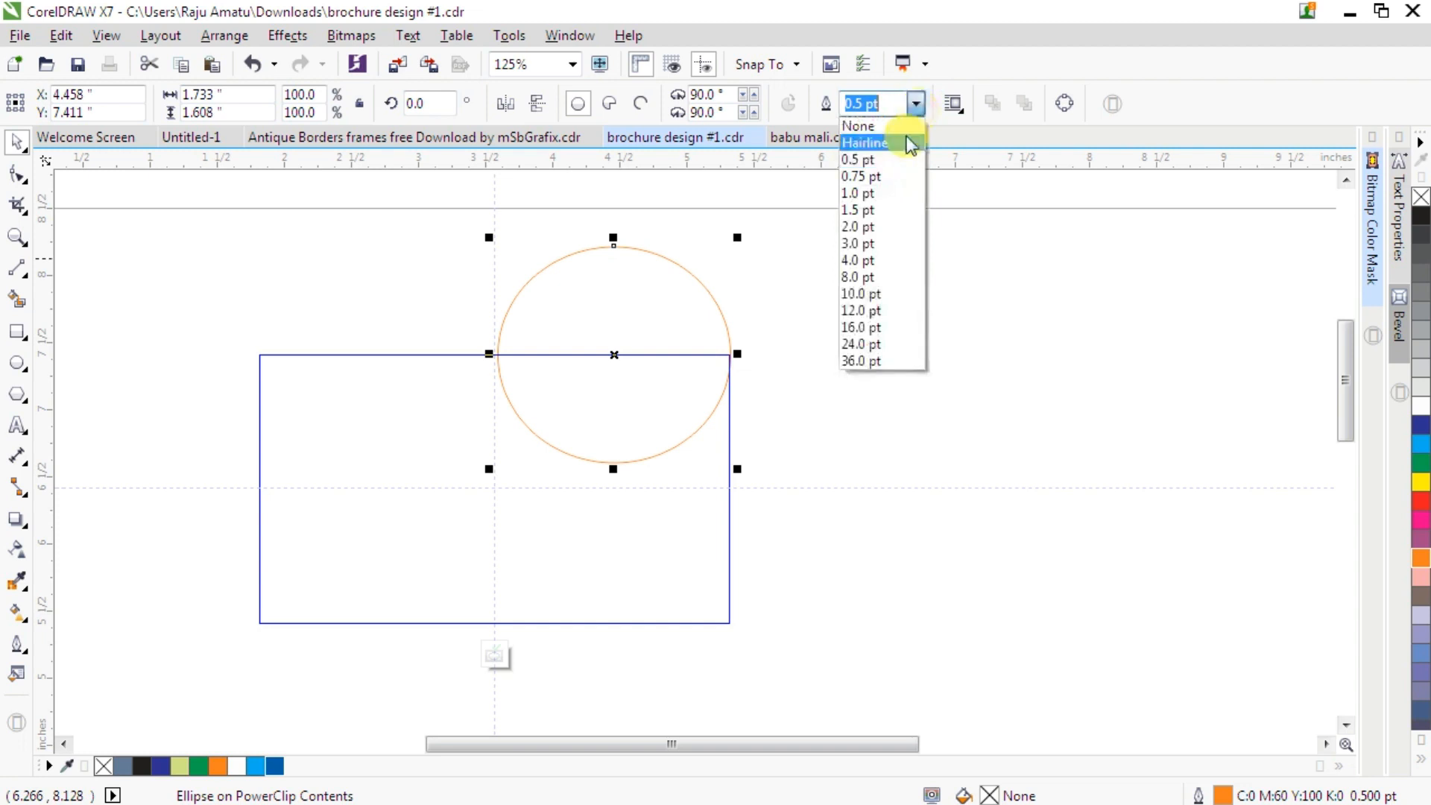
left_click(884, 195)
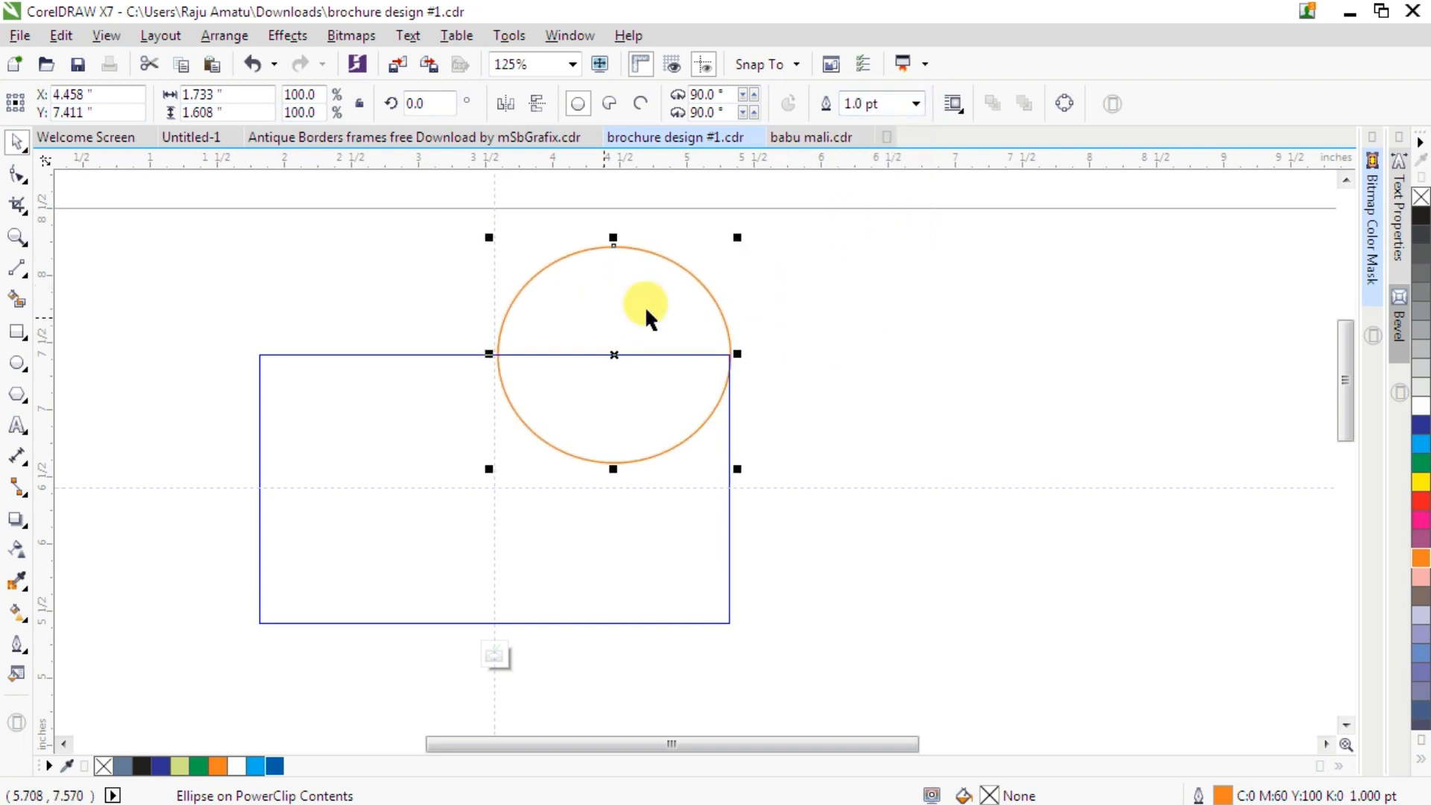
- Copy the ellipse to the rectangle's lower-left area and give the copy a cyan outline
left_click_drag(646, 309, 387, 538)
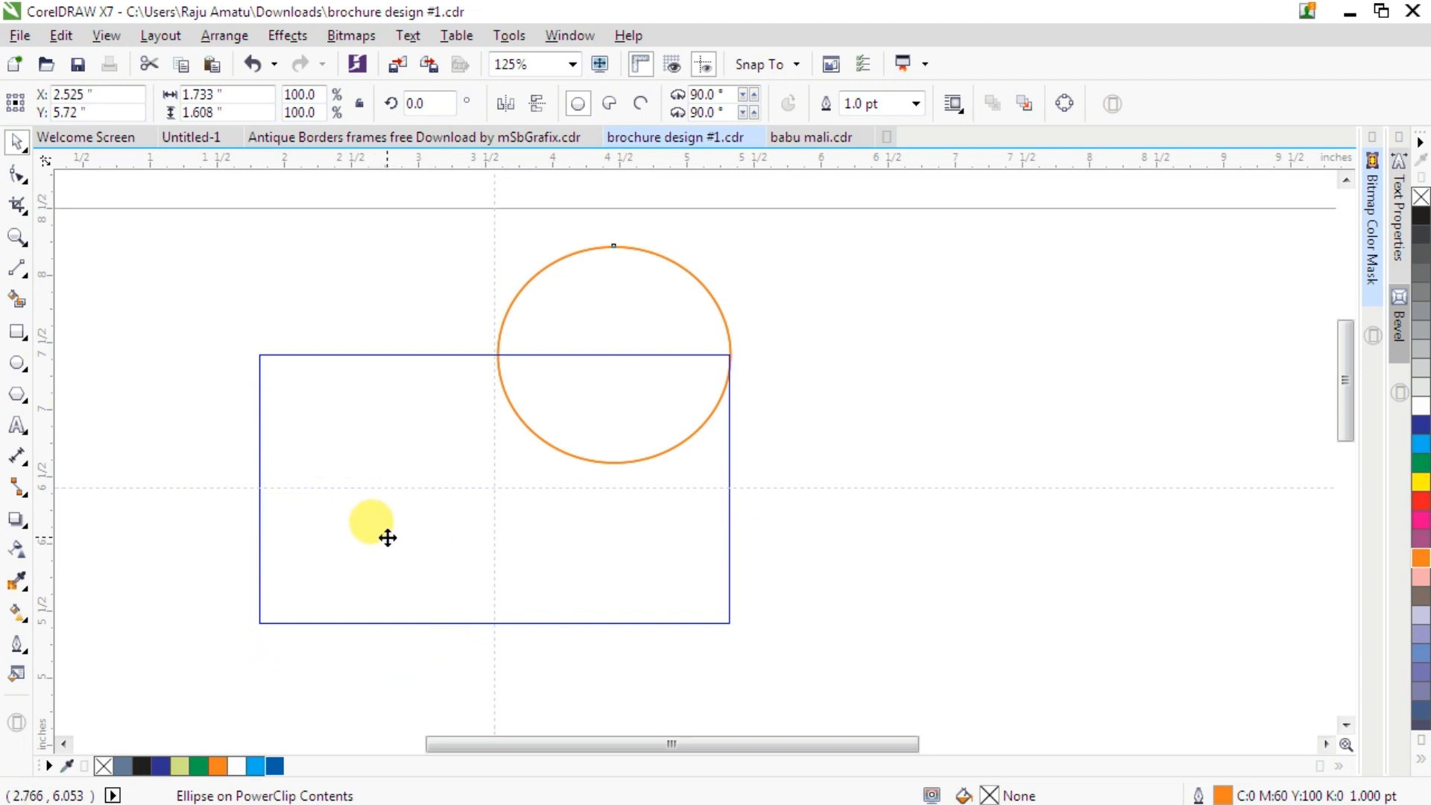
right_click(276, 767)
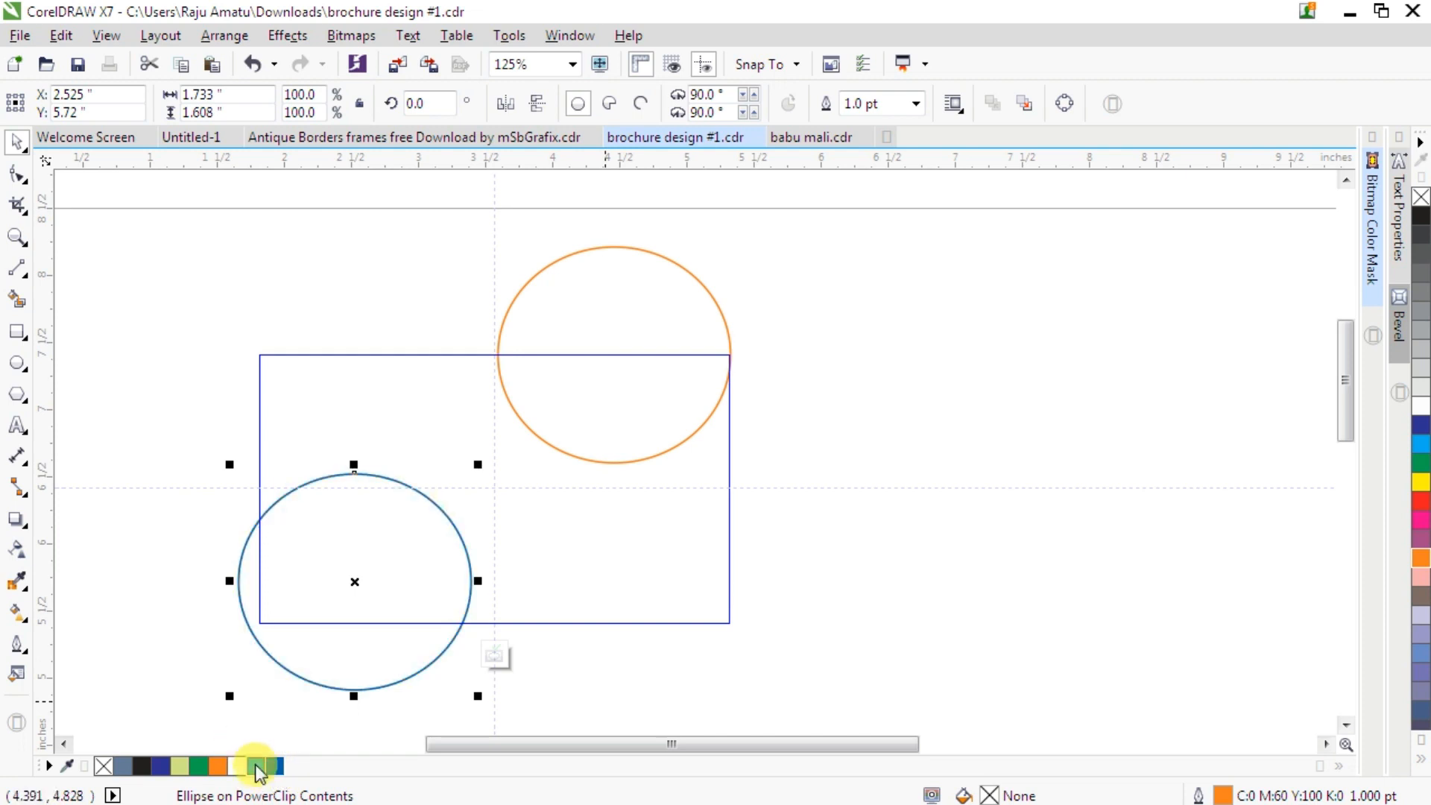
right_click(255, 766)
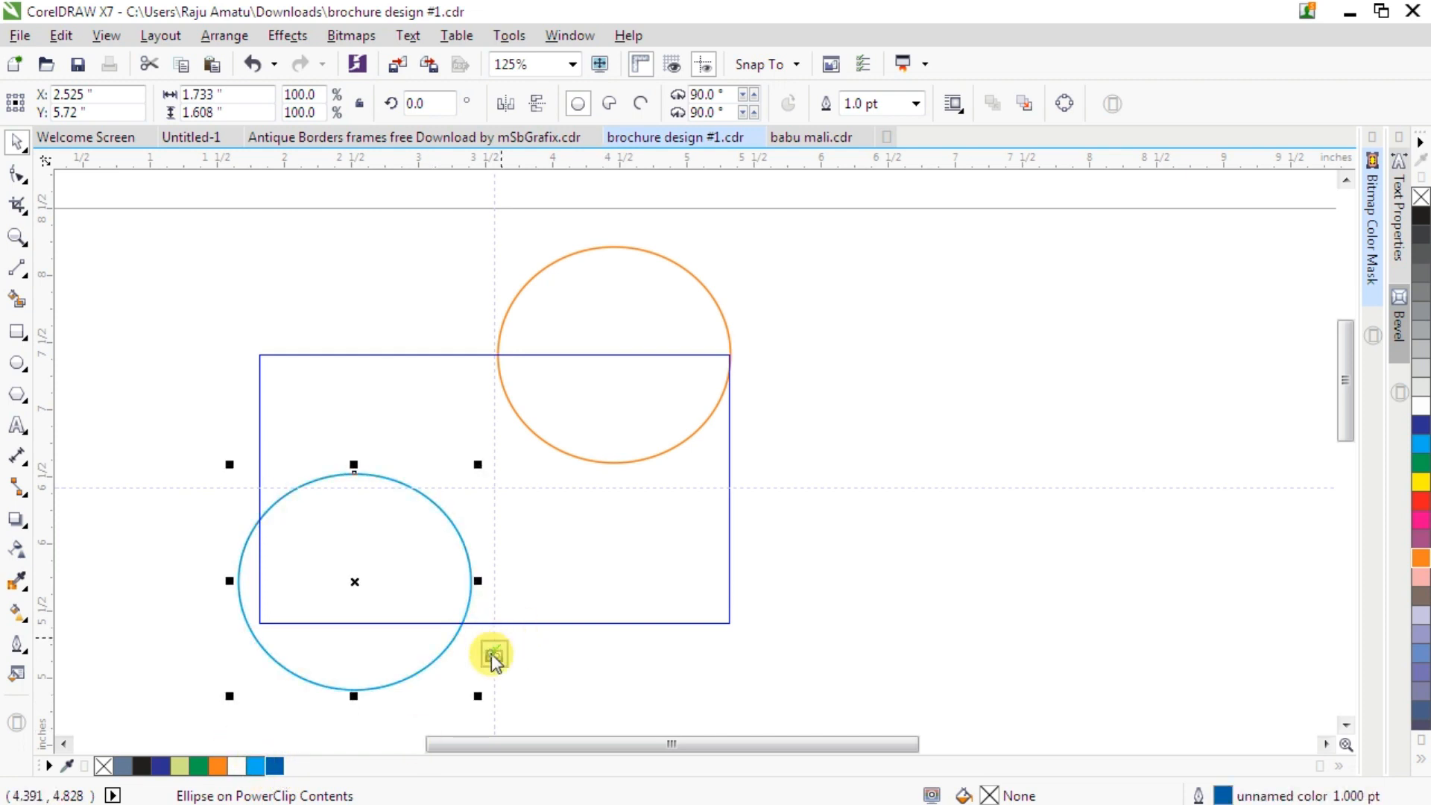
- Finish editing the PowerClip contents
left_click(492, 657)
left_click(656, 486)
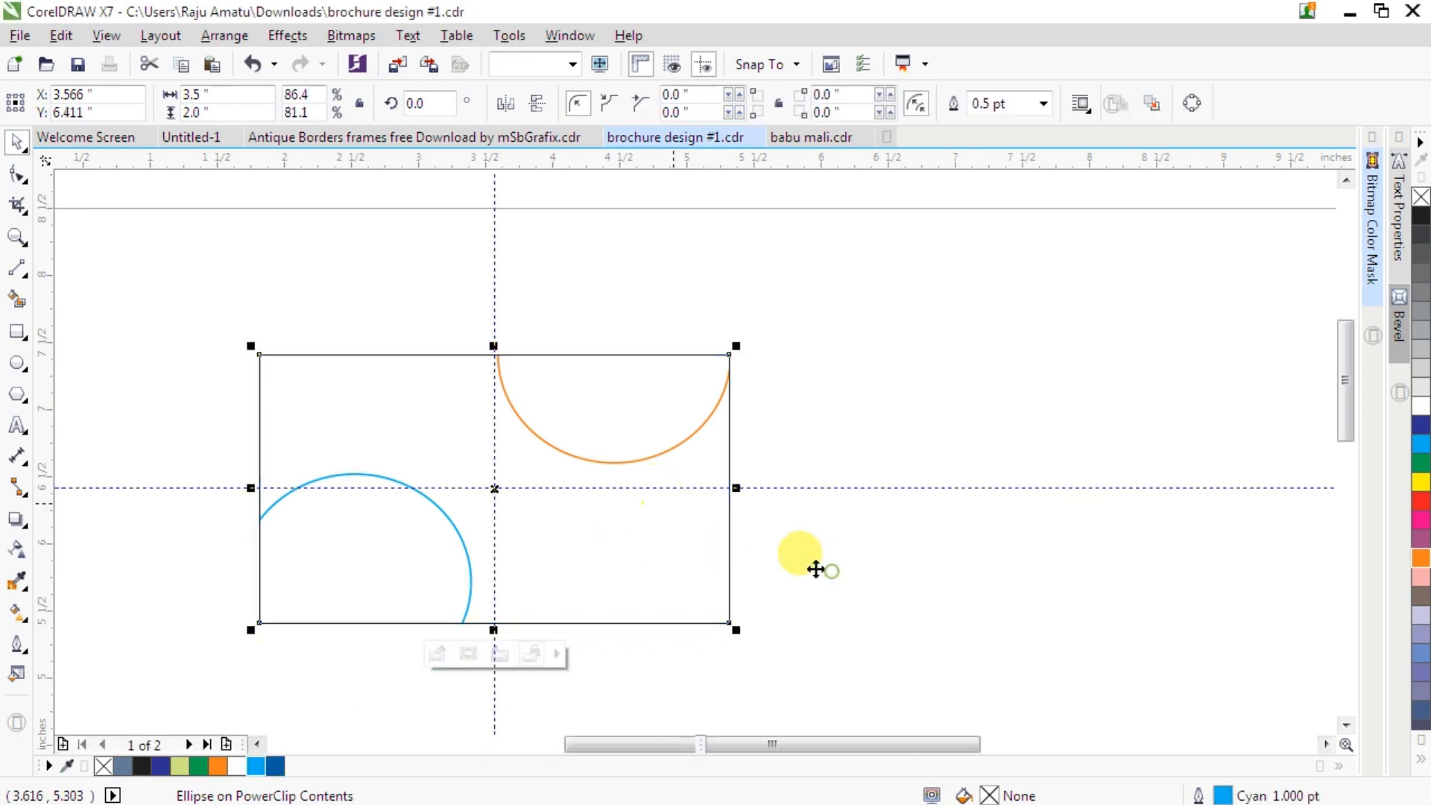
left_click(633, 363)
scroll(634, 363, "down", 2)
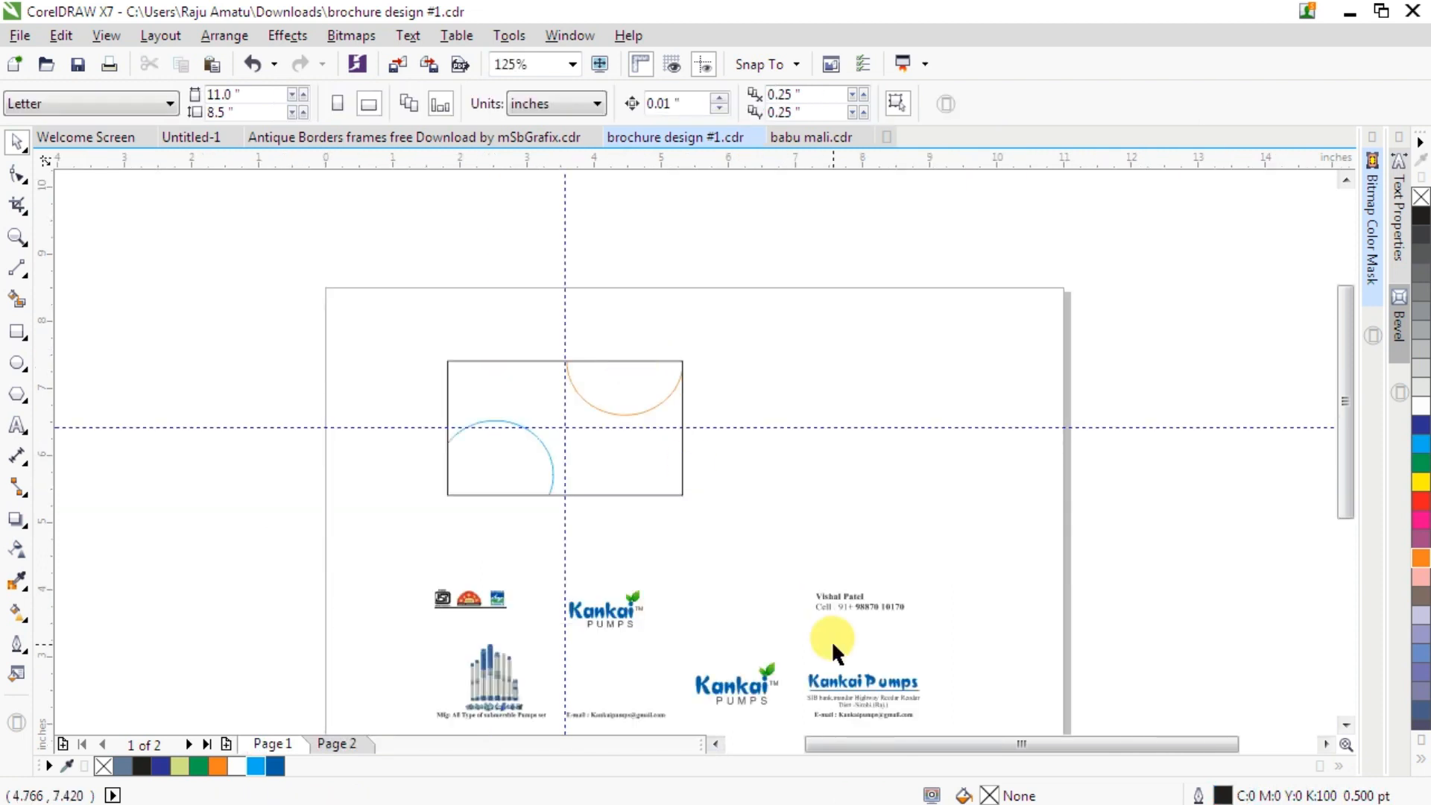
- Move the name and cell number text block into the orange half-circle at the card's top right
left_click_drag(786, 558, 975, 655)
left_click_drag(854, 618, 624, 377)
scroll(623, 375, "up", 3)
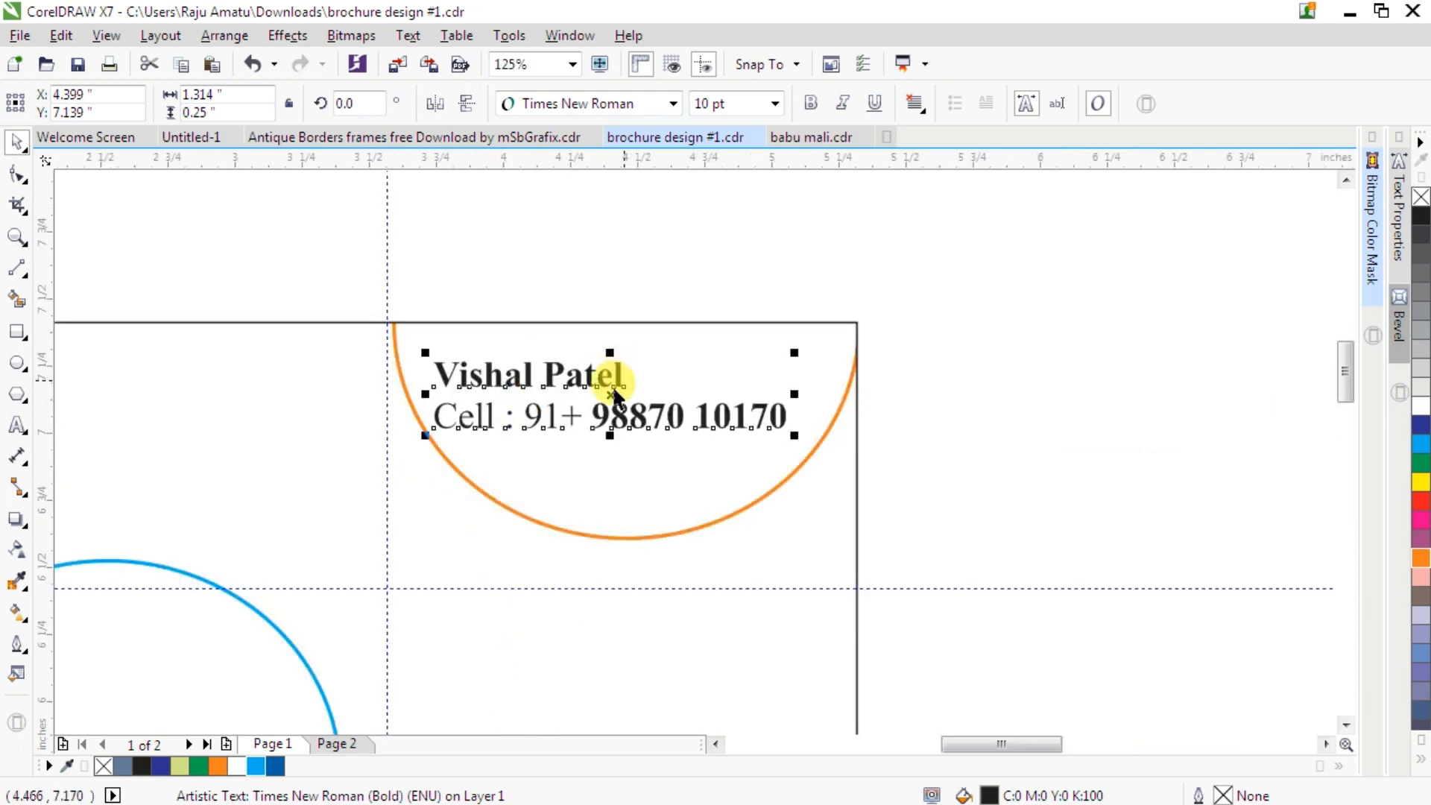
left_click_drag(611, 391, 621, 378)
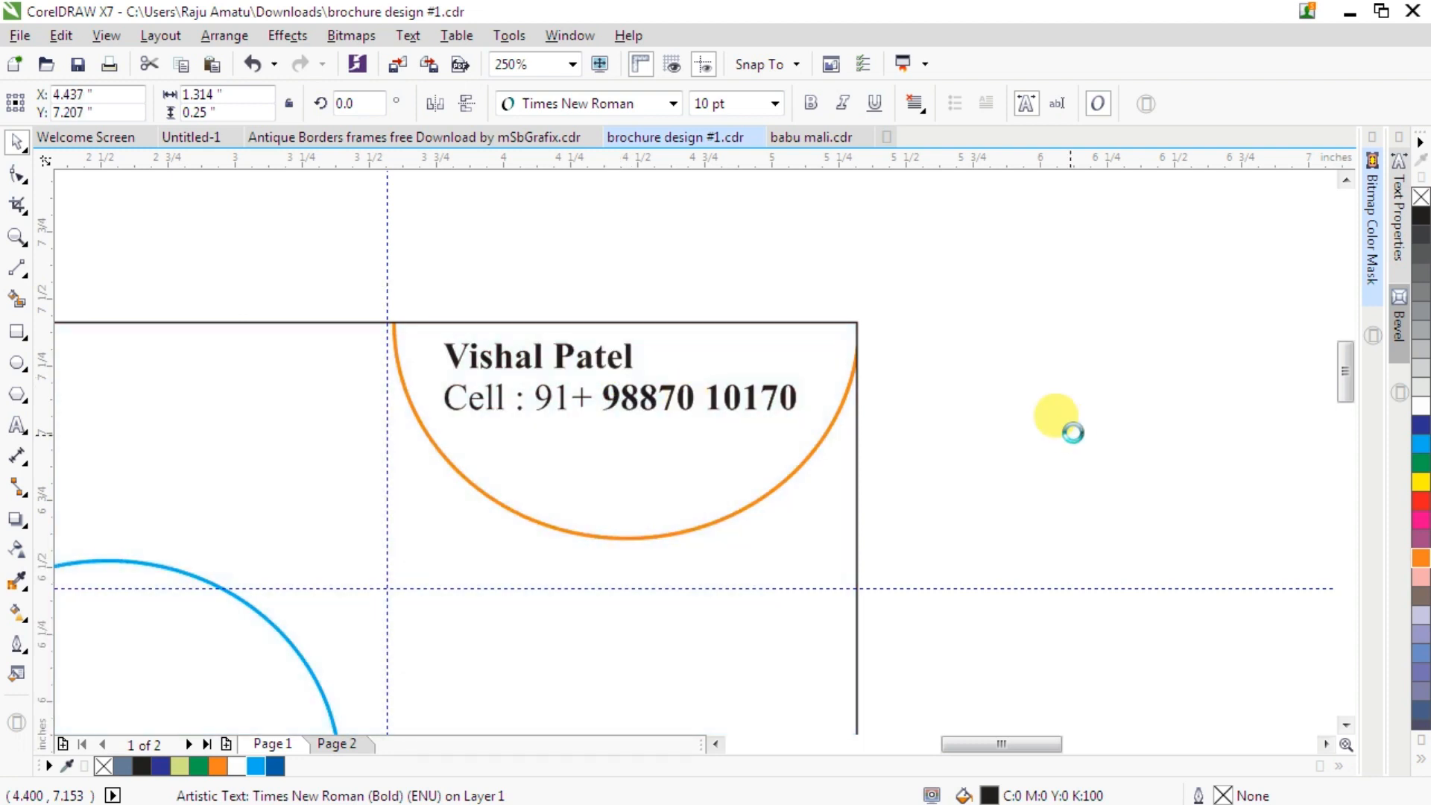
left_click(1028, 415)
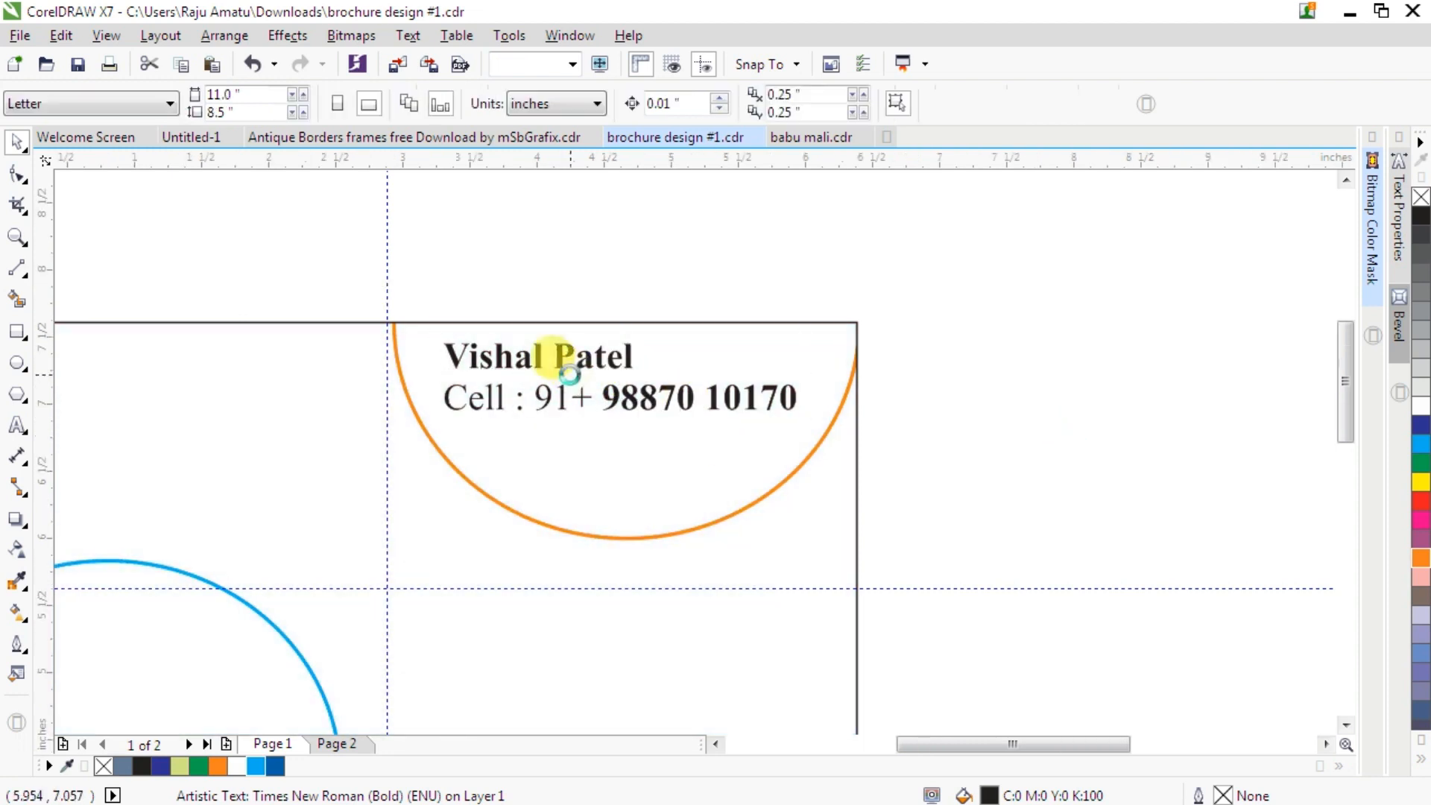
- Move the Kankai Pumps logo and address block up beside the card
scroll(569, 370, "down", 2)
scroll(569, 370, "down", 2)
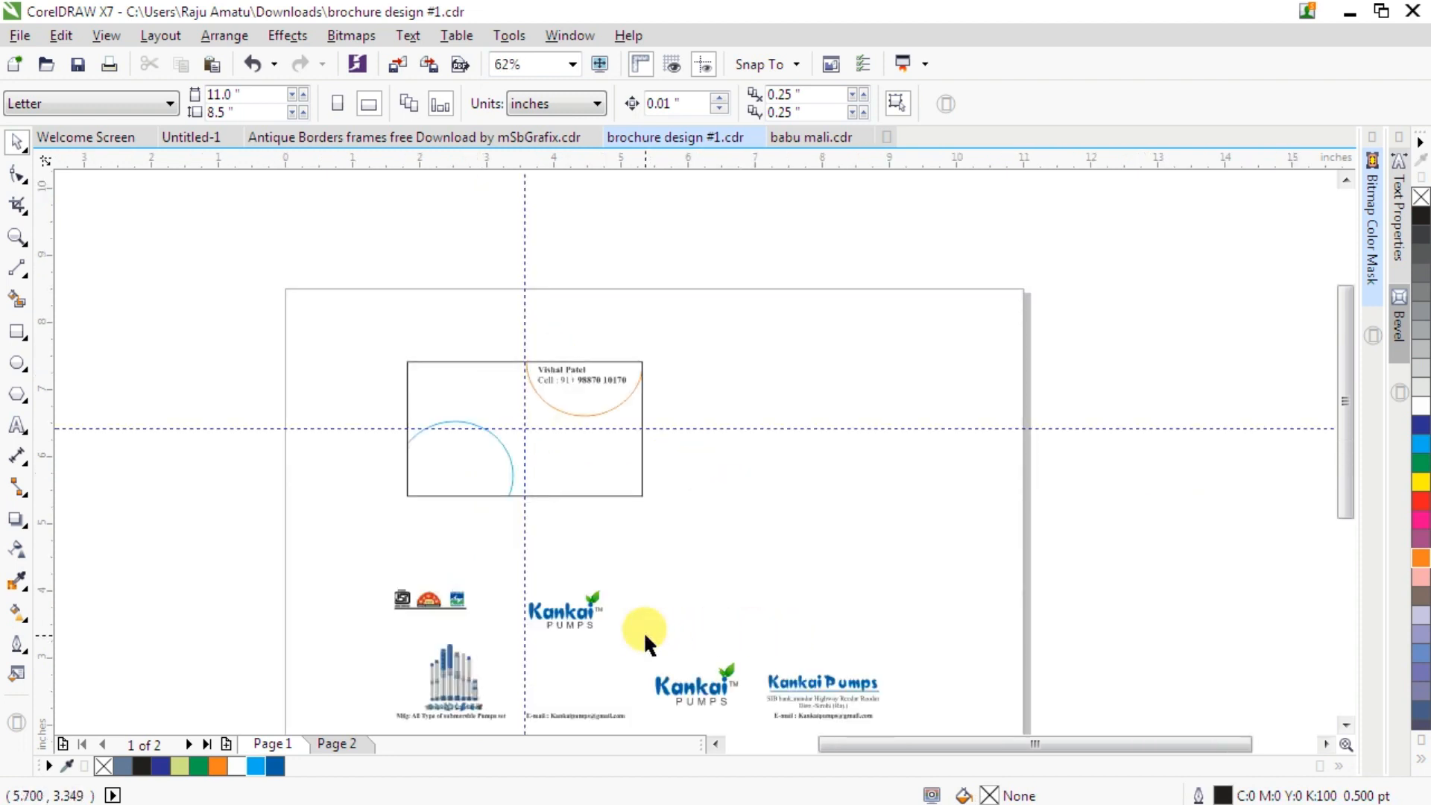
left_click_drag(643, 634, 929, 671)
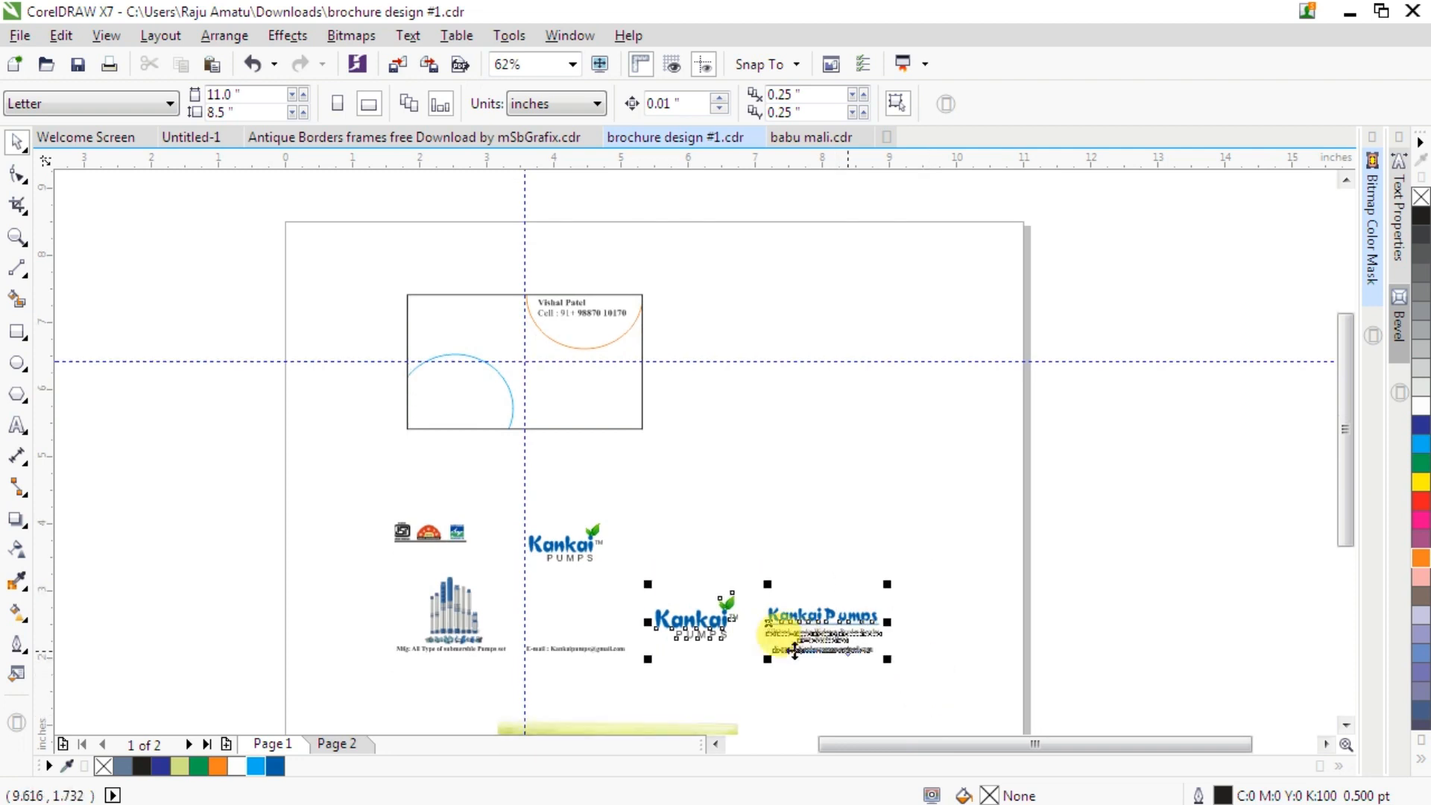
left_click_drag(758, 627, 780, 404)
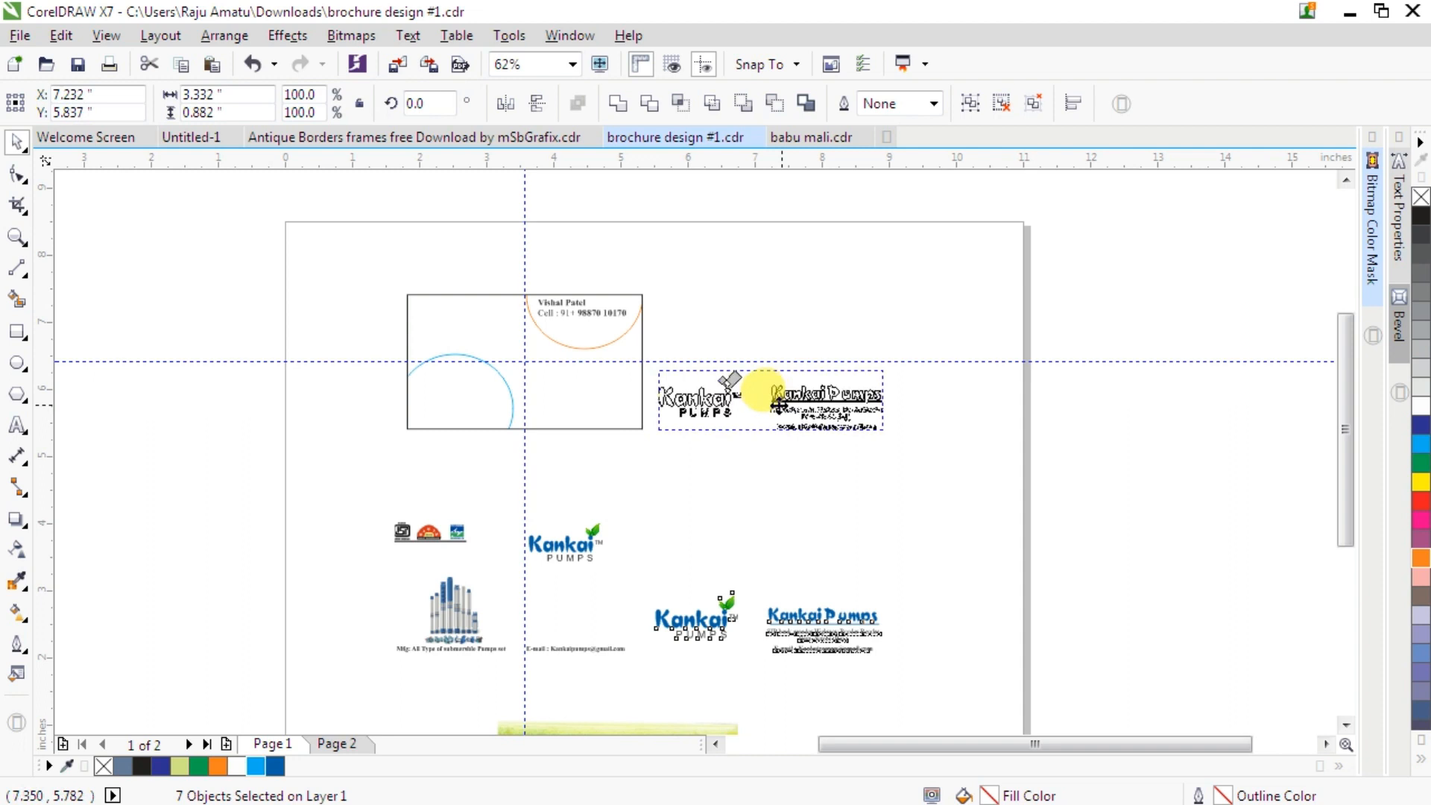
- Place the Kankai Pumps logo inside the cyan half-circle at the card's lower left
scroll(556, 359, "up", 2)
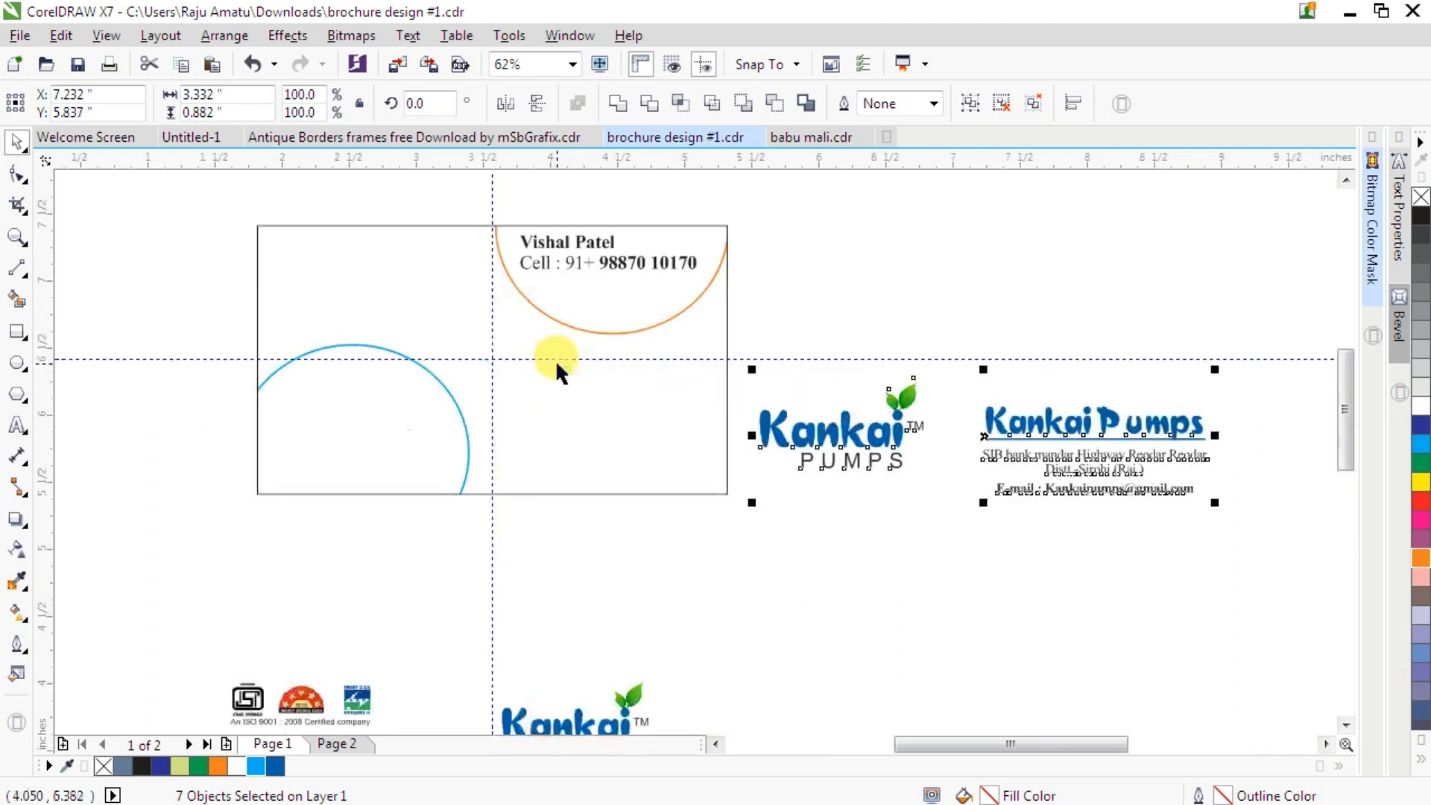
left_click_drag(738, 316, 967, 507)
left_click_drag(802, 415, 356, 428)
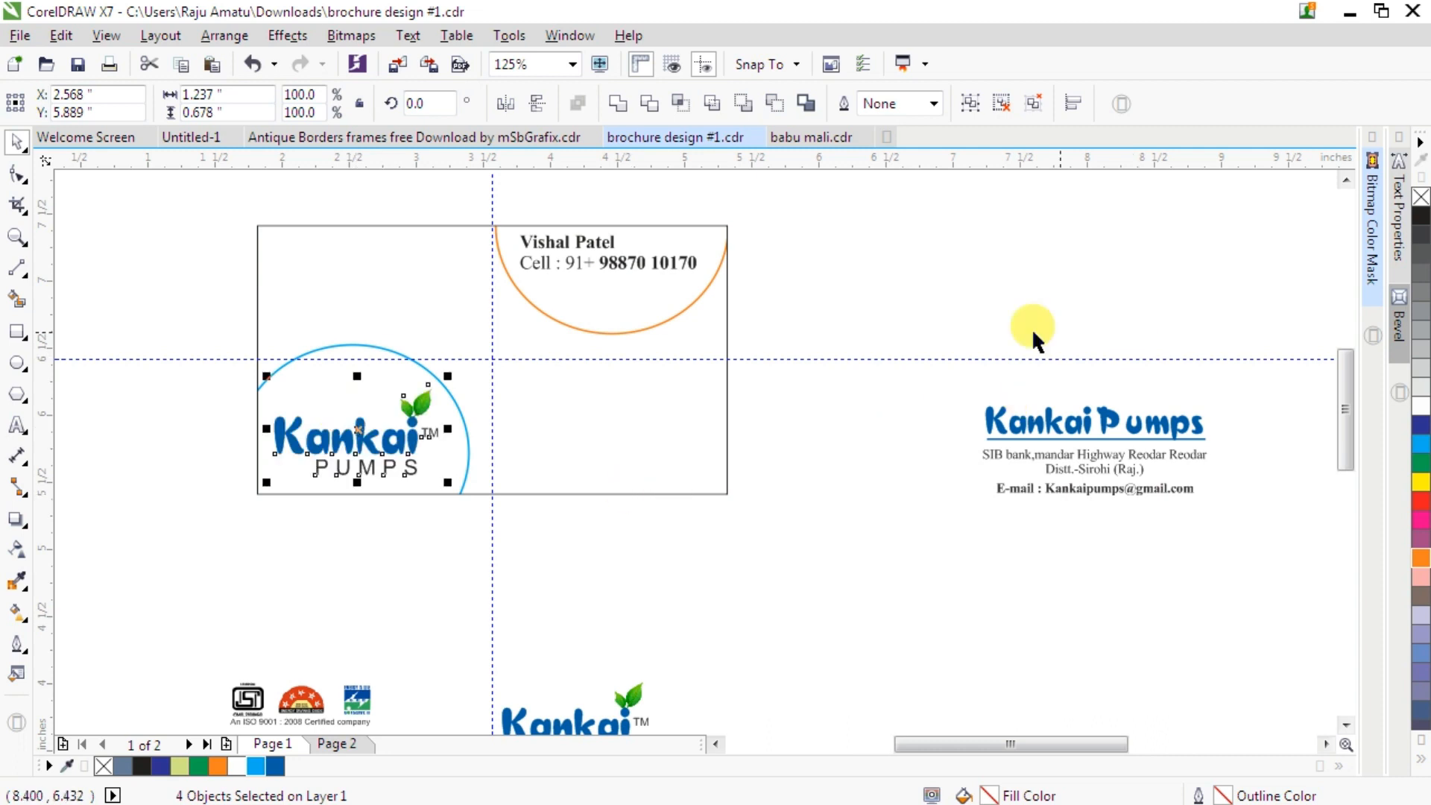
- Move the Kankai Pumps address block into the card's lower-right area
left_click_drag(904, 293, 1282, 558)
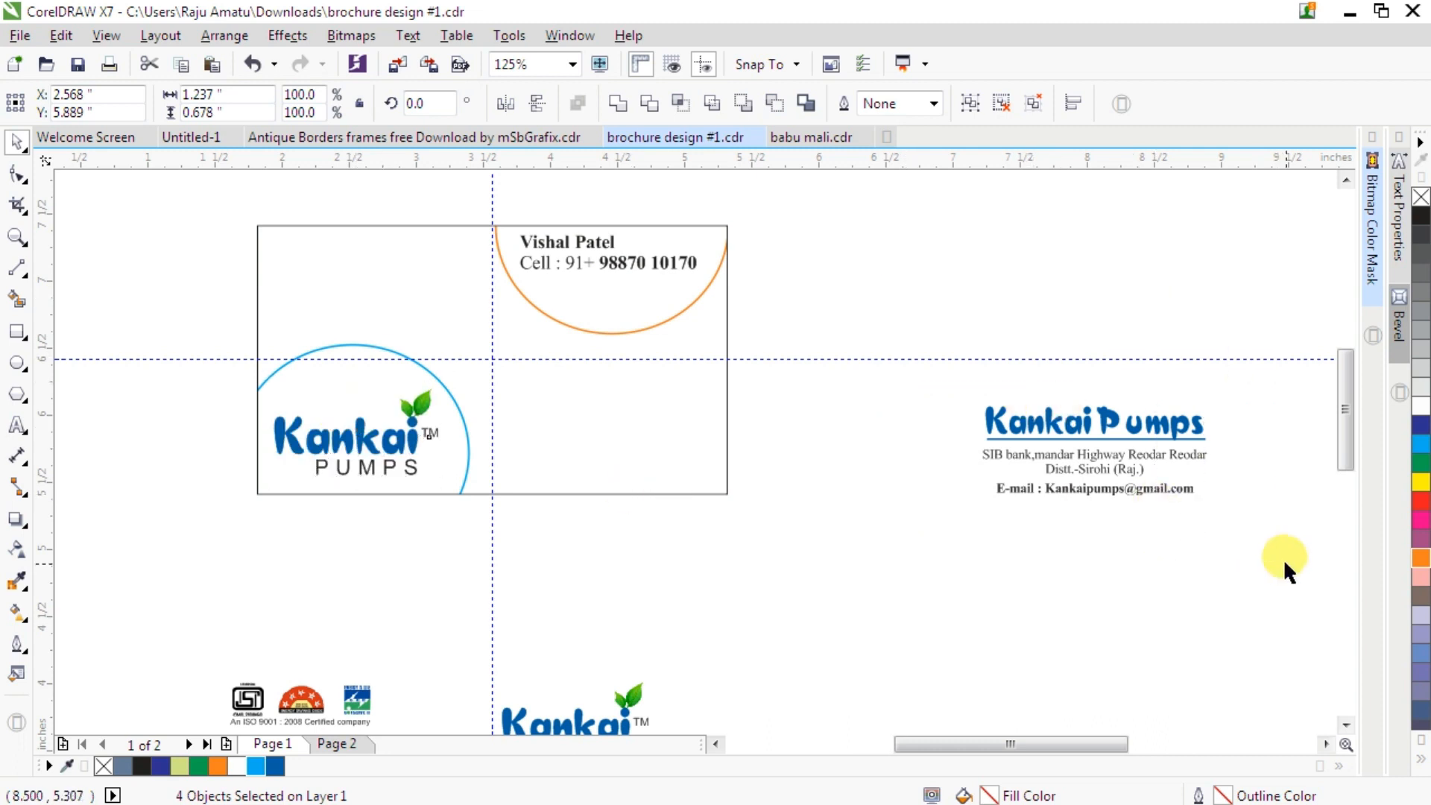
left_click_drag(1108, 474, 600, 438)
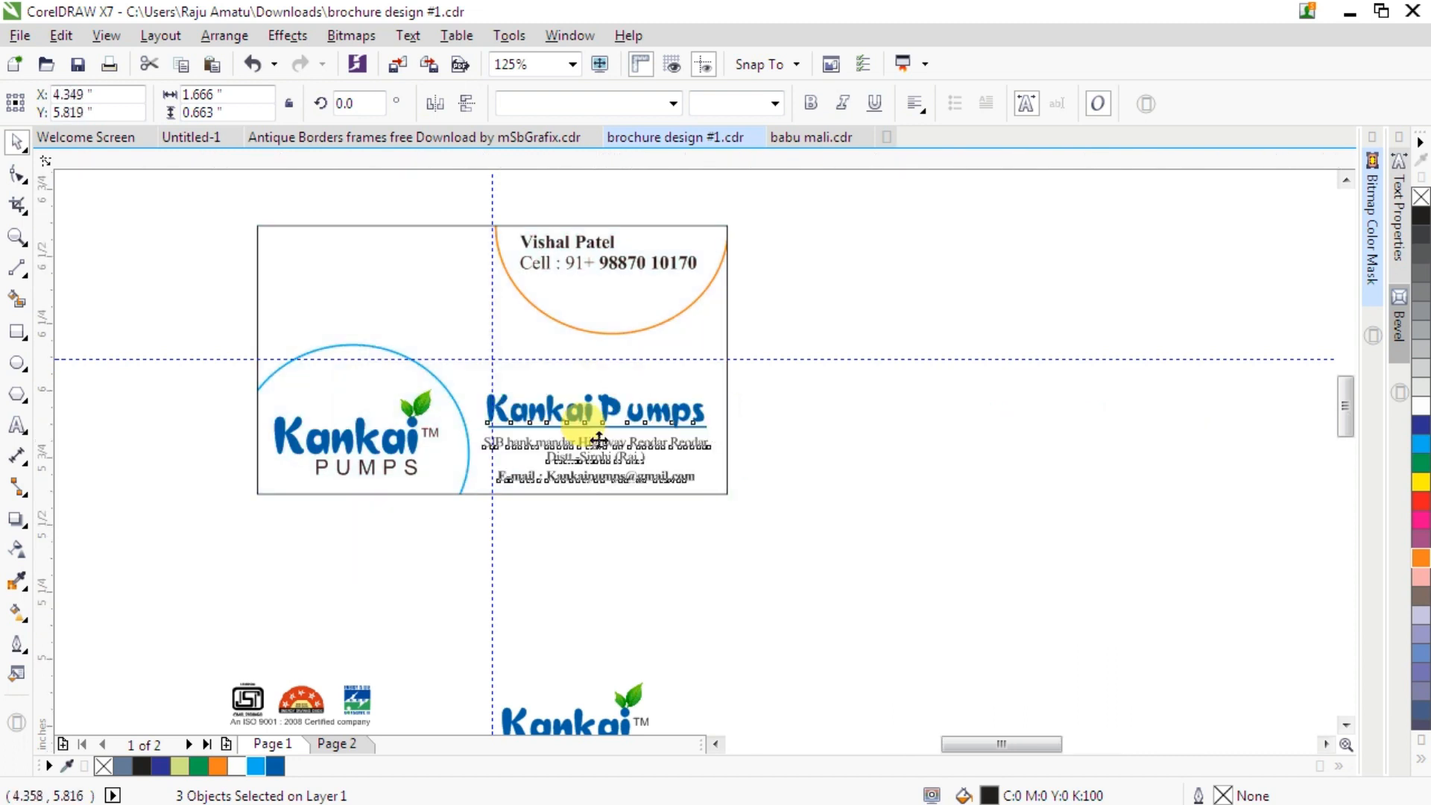
- PowerClip the grass bitmap inside the business card rectangle
scroll(598, 440, "up", 2)
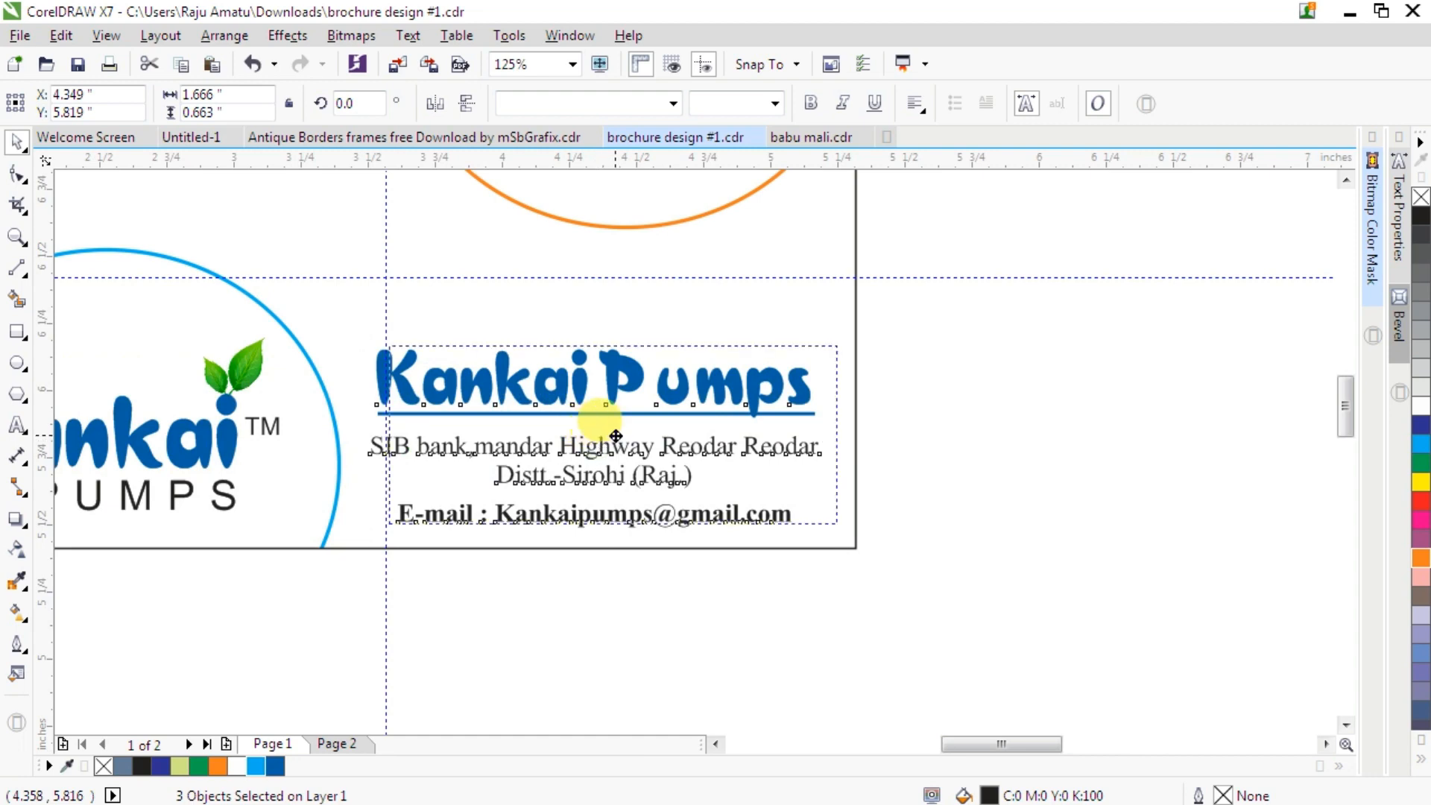
left_click_drag(616, 432, 616, 433)
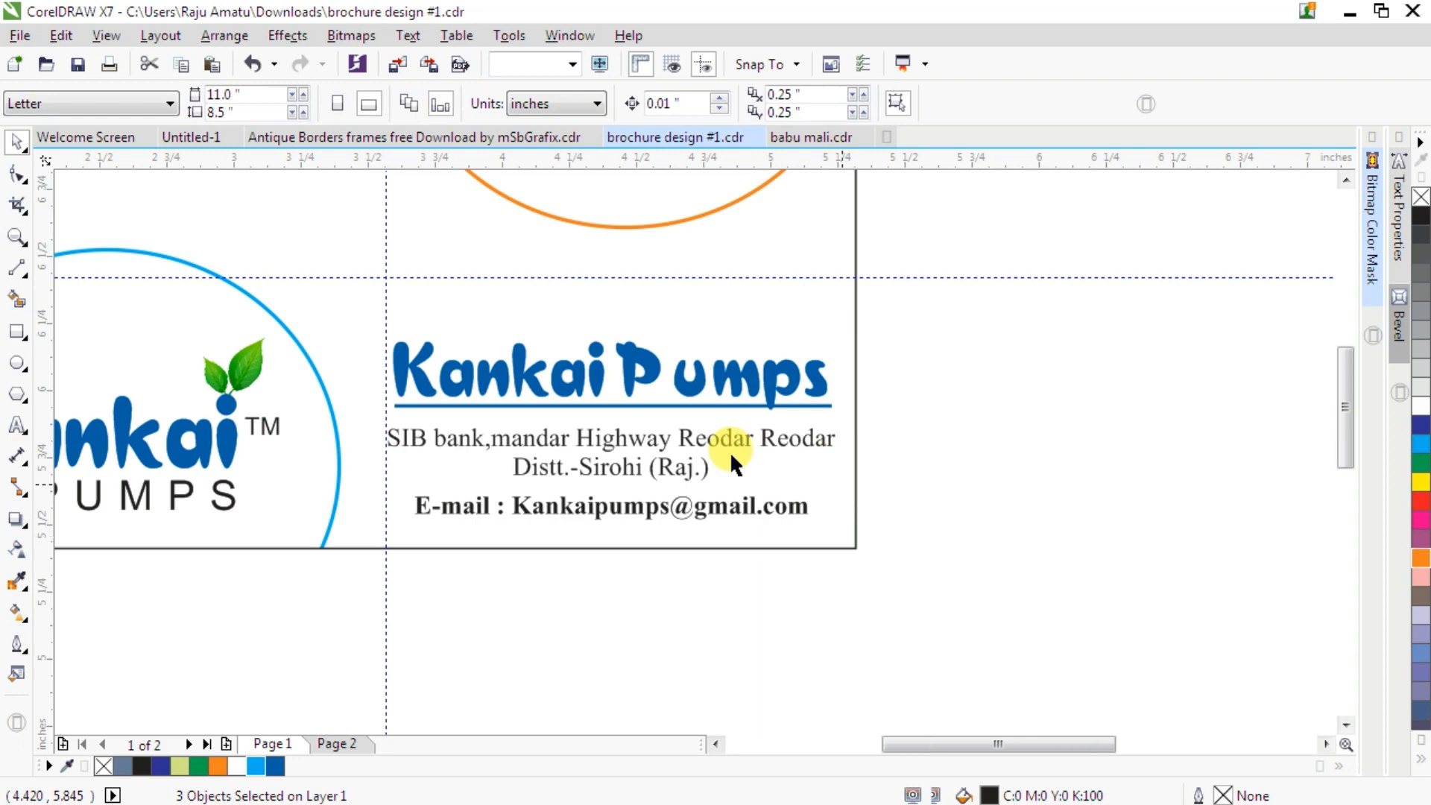
scroll(730, 451, "down", 3)
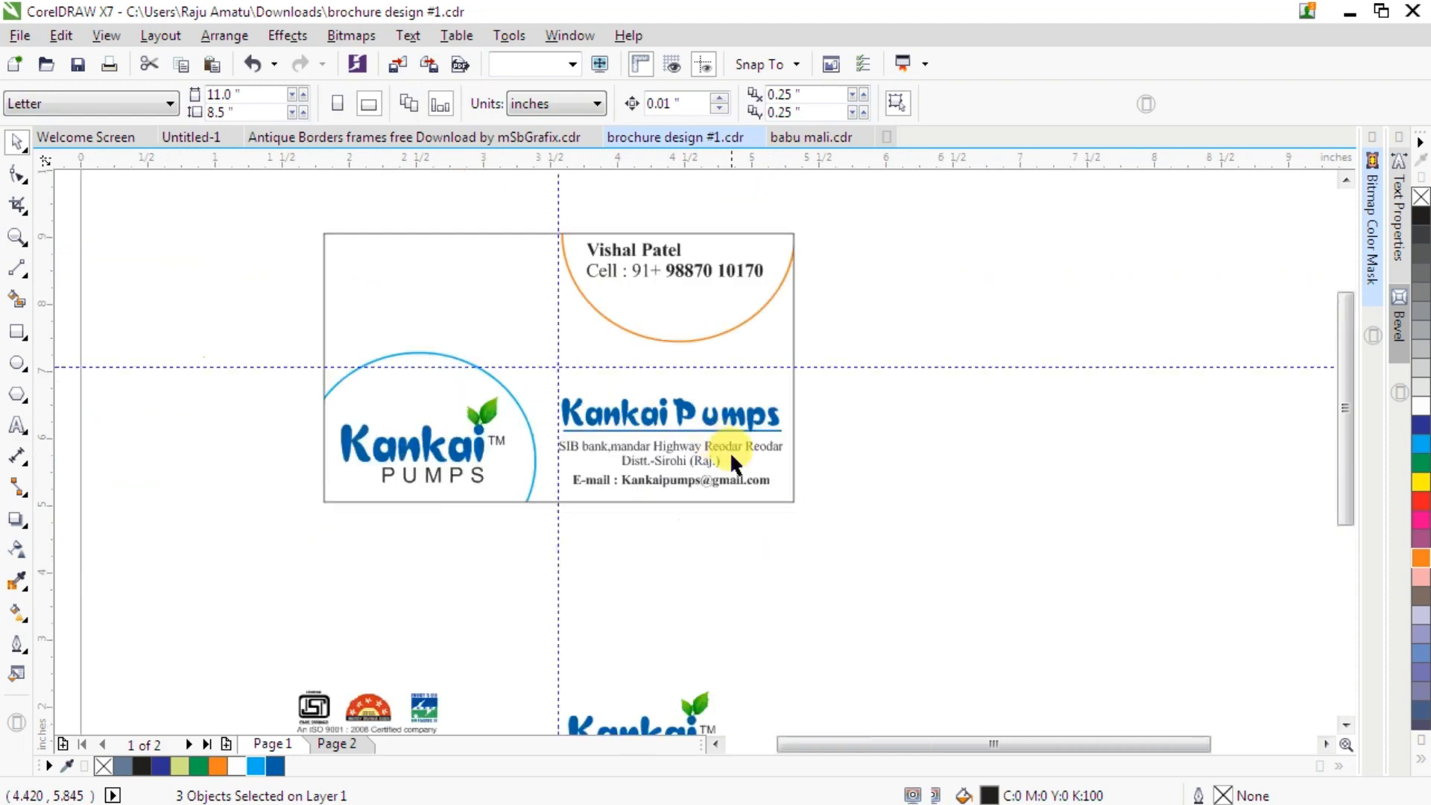
scroll(730, 450, "down", 2)
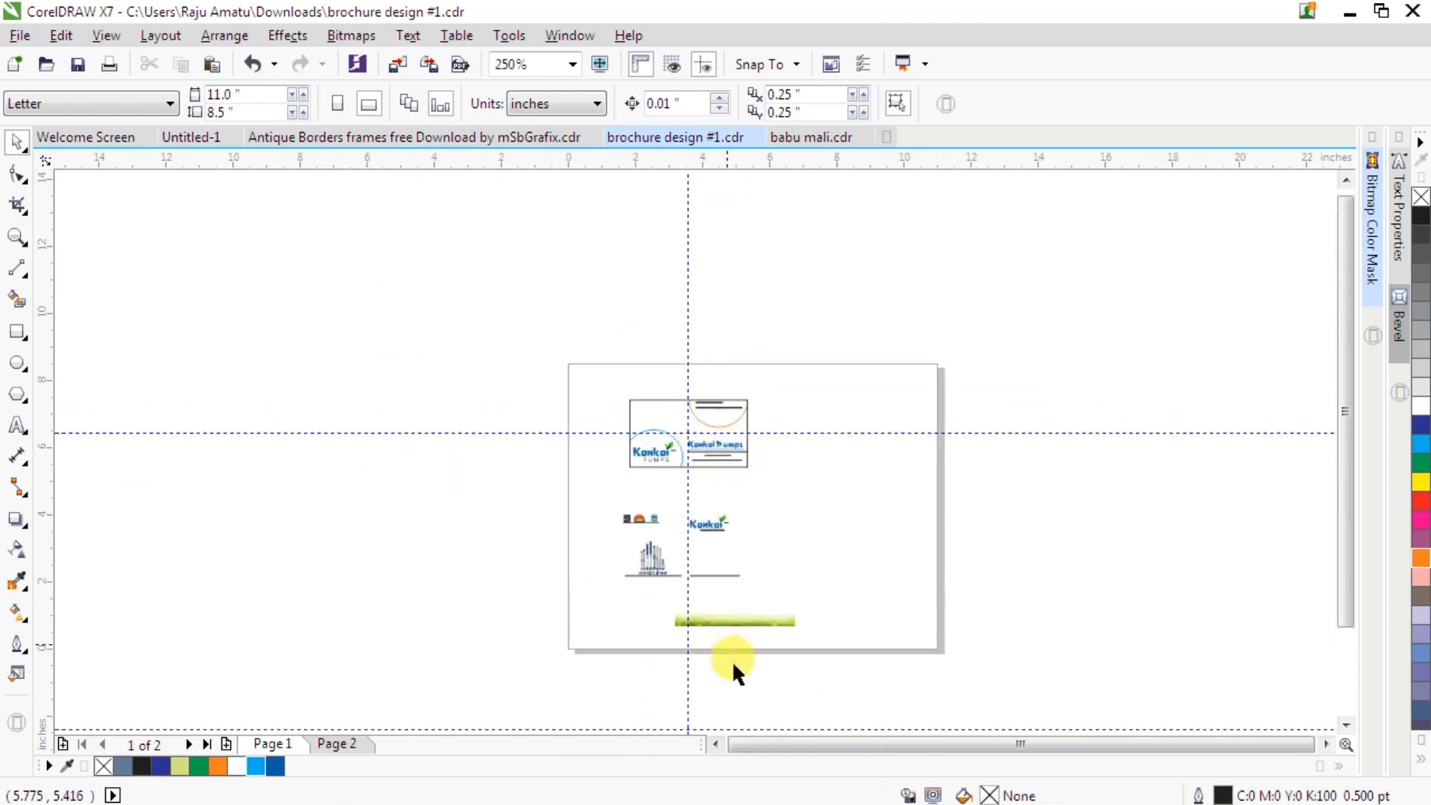
left_click(736, 630)
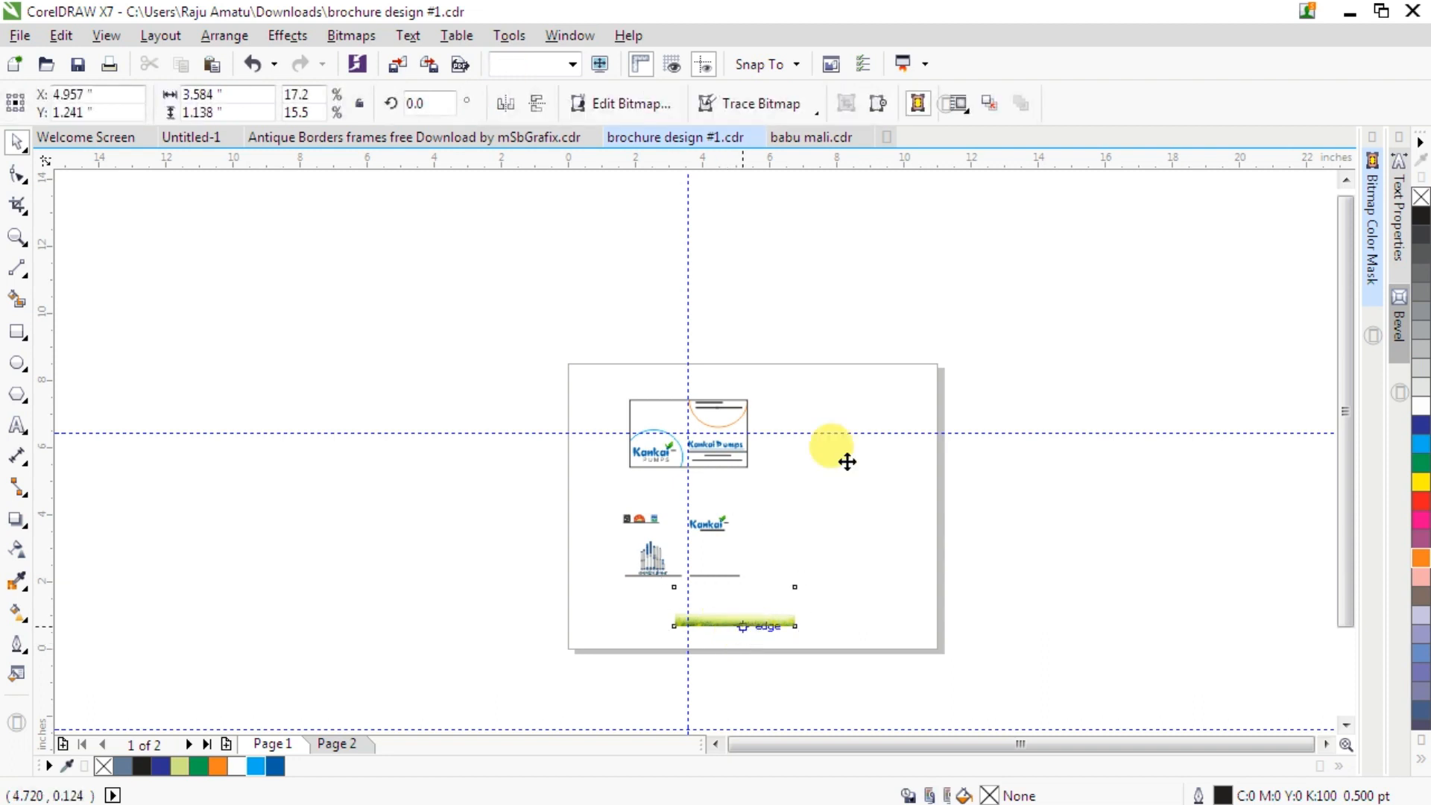
left_click_drag(850, 436, 822, 445)
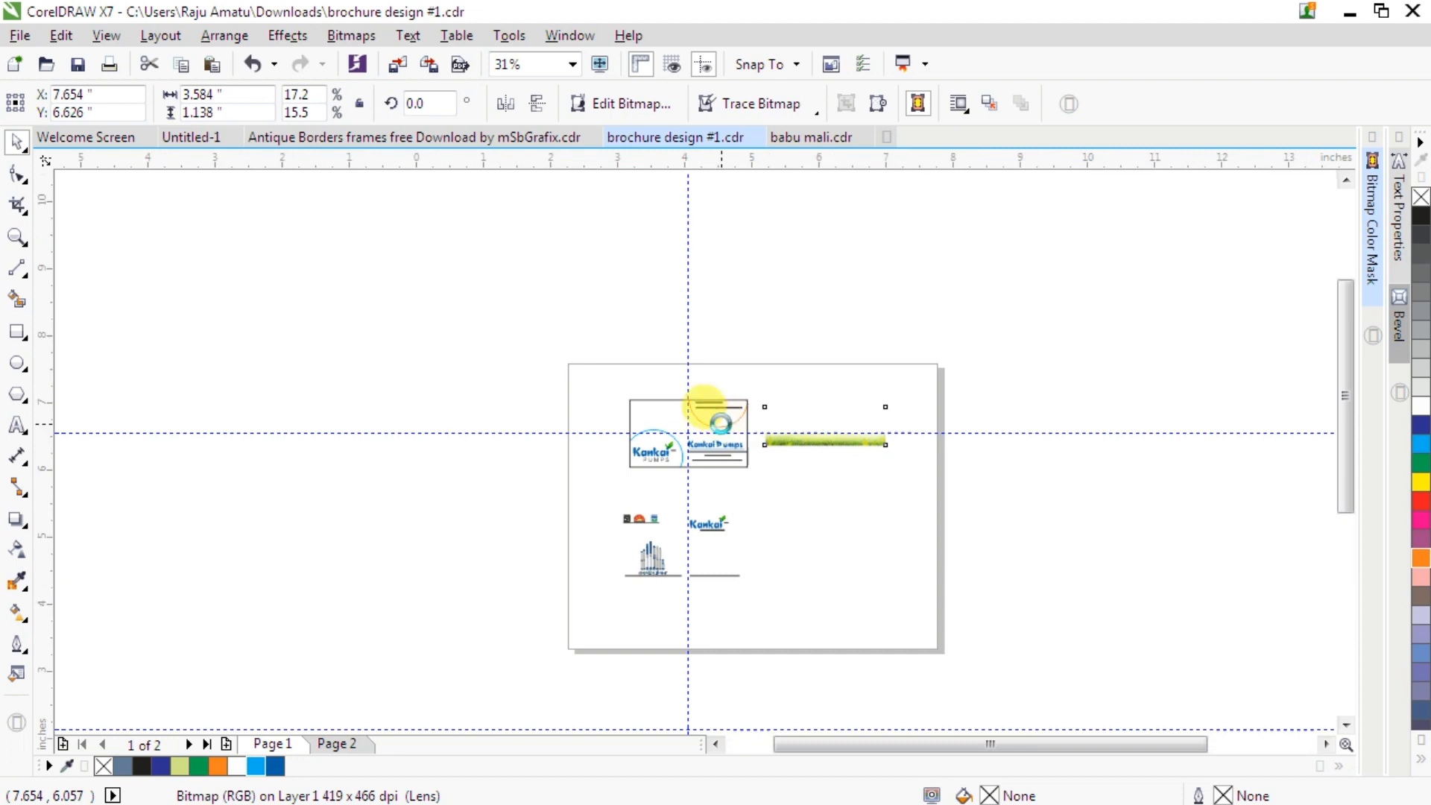
scroll(720, 424, "up", 5)
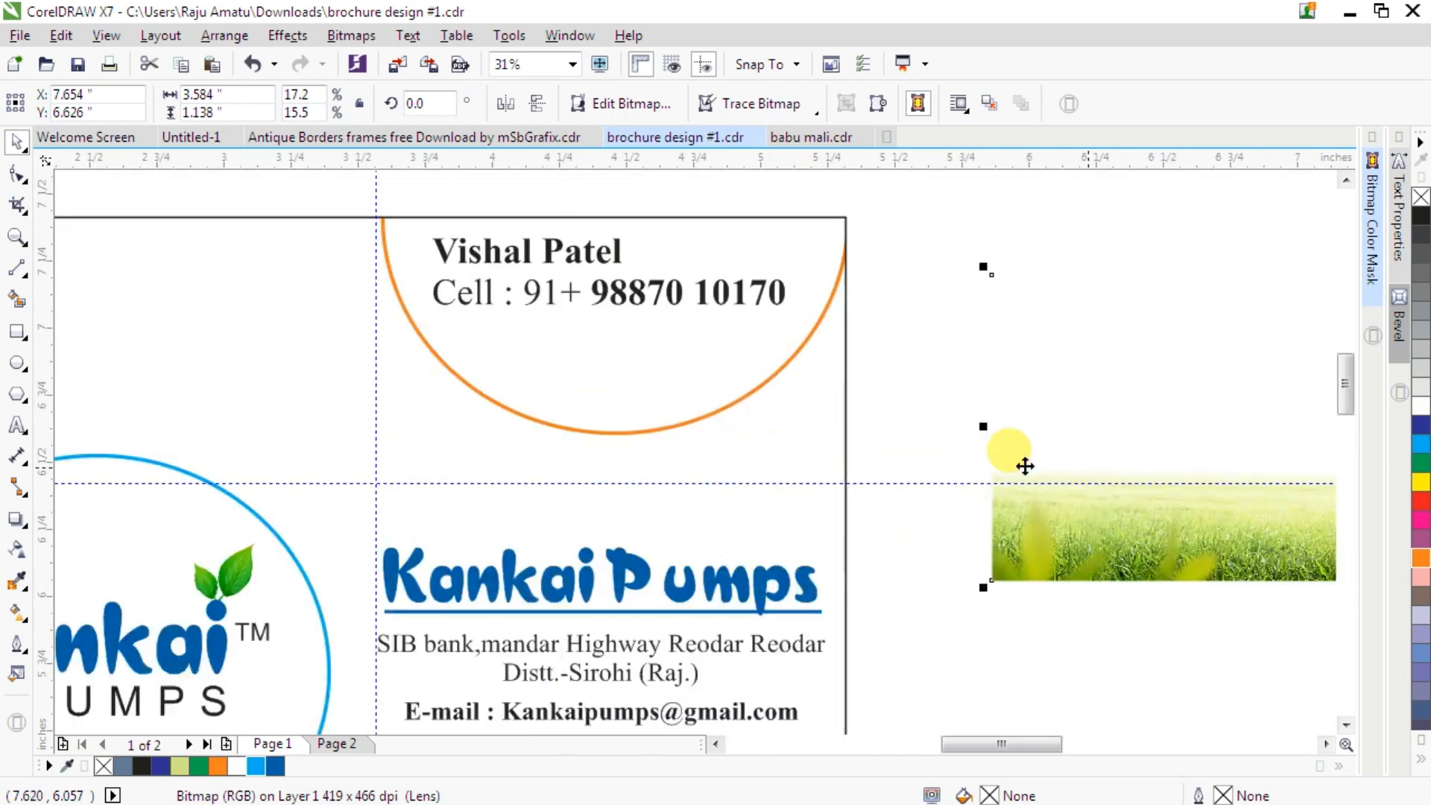
scroll(925, 445, "down", 1)
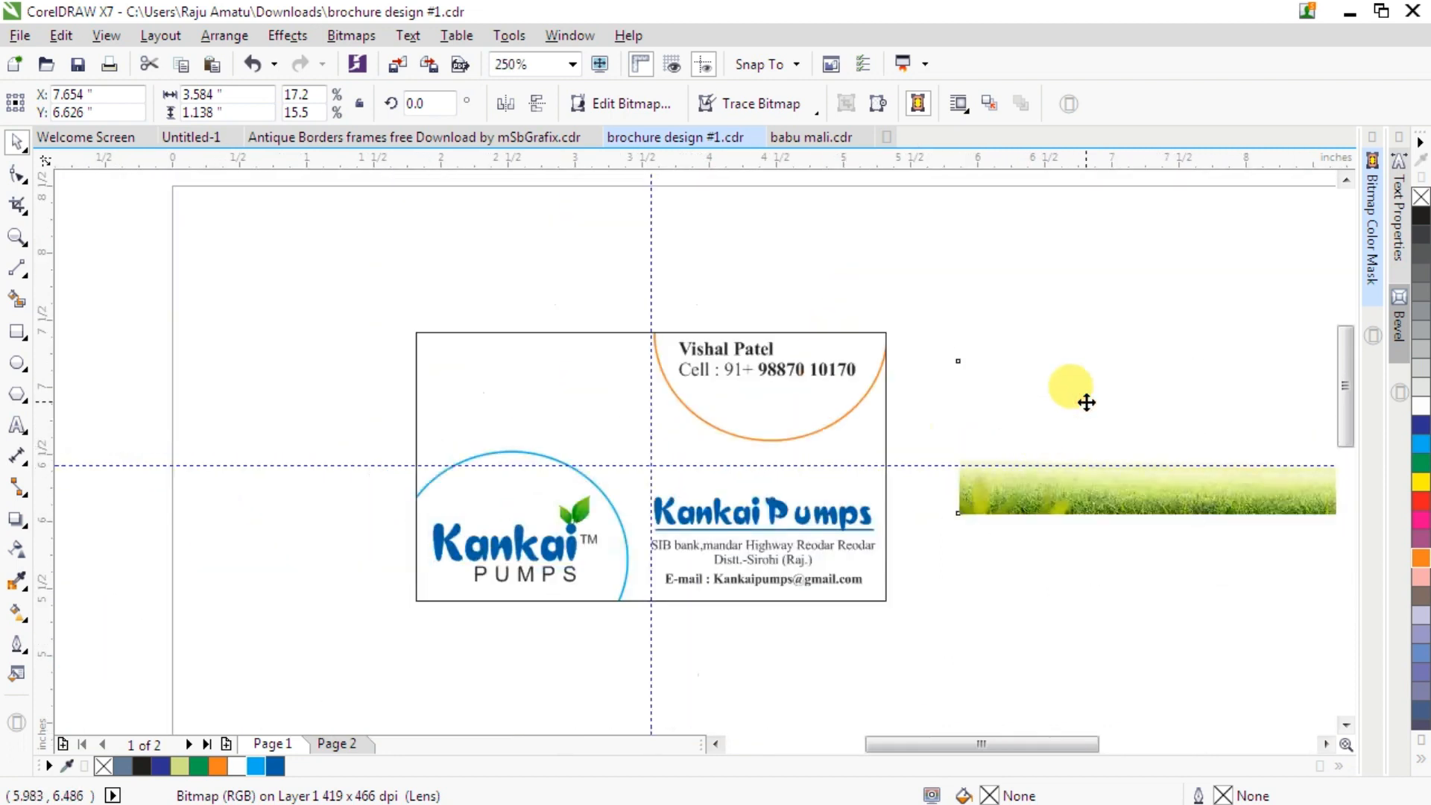
right_click(1087, 403)
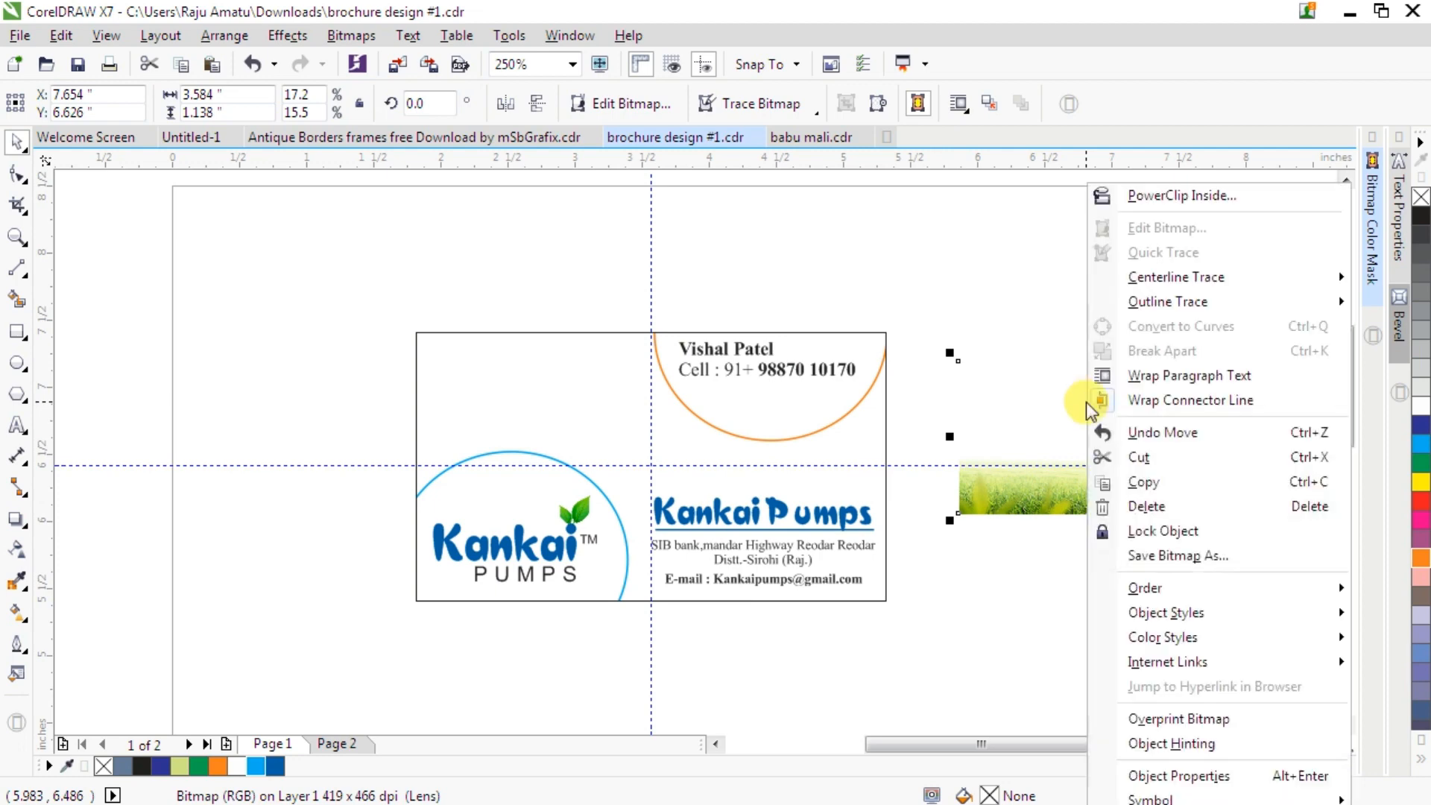
left_click(1200, 200)
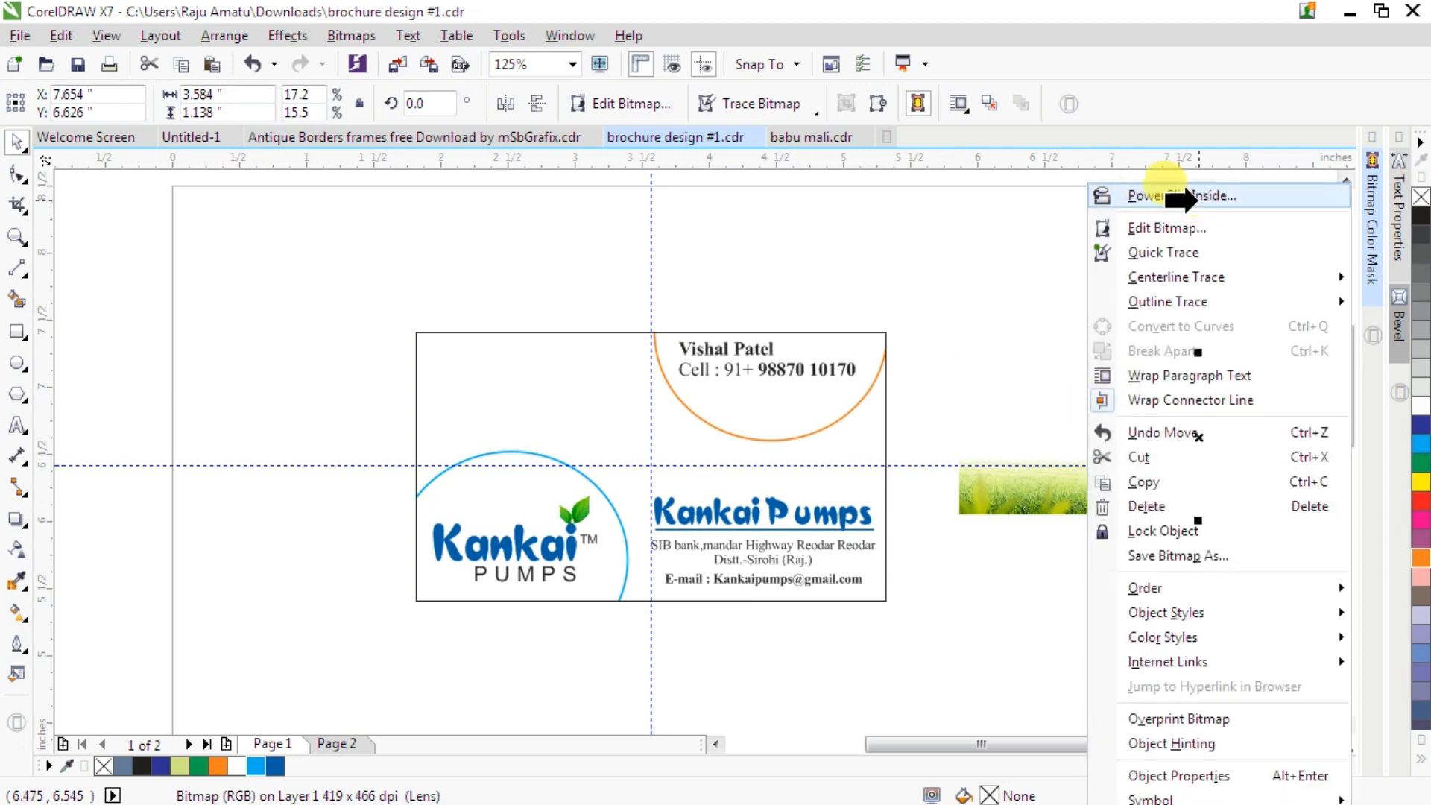
left_click(585, 425)
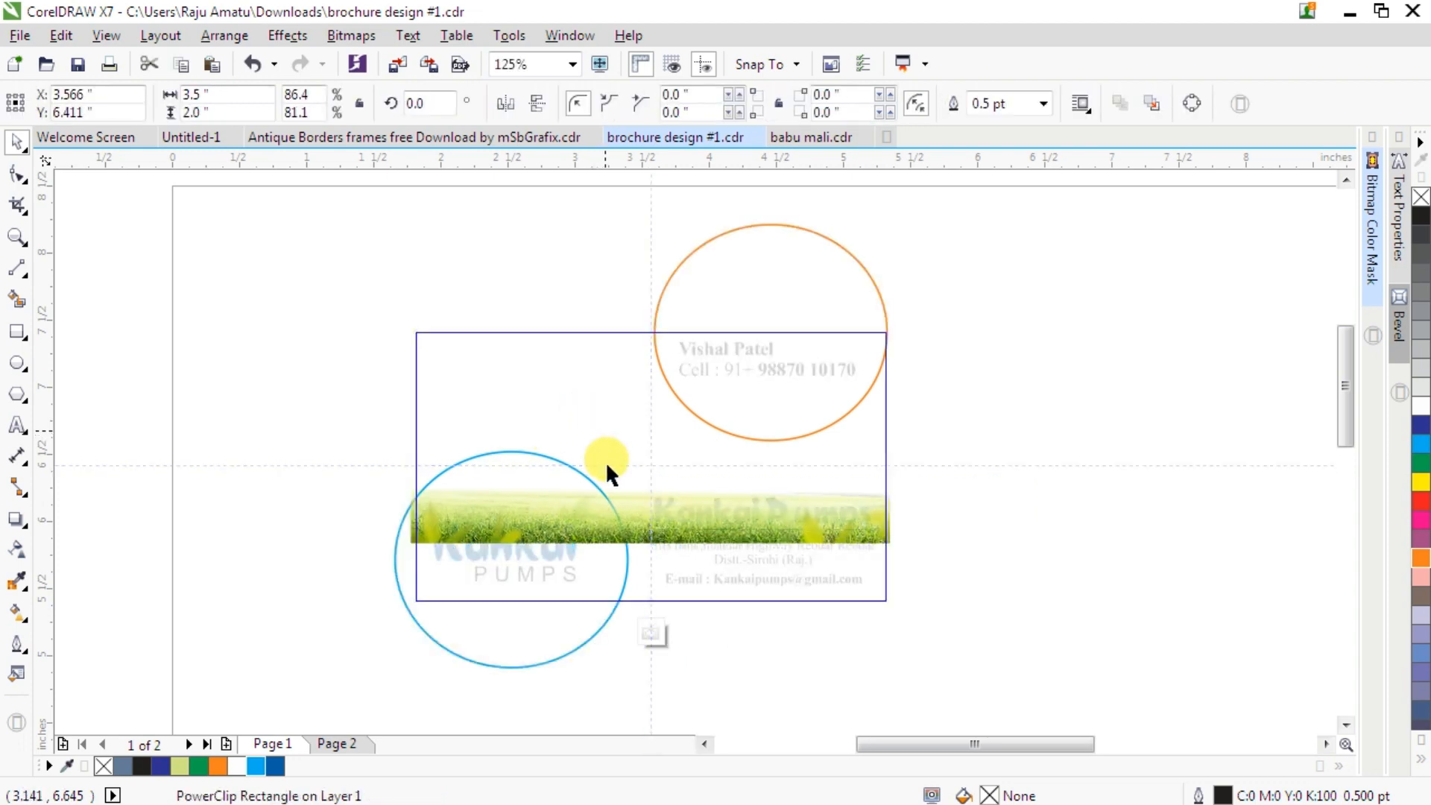
- Move the grass image down to the card's bottom edge within the PowerClip contents
left_click(647, 520)
left_click_drag(662, 526, 676, 590)
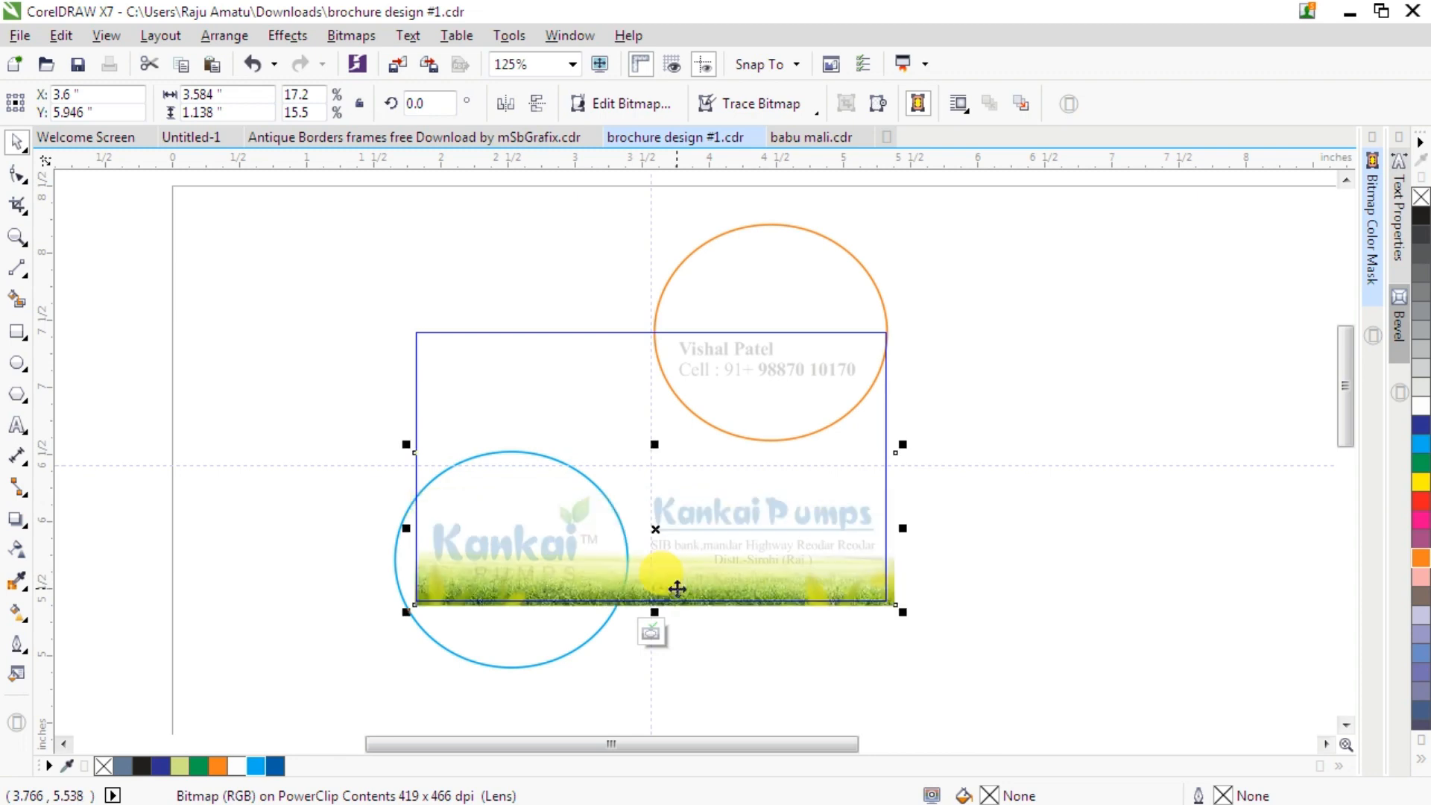
left_click(651, 638)
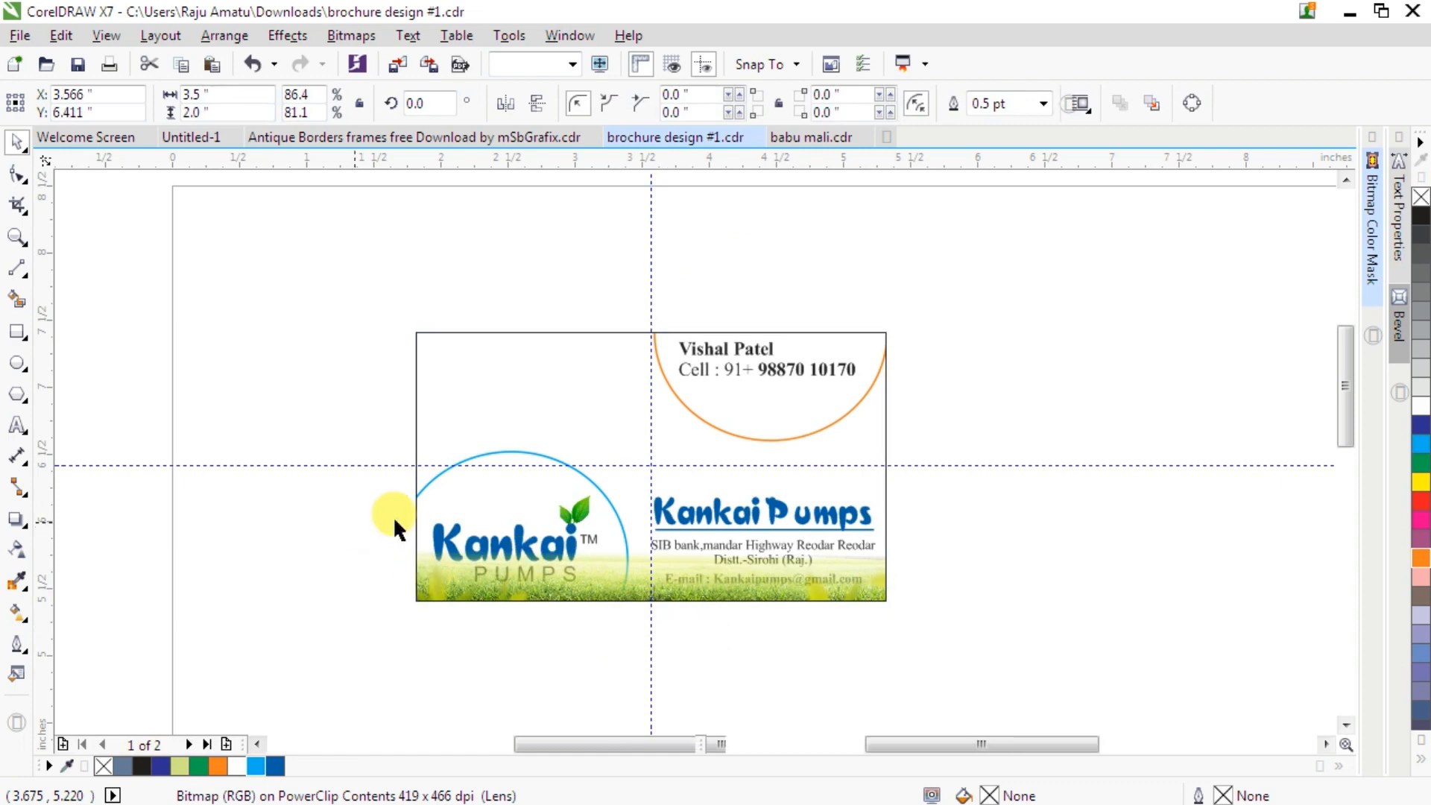
left_click(363, 528)
left_click_drag(373, 479, 635, 594)
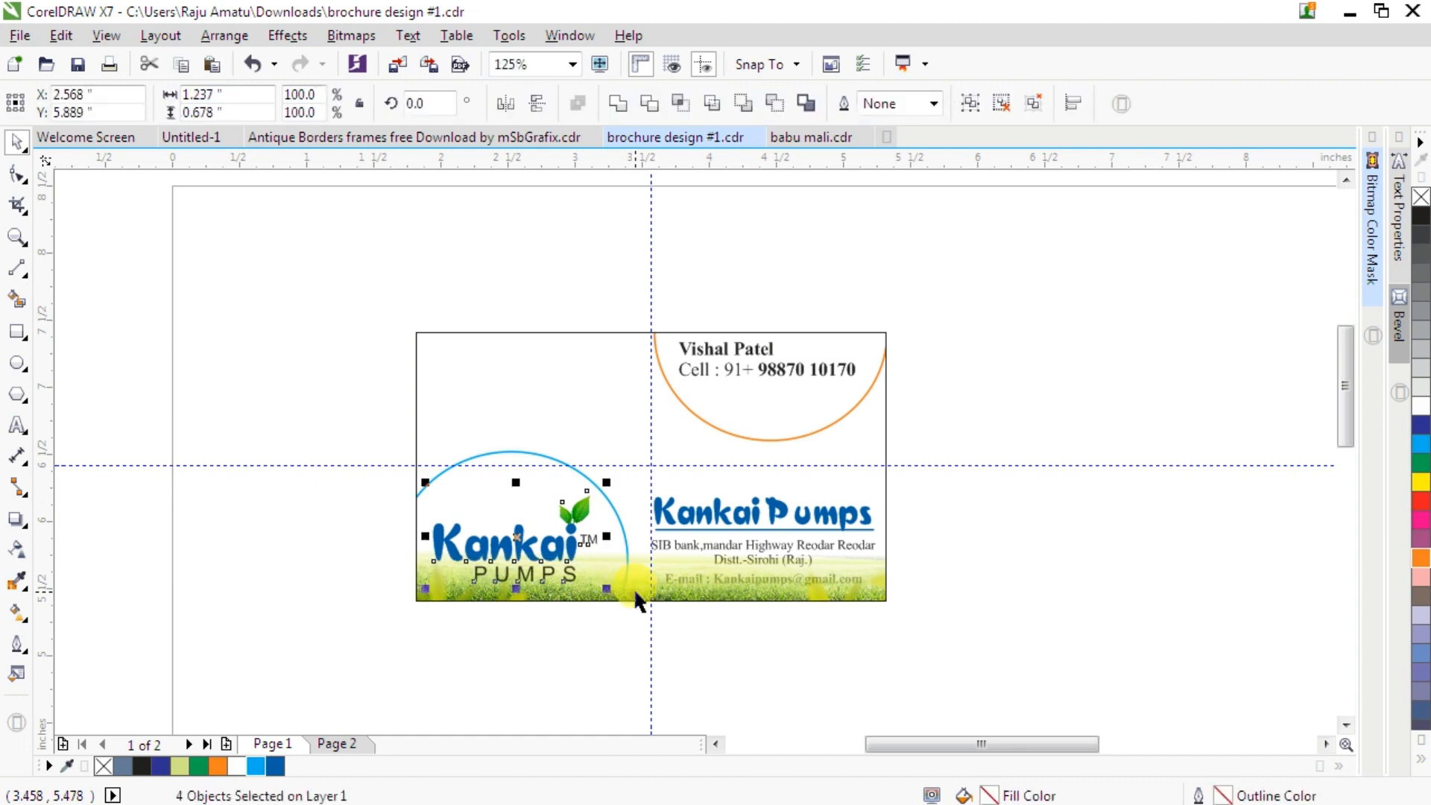
left_click_drag(832, 581, 645, 611)
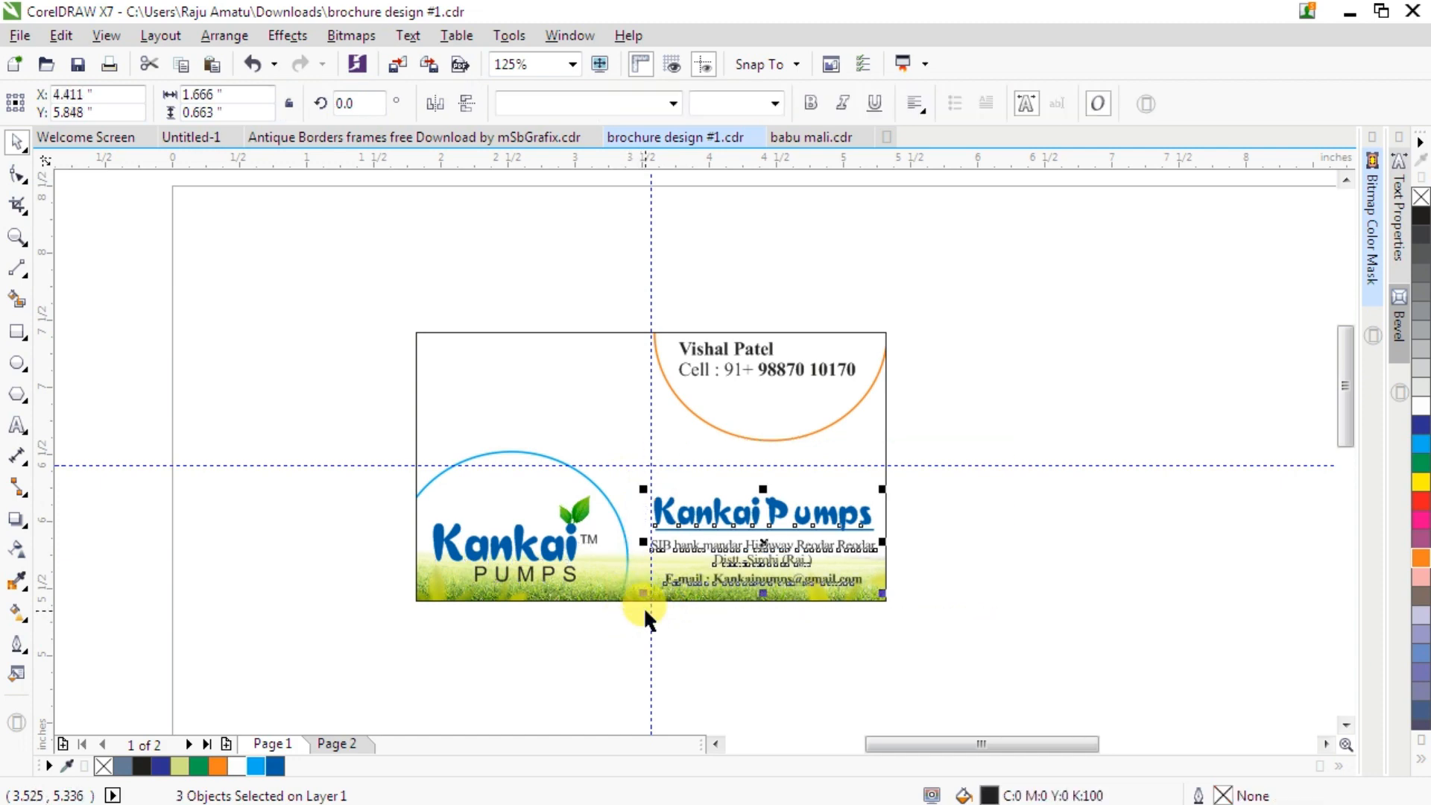
- Duplicate the card's PowerClip background to a new position beside the original card
scroll(431, 405, "down", 1)
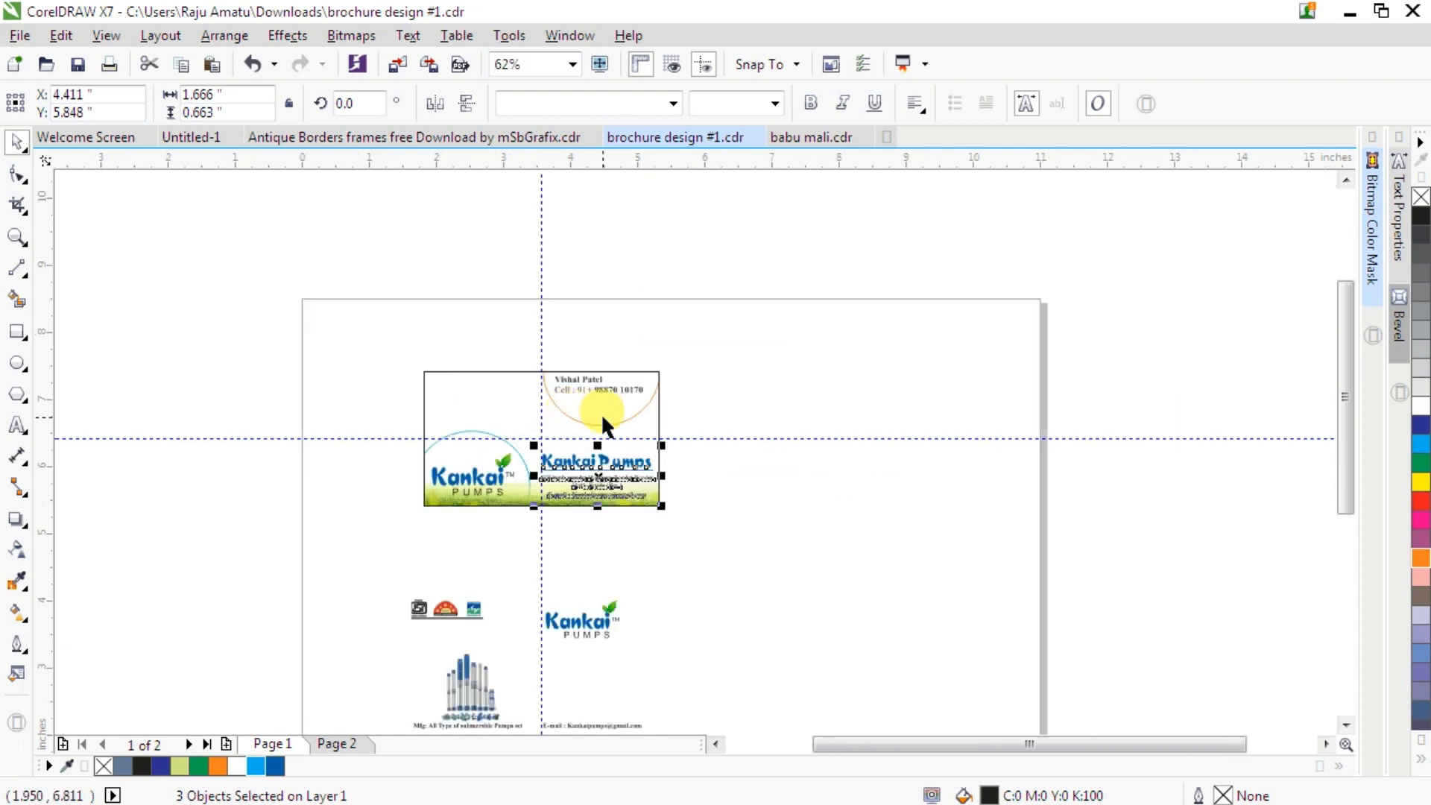
left_click(506, 393)
left_click(508, 396)
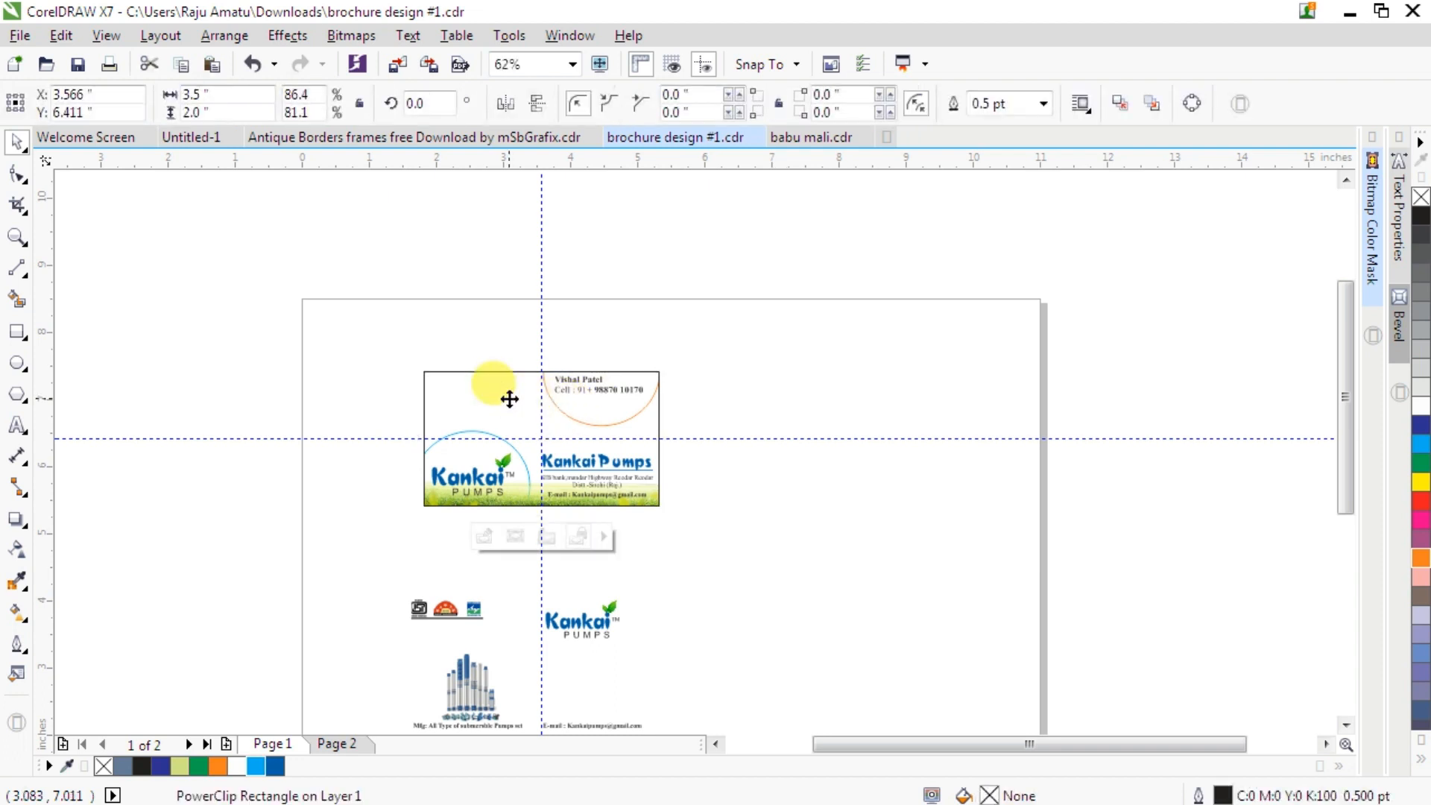
left_click_drag(509, 399, 754, 442)
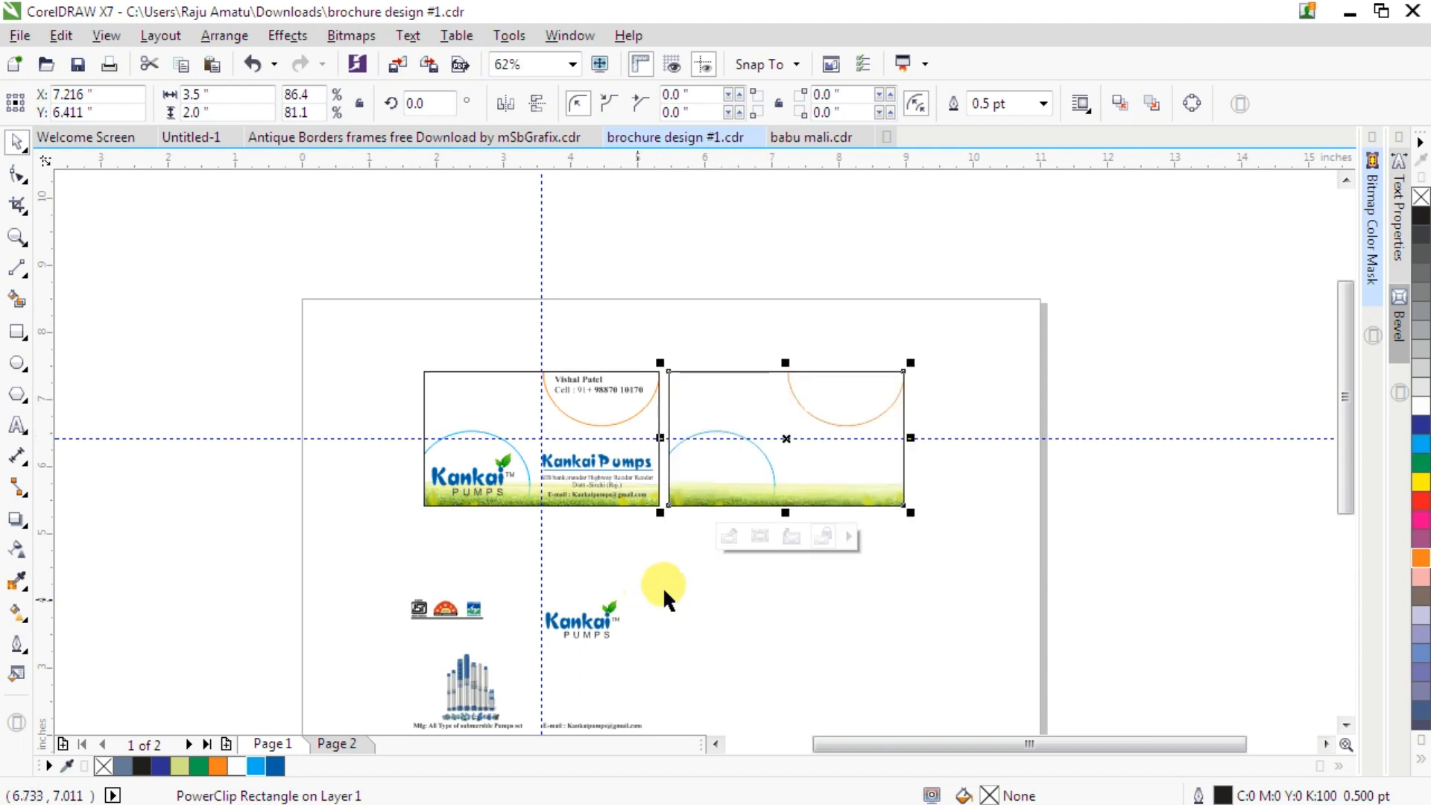
left_click(674, 550)
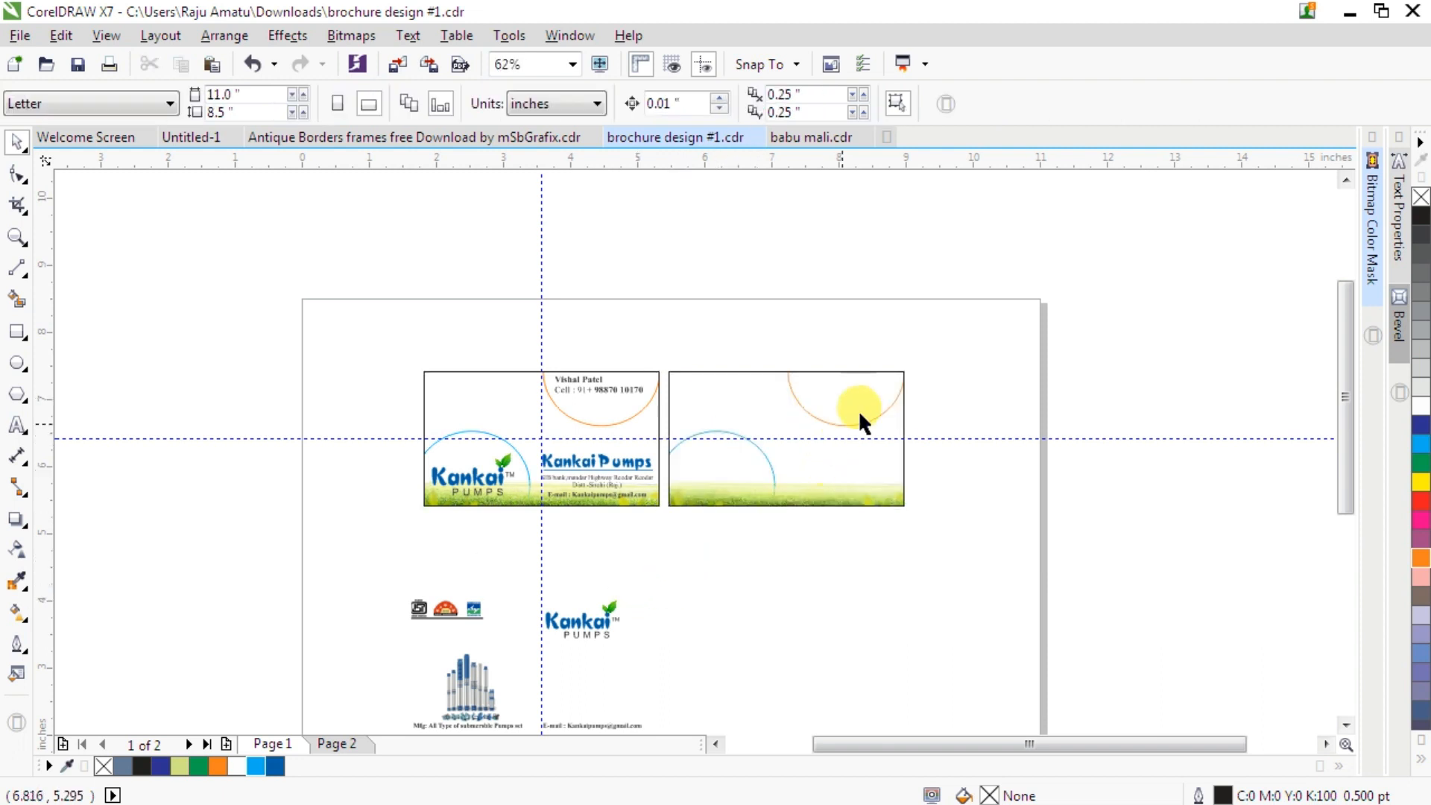
- Delete the cyan circle from the duplicate card's PowerClip contents
scroll(862, 404, "up", 2)
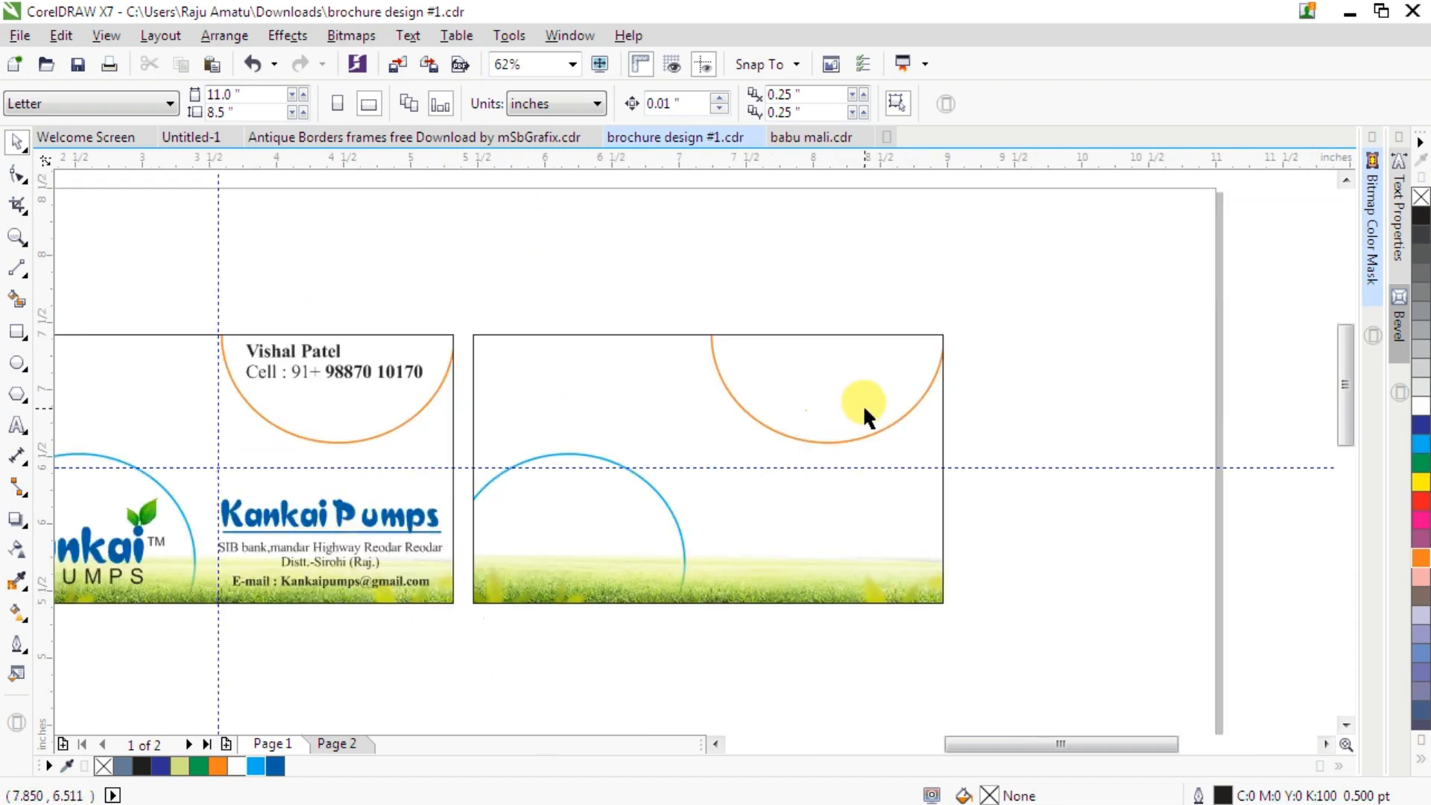
left_click(750, 517)
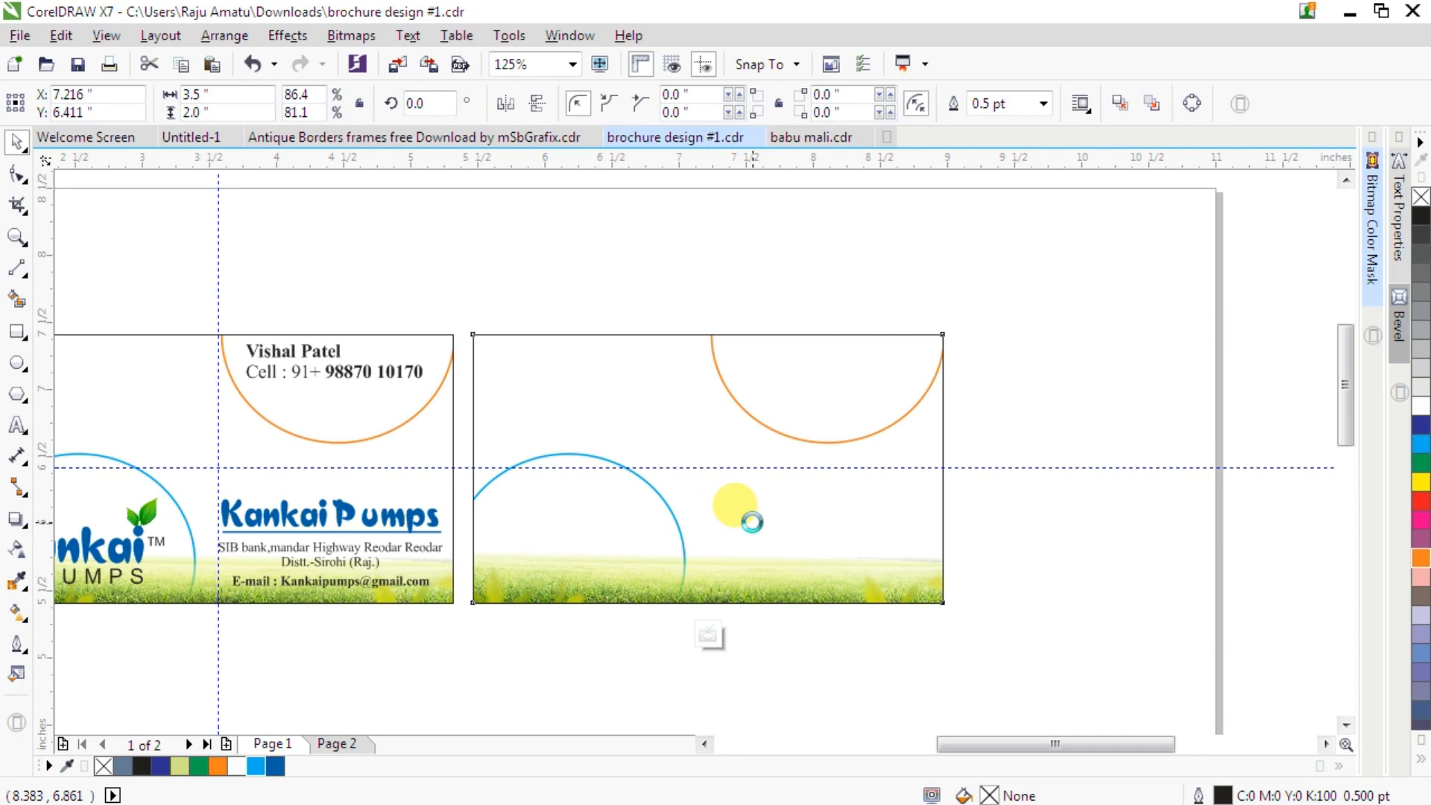
left_click(559, 453)
left_click(491, 632)
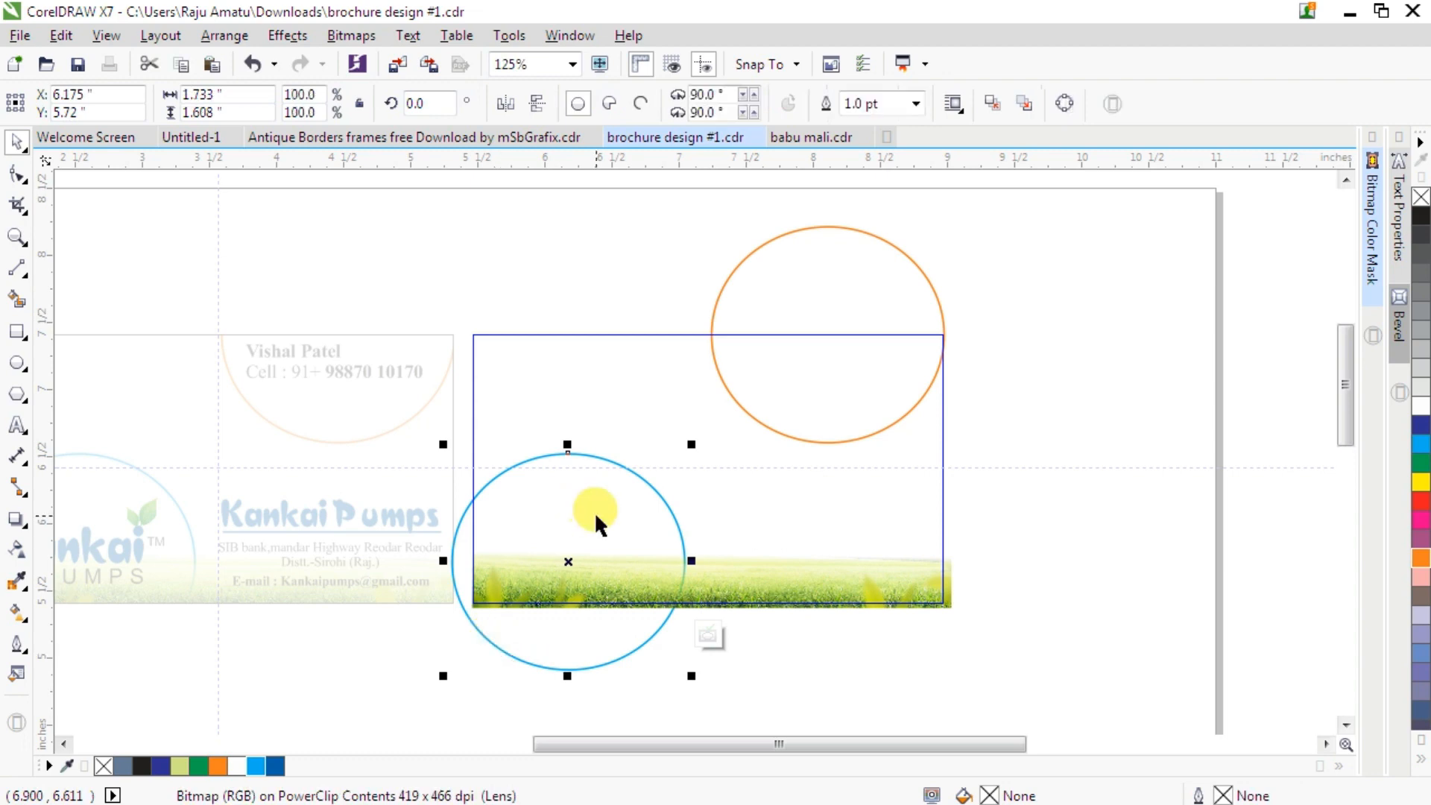
key("Delete")
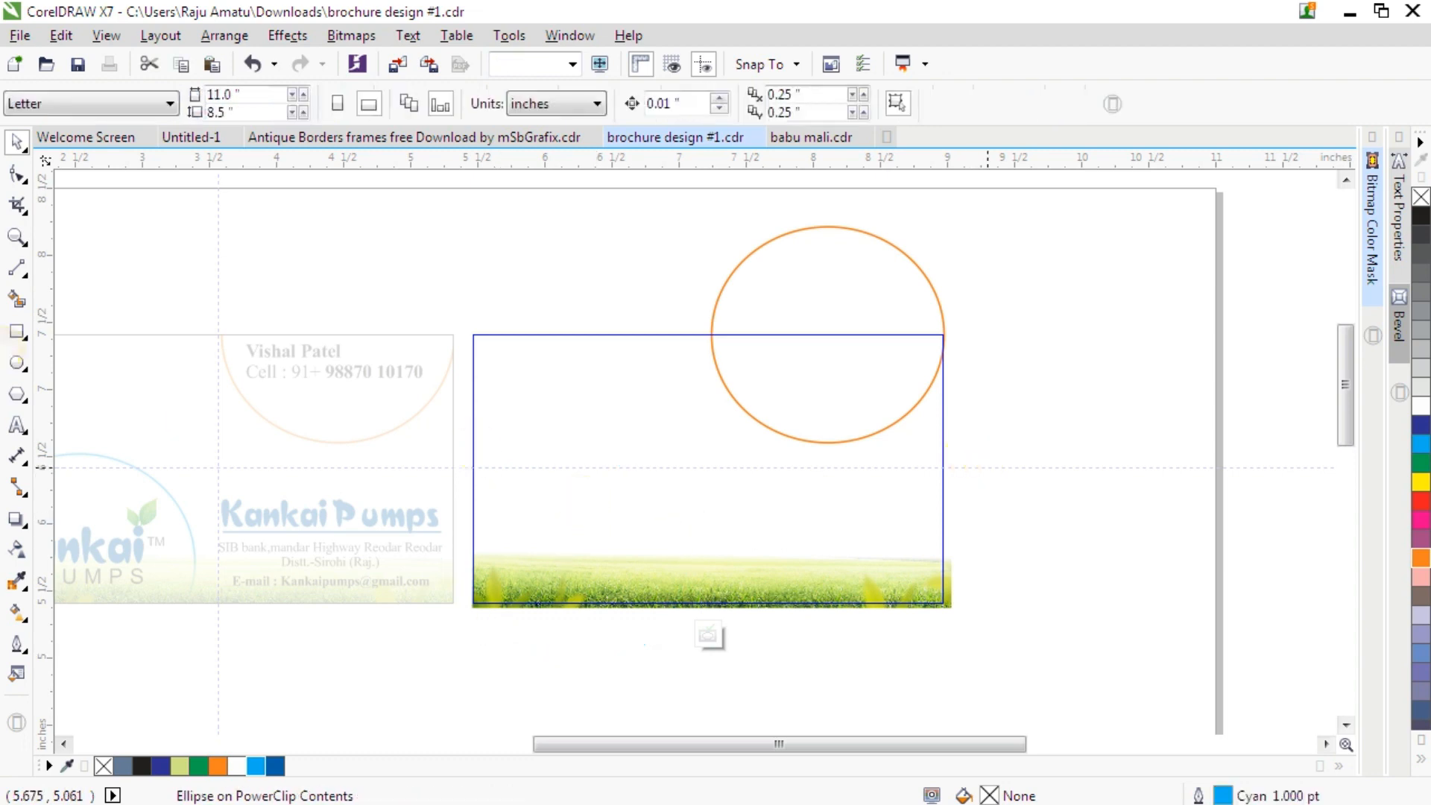
- Draw a circle about 1.5 inches wide over the duplicate card's lower-left area
left_click(21, 363)
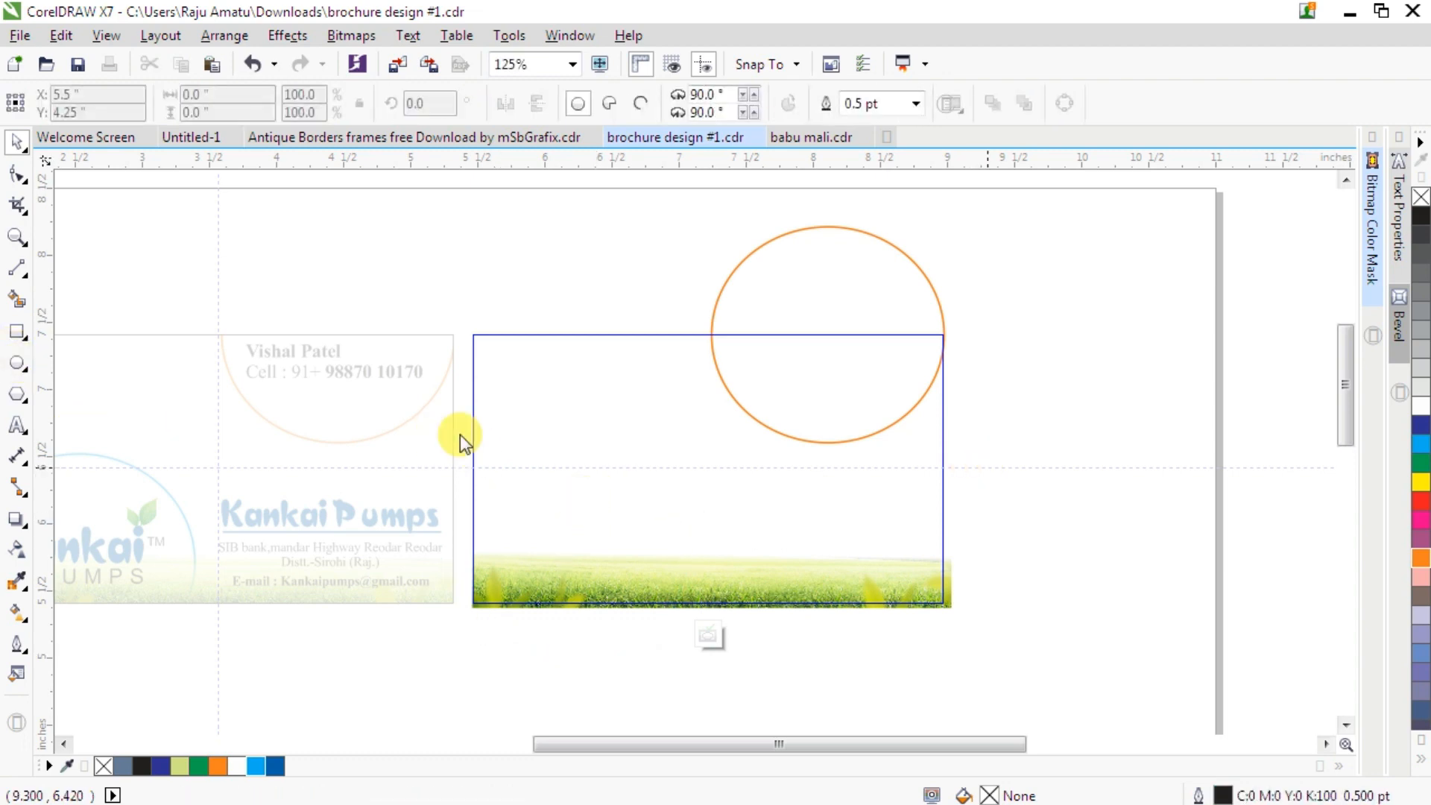
left_click_drag(486, 411, 690, 618)
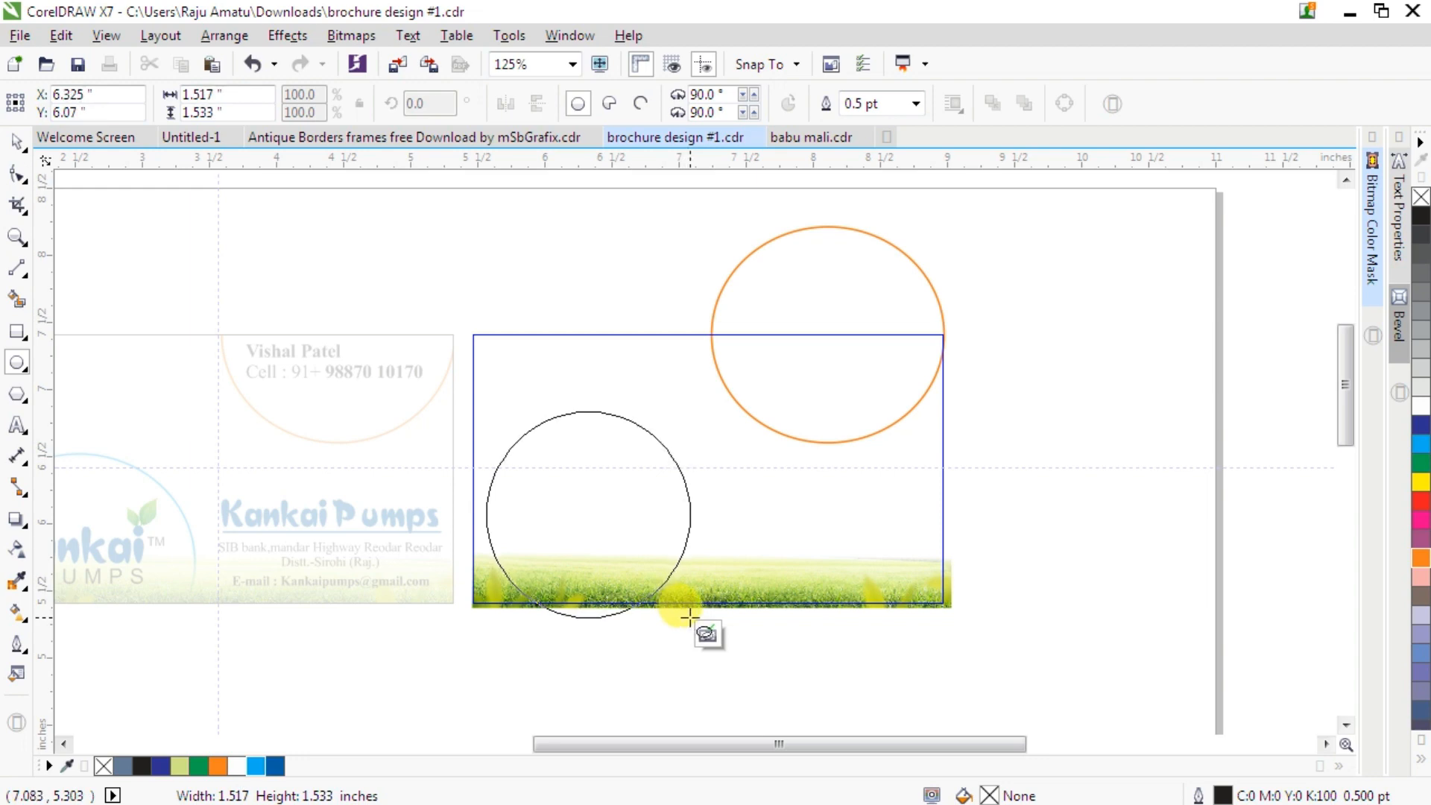
left_click_drag(689, 618, 689, 618)
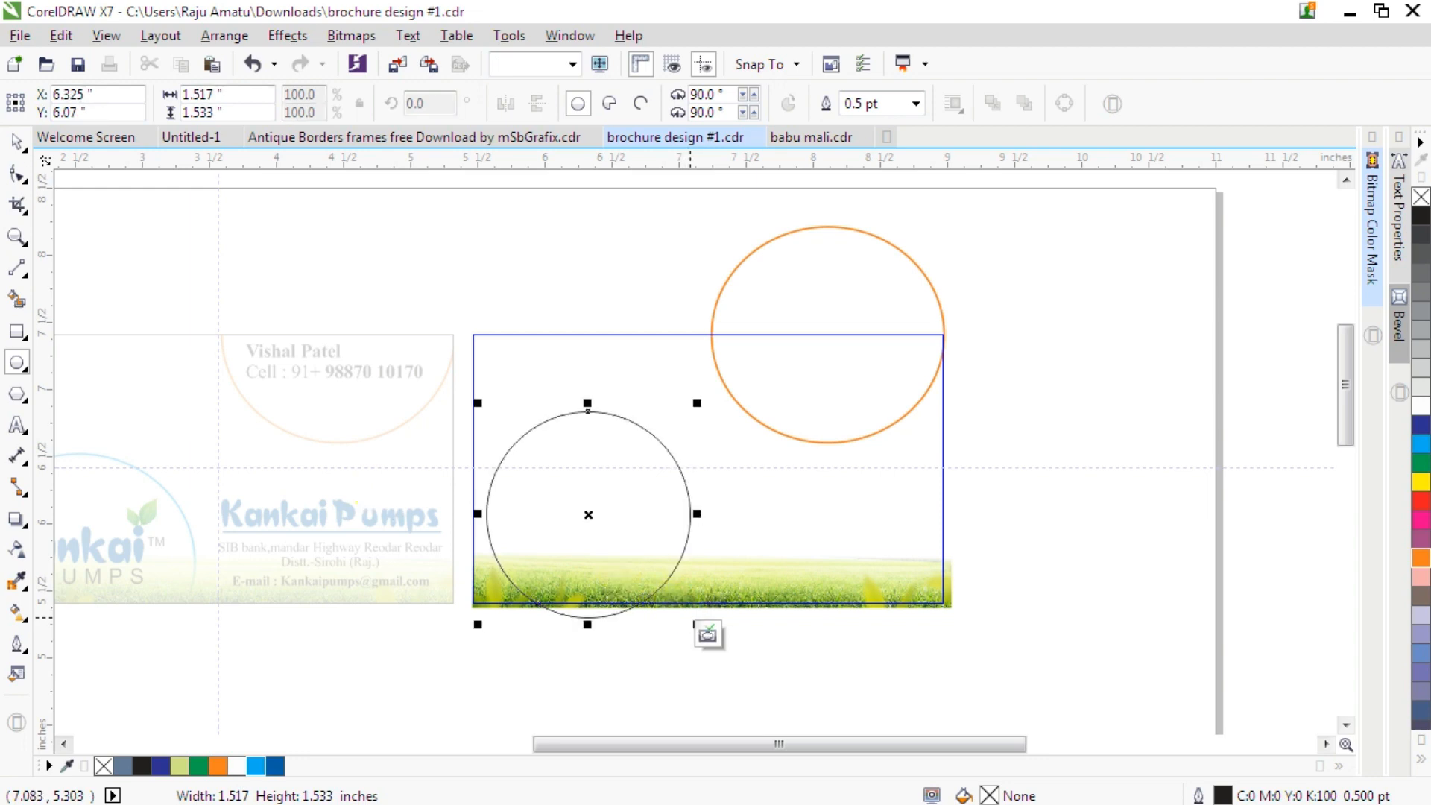
- Create two smaller concentric copies of the circle, scaled to 80.4% and 70%
left_click(18, 142)
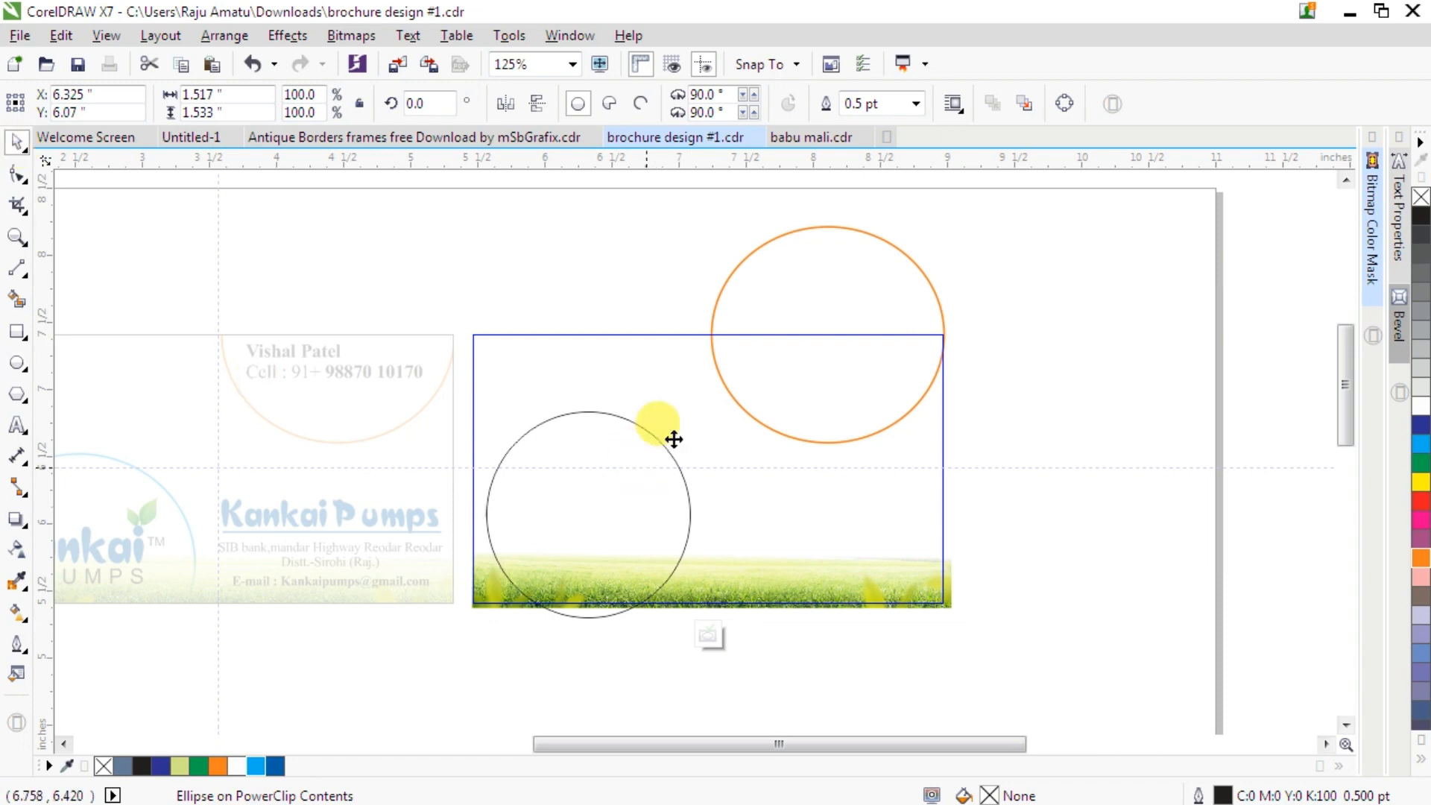
left_click_drag(697, 402, 683, 418)
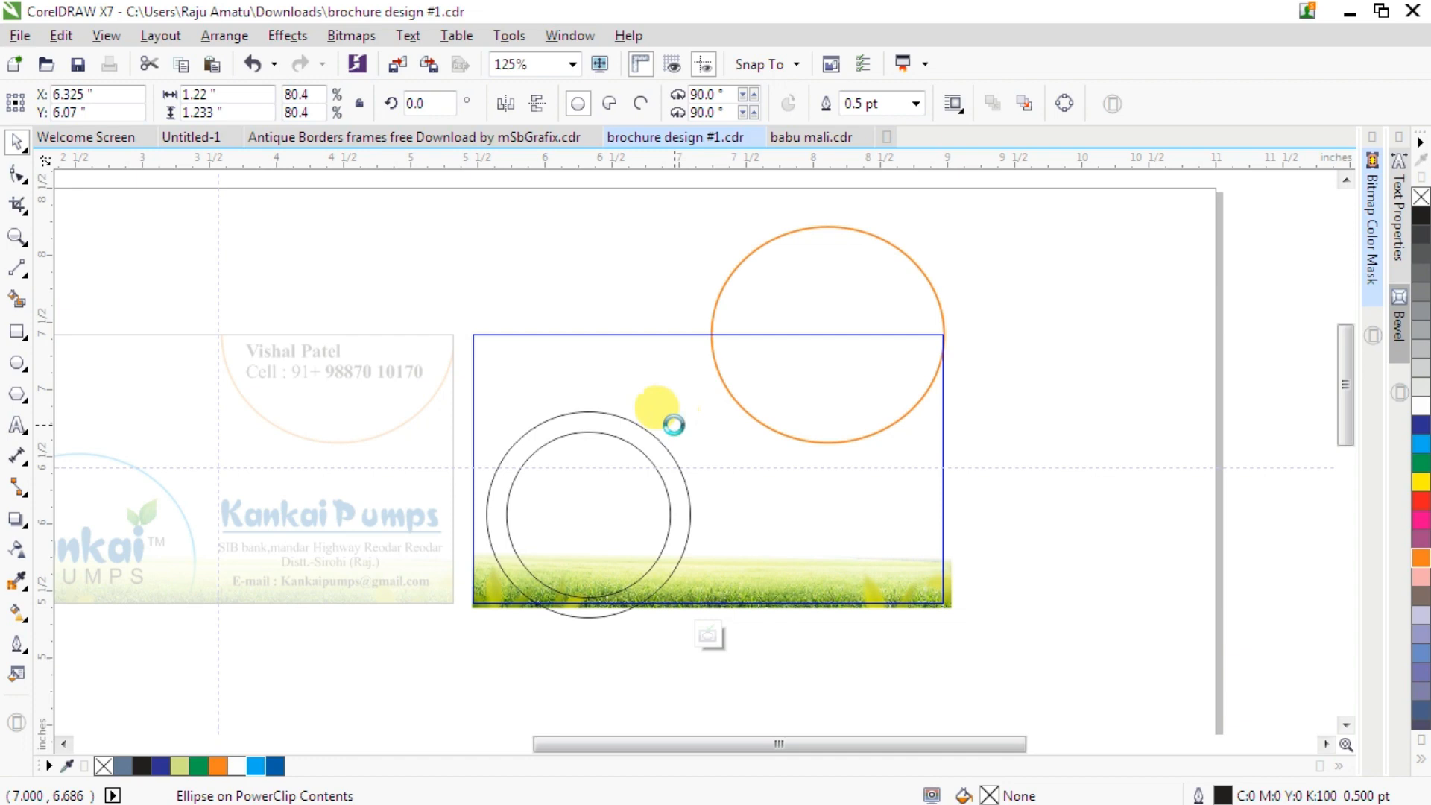
left_click_drag(678, 424, 672, 429)
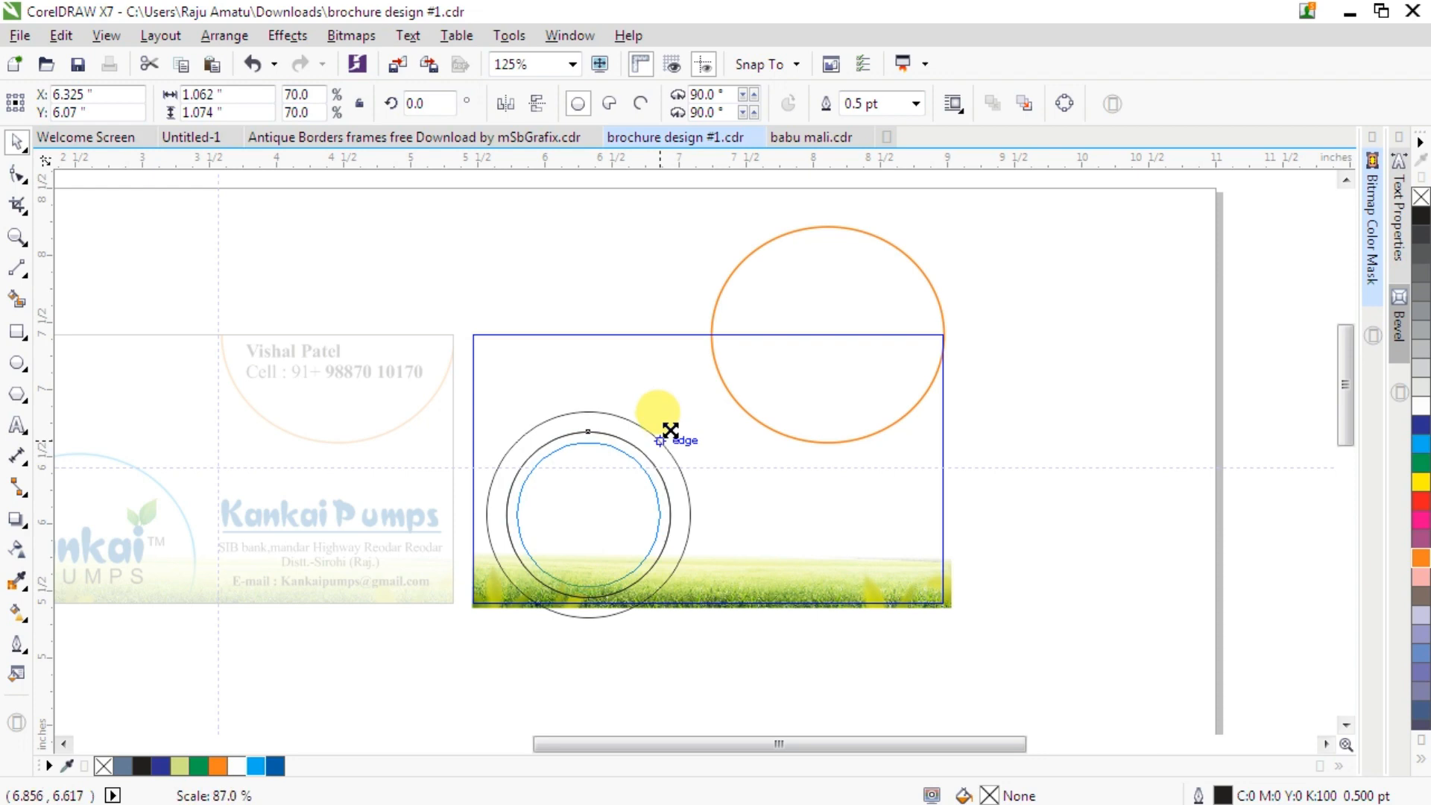
left_click_drag(670, 428, 673, 435)
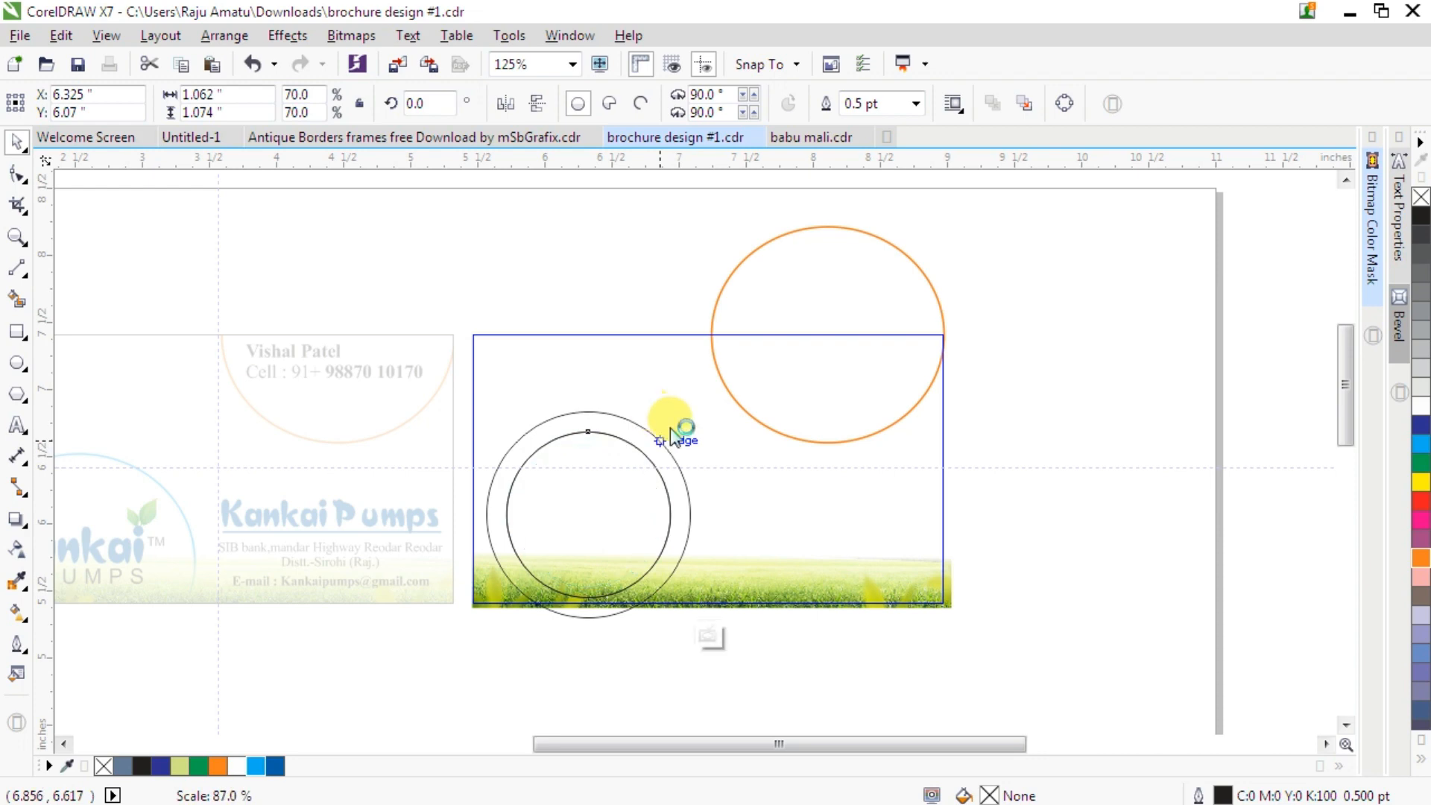
left_click(629, 422)
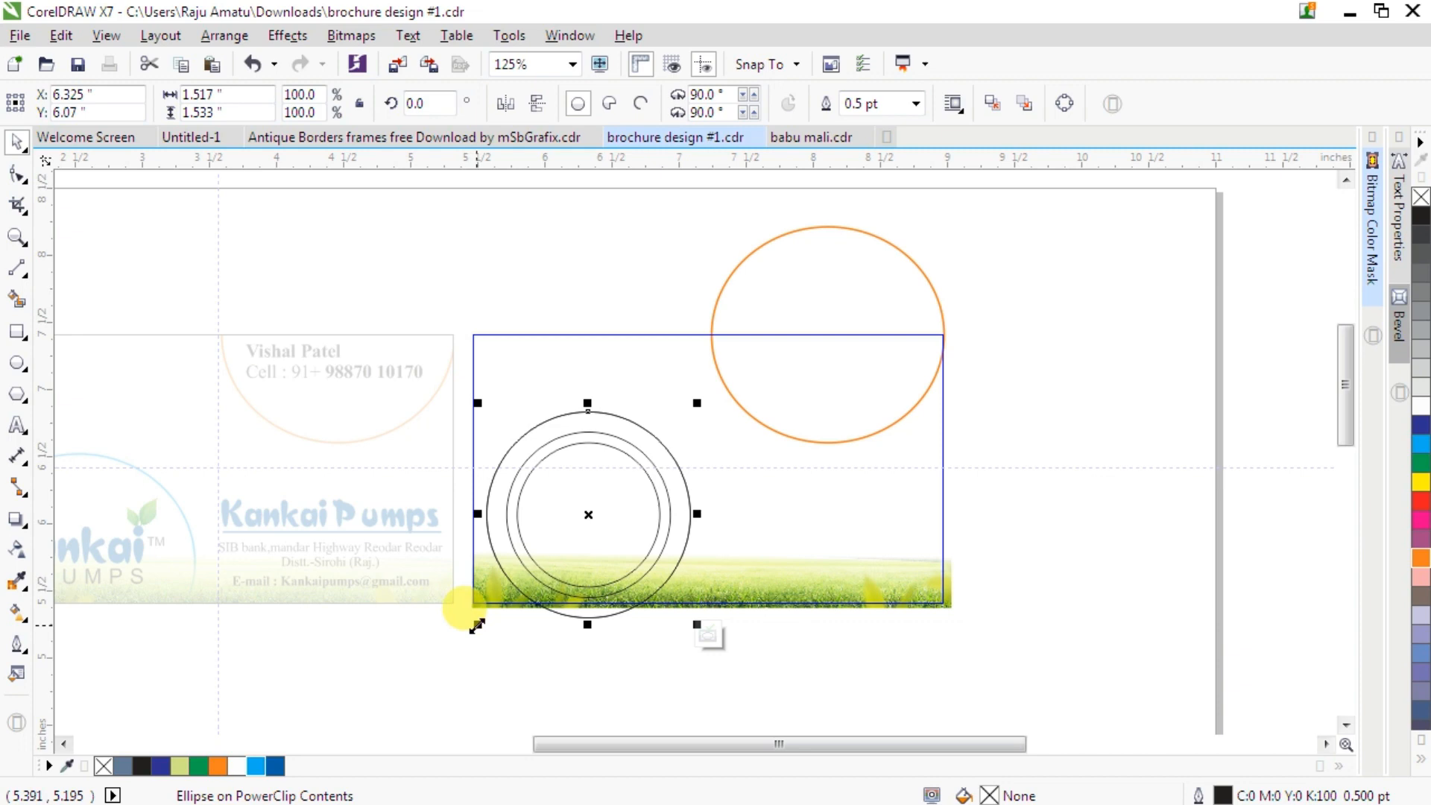
left_click_drag(473, 623, 461, 636)
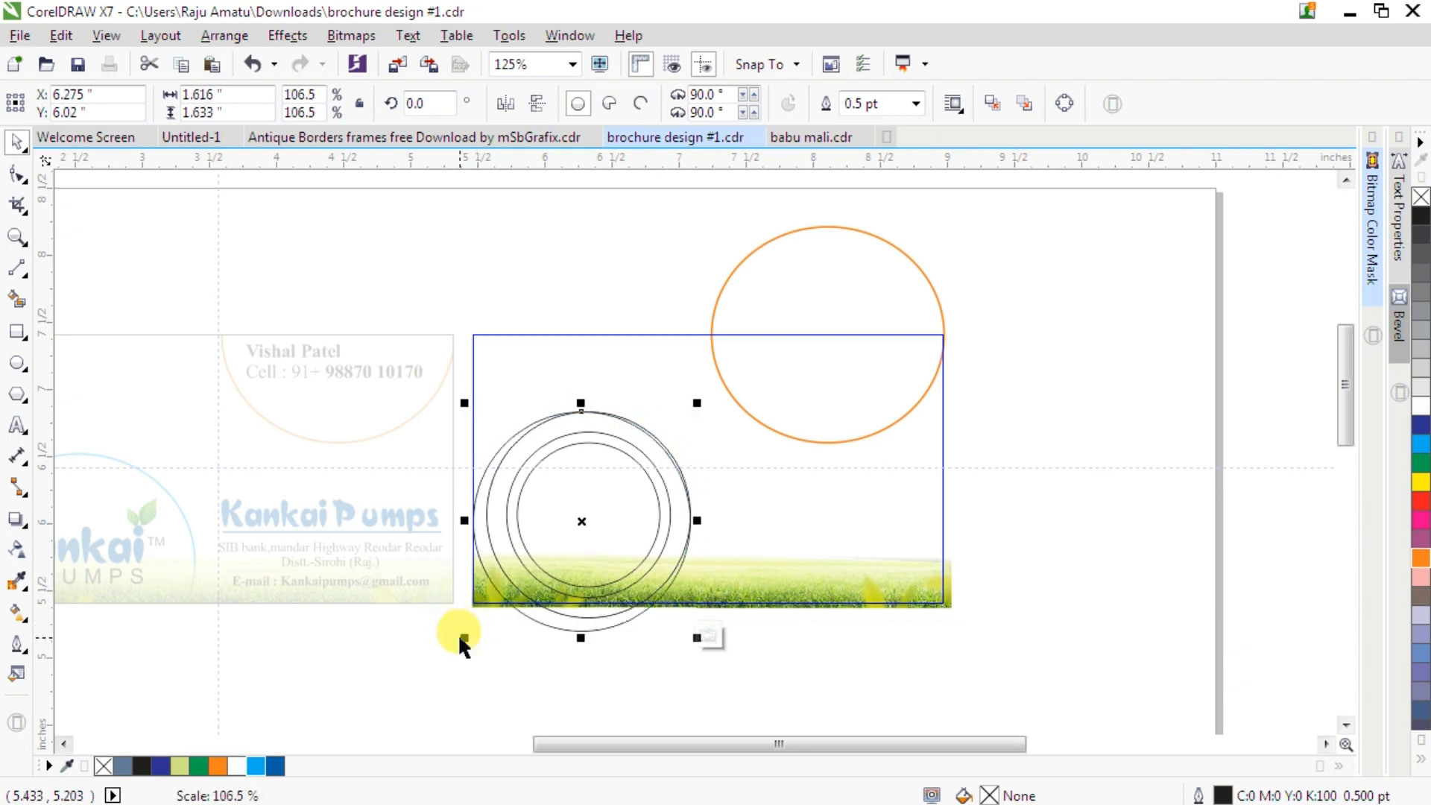
key("ctrl+z")
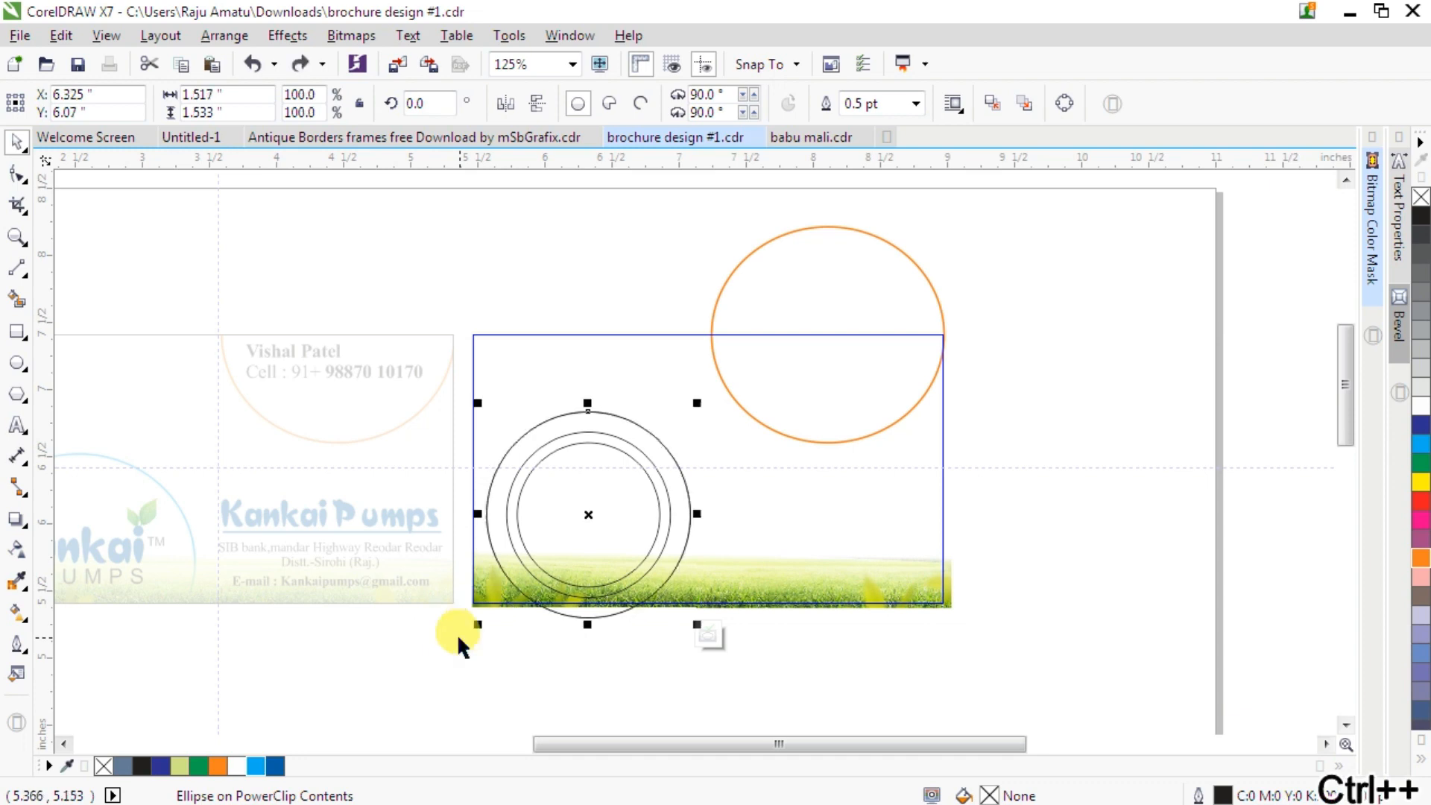
- Create a larger concentric copy of the outer circle at 112% and give it an orange outline
left_click_drag(474, 625, 471, 637)
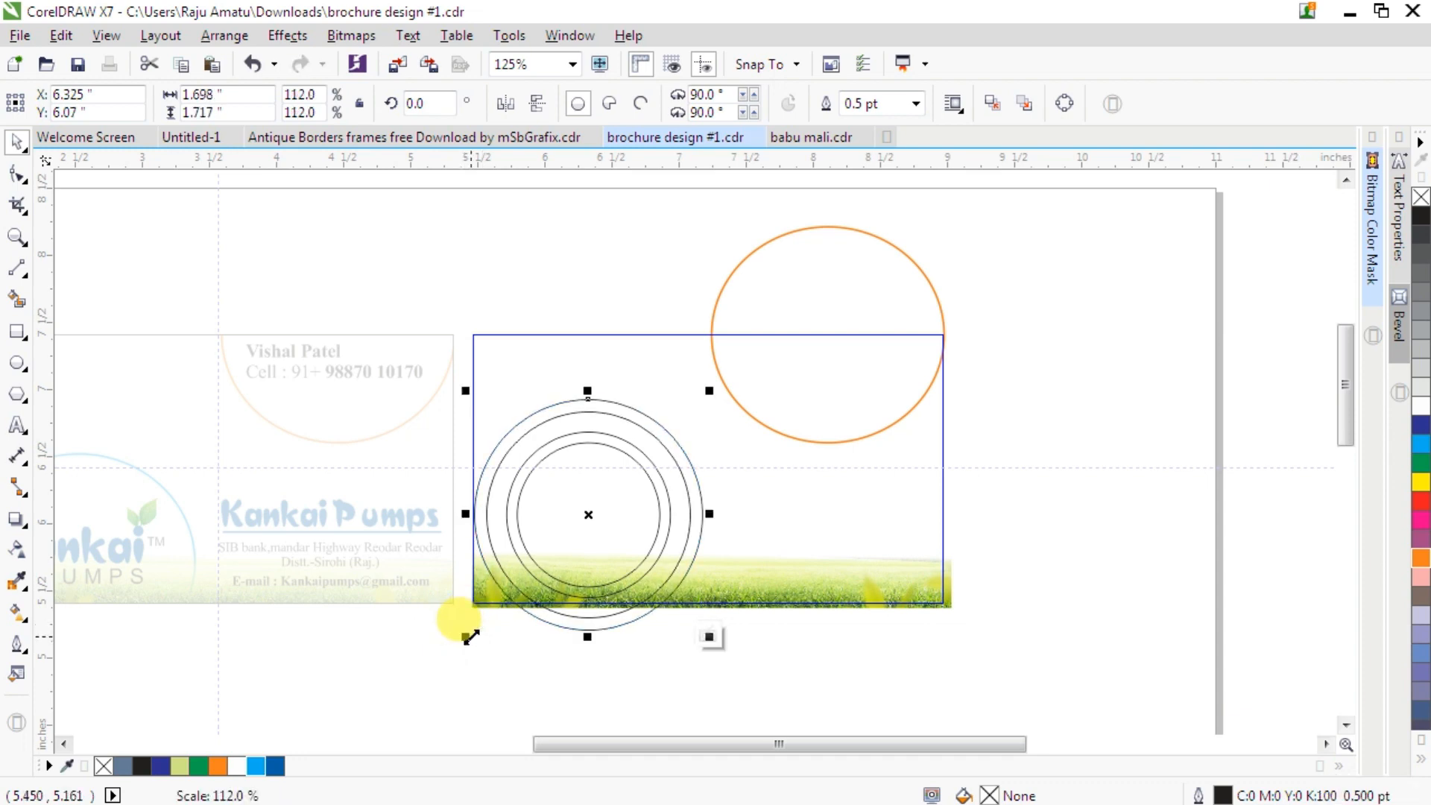
right_click(216, 768)
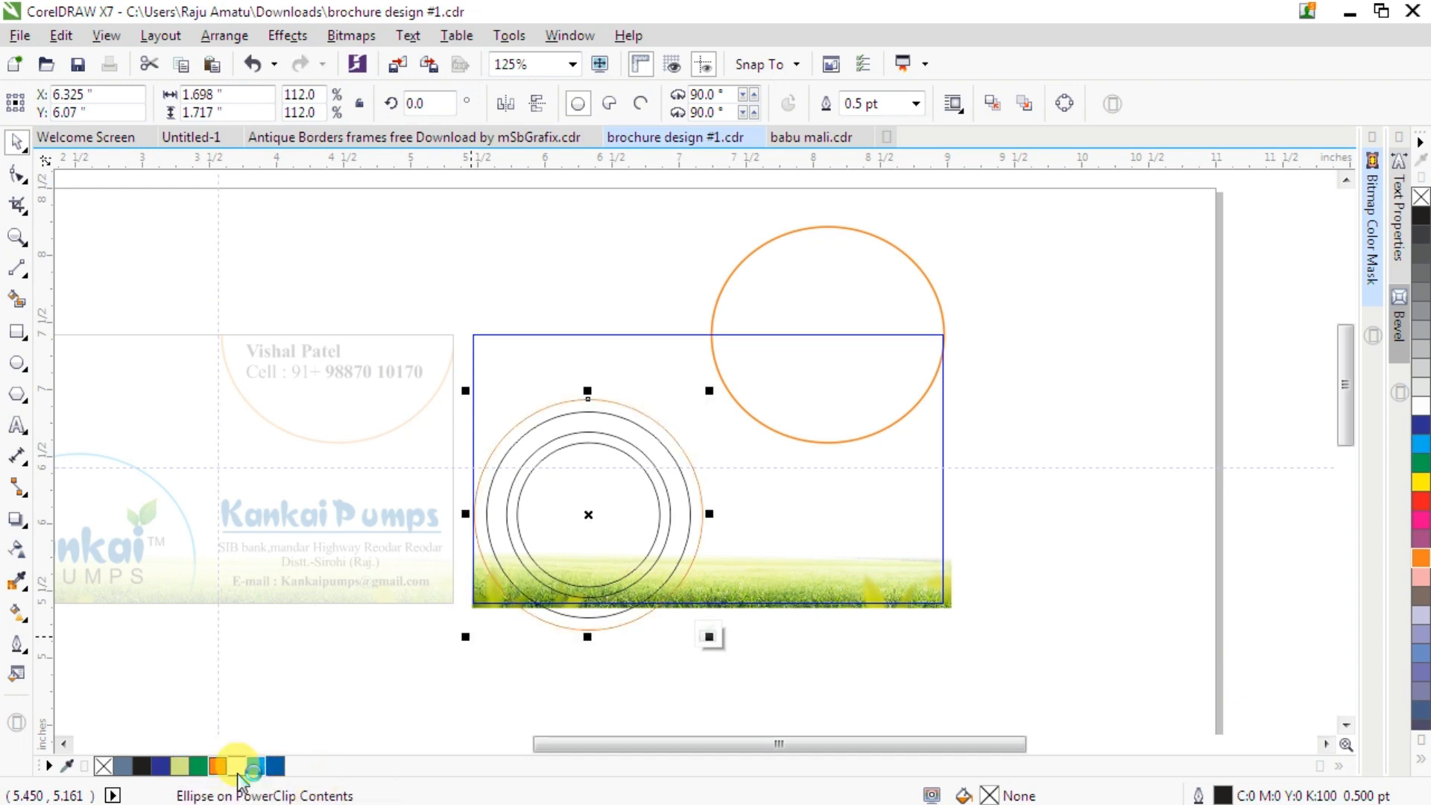
- Set the outer orange circle's outline width to 1.0 pt
left_click(916, 105)
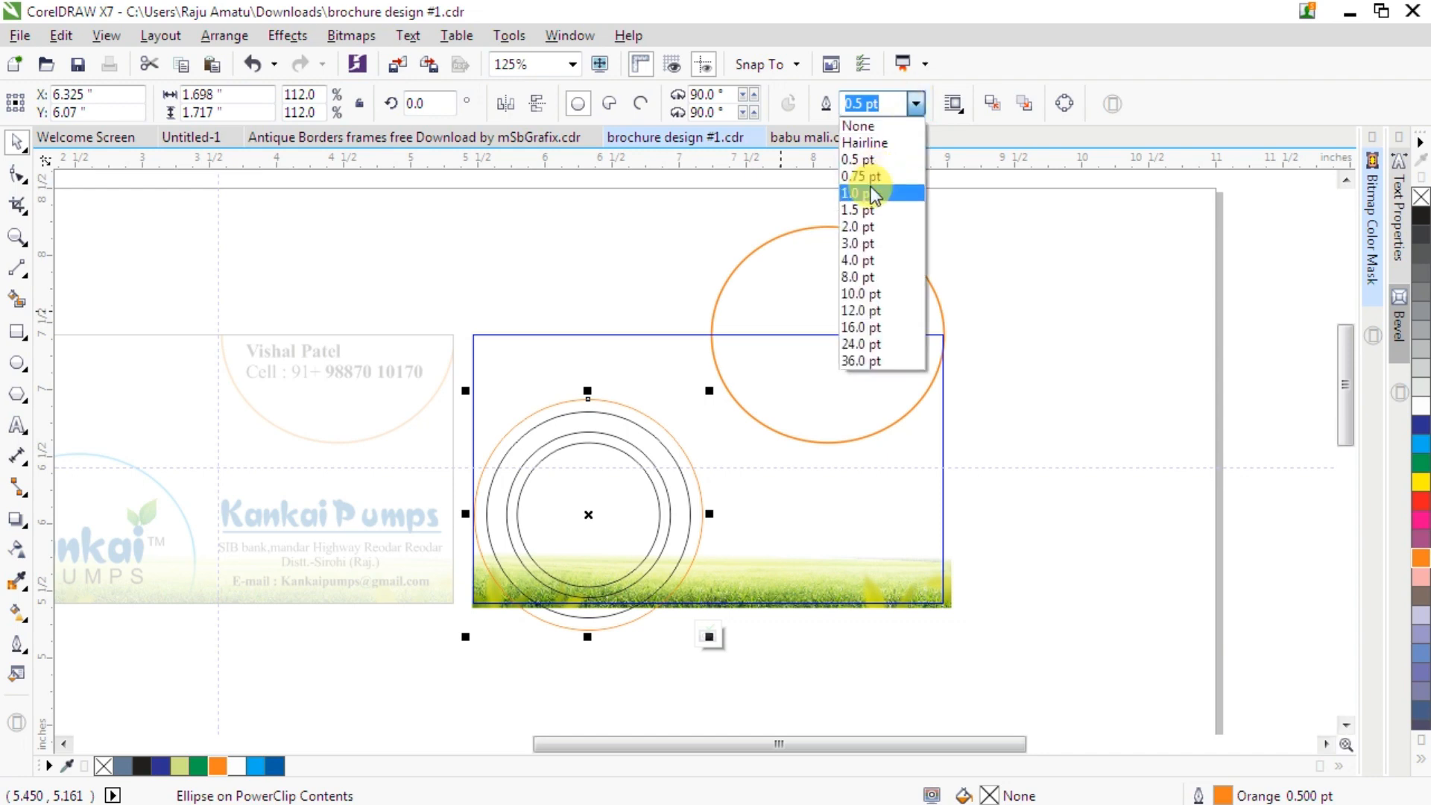
left_click(870, 193)
left_click(993, 363)
left_click(548, 424)
key("ctrl+z")
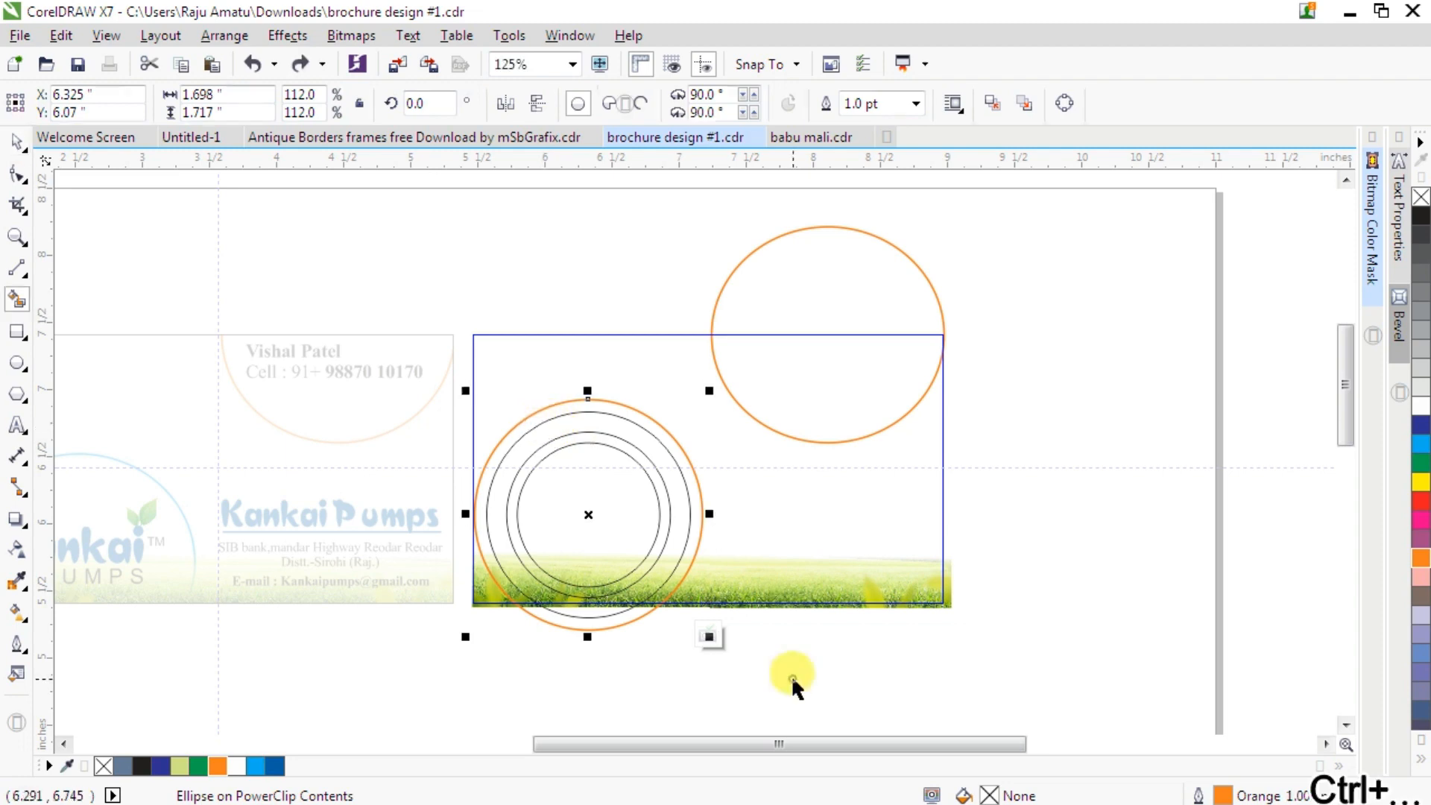
- Select the four concentric circles and move them off the card to its right
left_click(768, 695)
left_click_drag(767, 693, 445, 378)
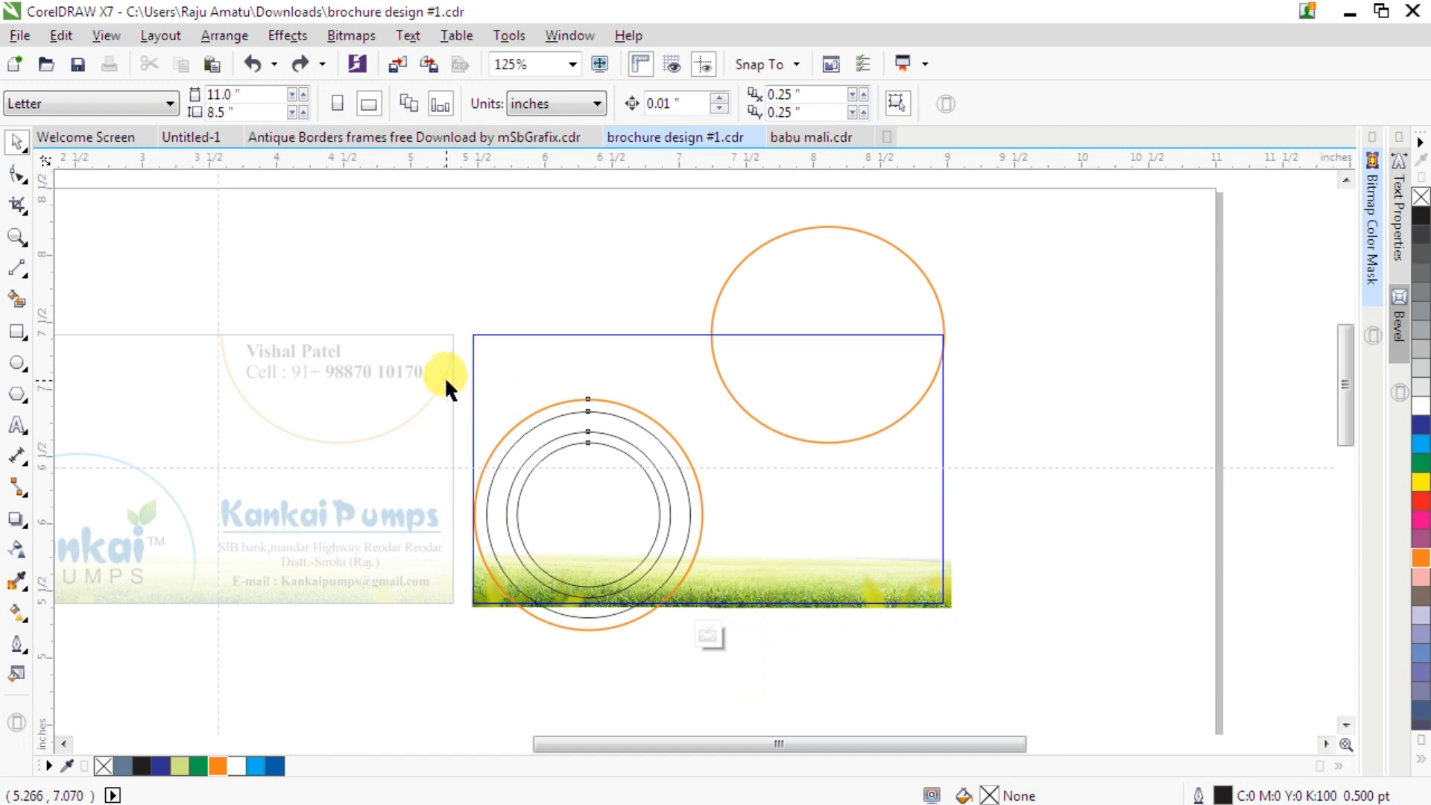
left_click_drag(588, 514, 1086, 571)
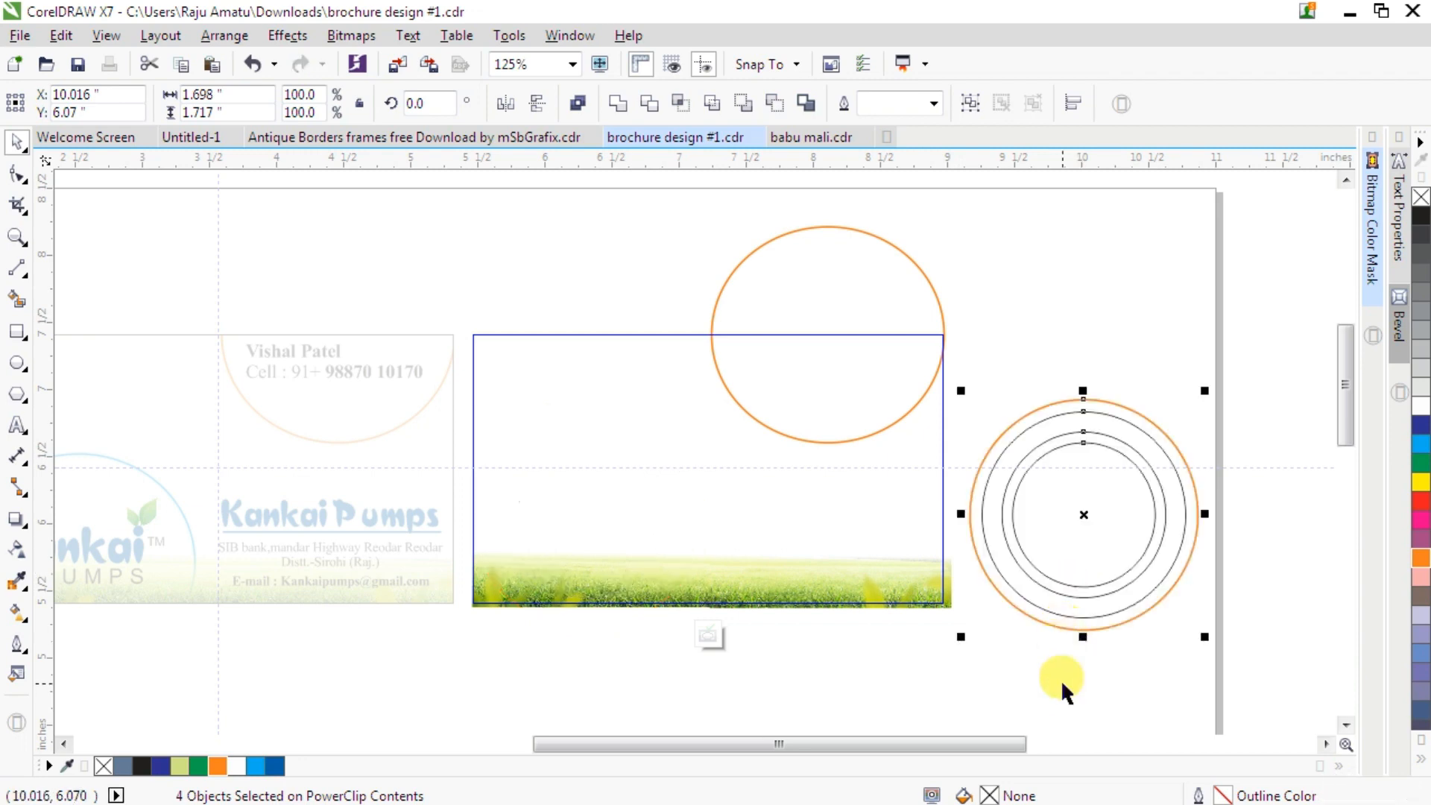
- Use Smart Fill to create a filled ring between two of the grey circles
left_click(1017, 663)
left_click(17, 299)
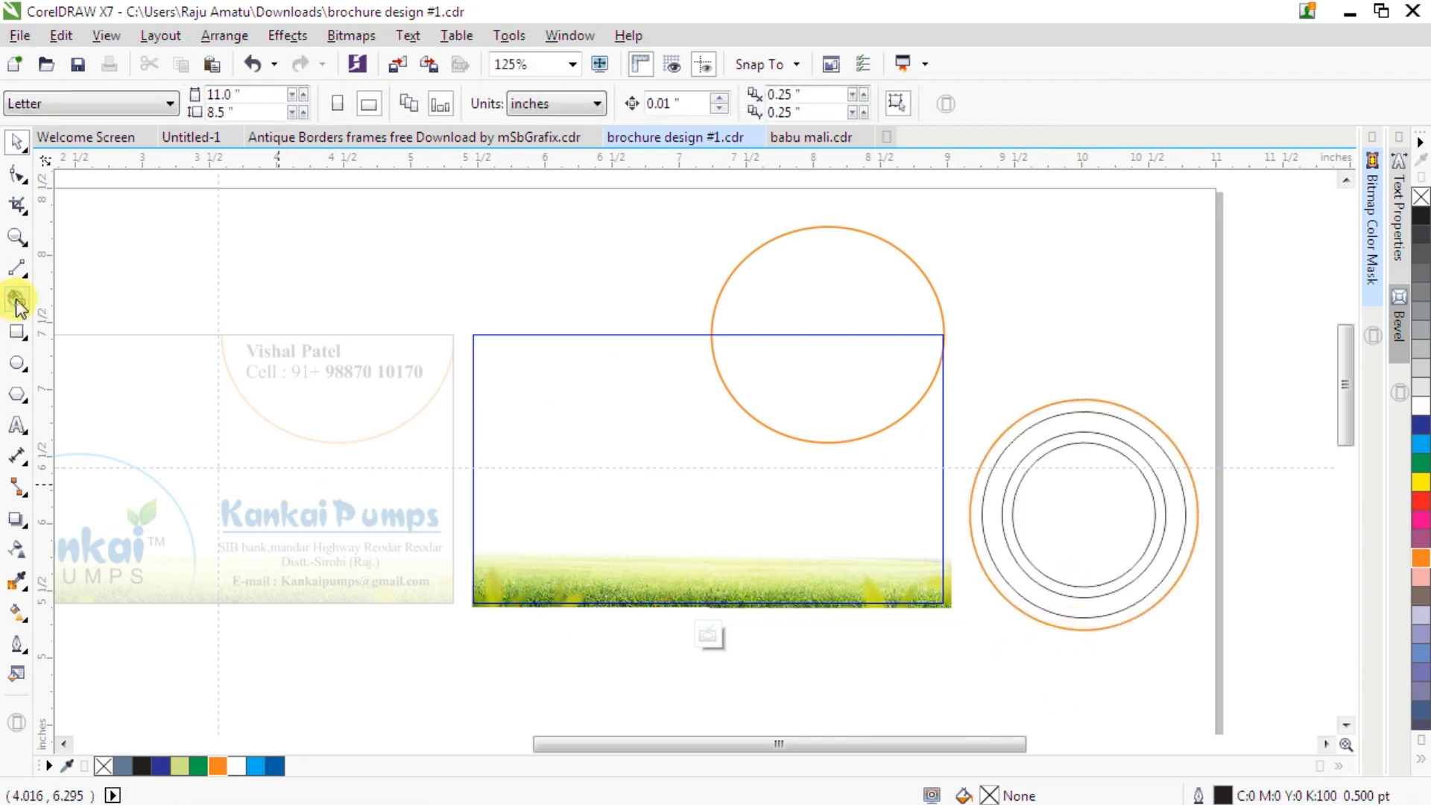
left_click(1057, 425)
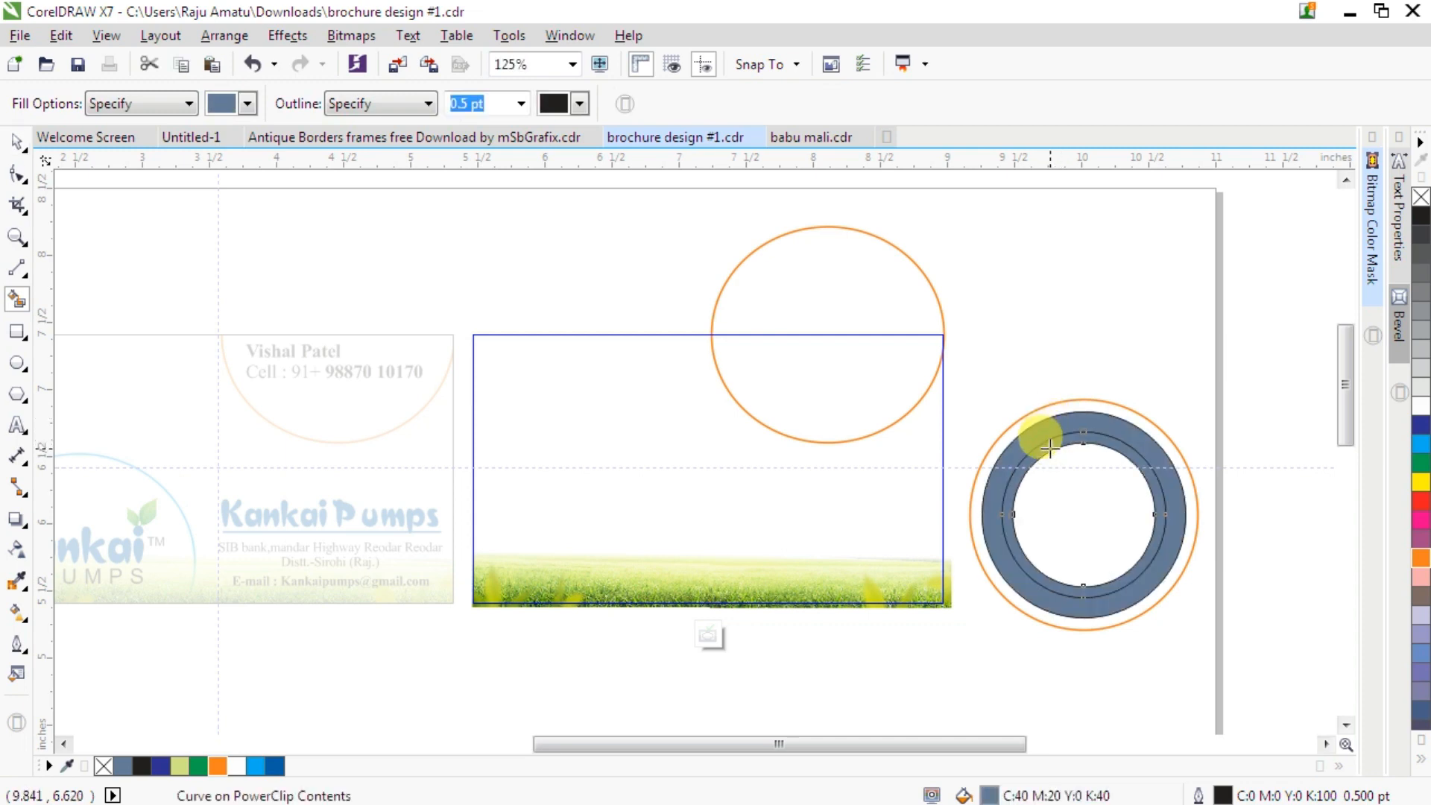
left_click(16, 139)
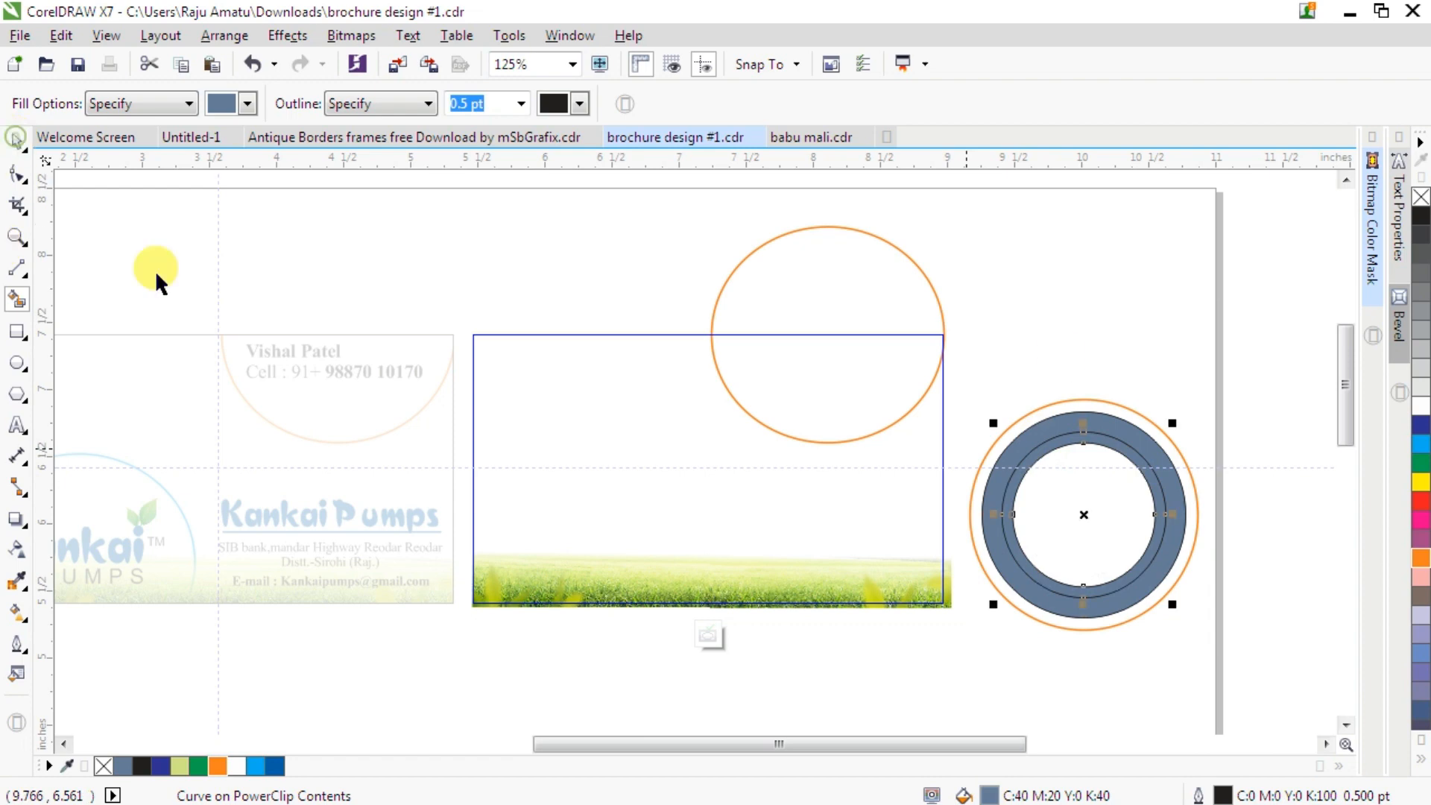
left_click(1122, 356)
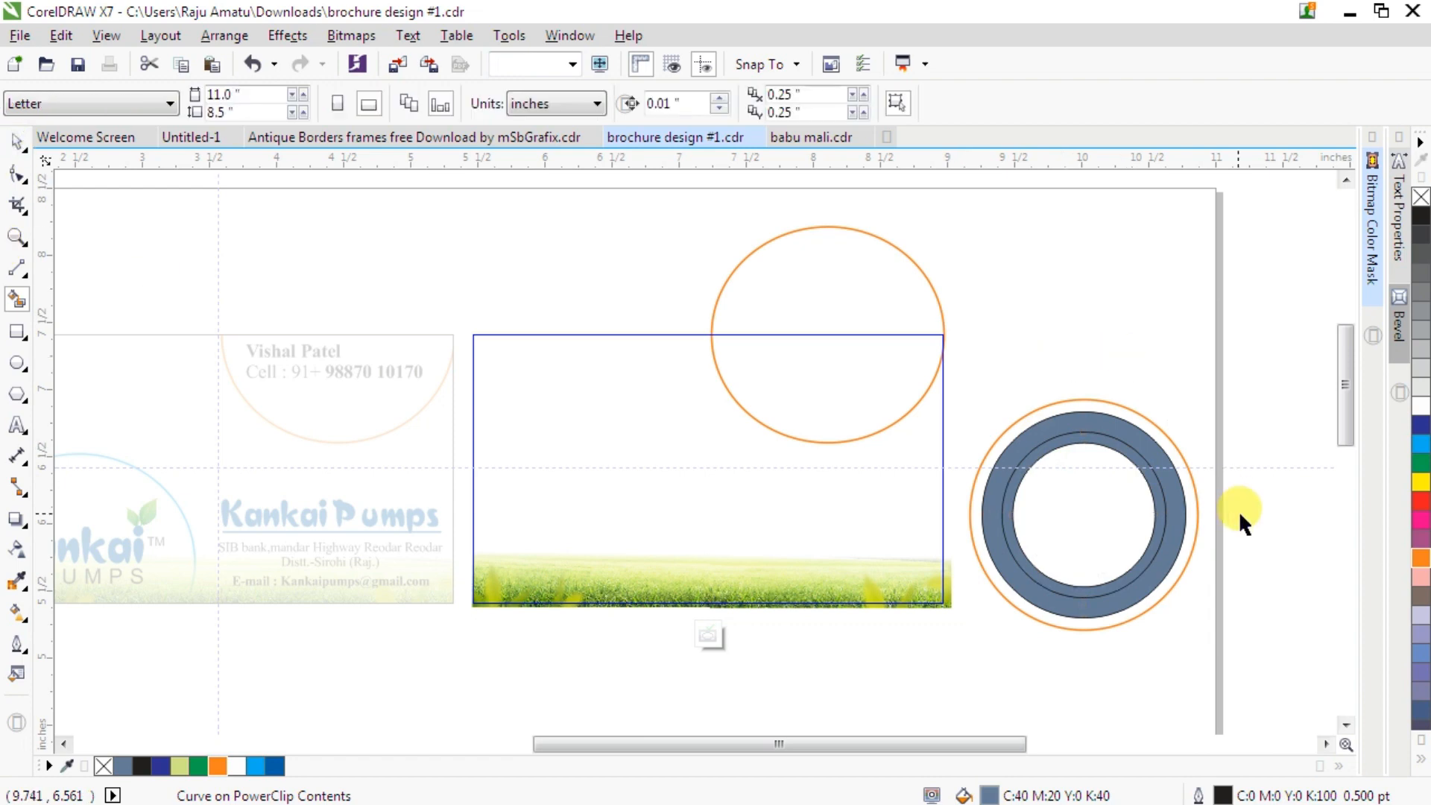
- Move the filled ring to the right, away from the circles
scroll(1239, 511, "up", 2)
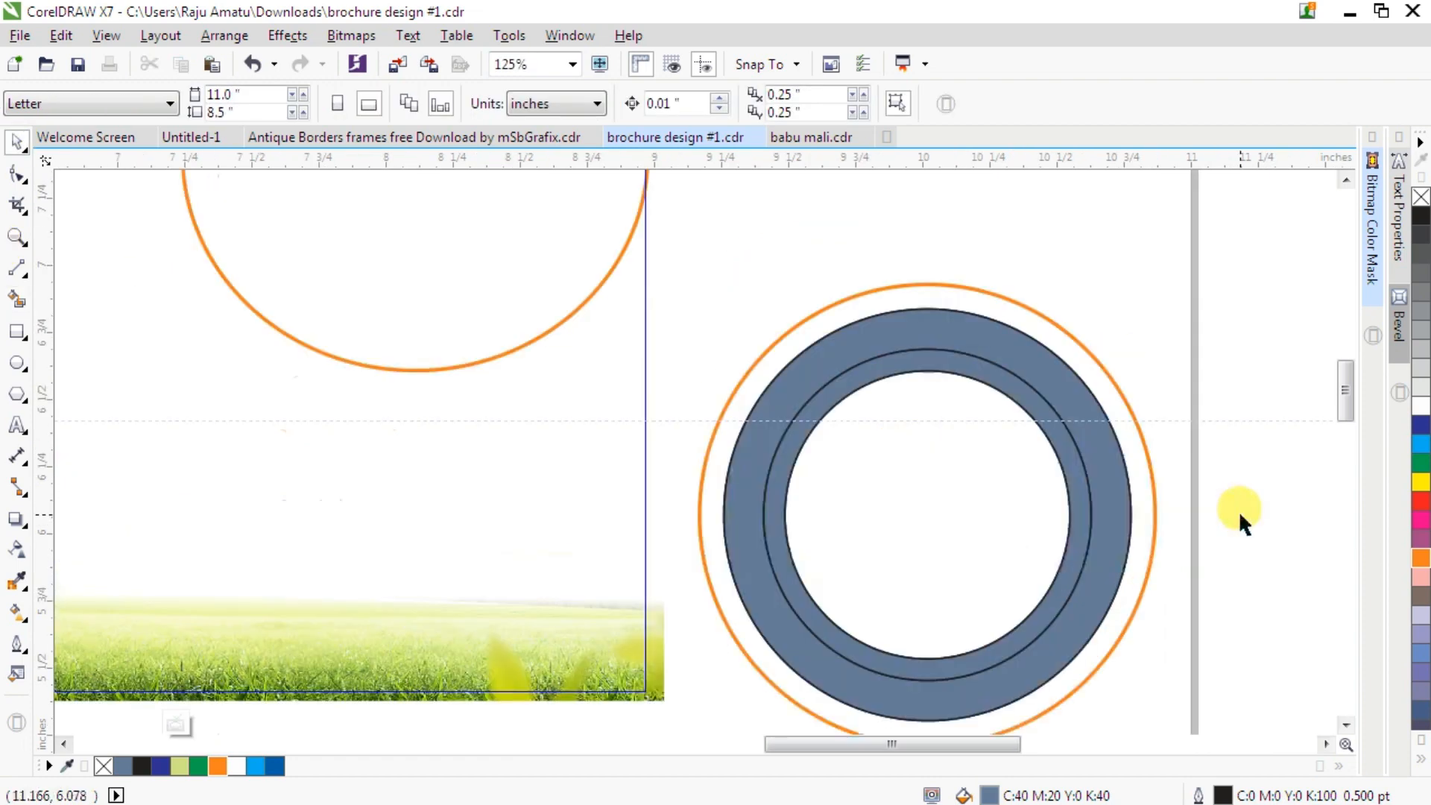
left_click(905, 351)
left_click_drag(905, 348, 1198, 281)
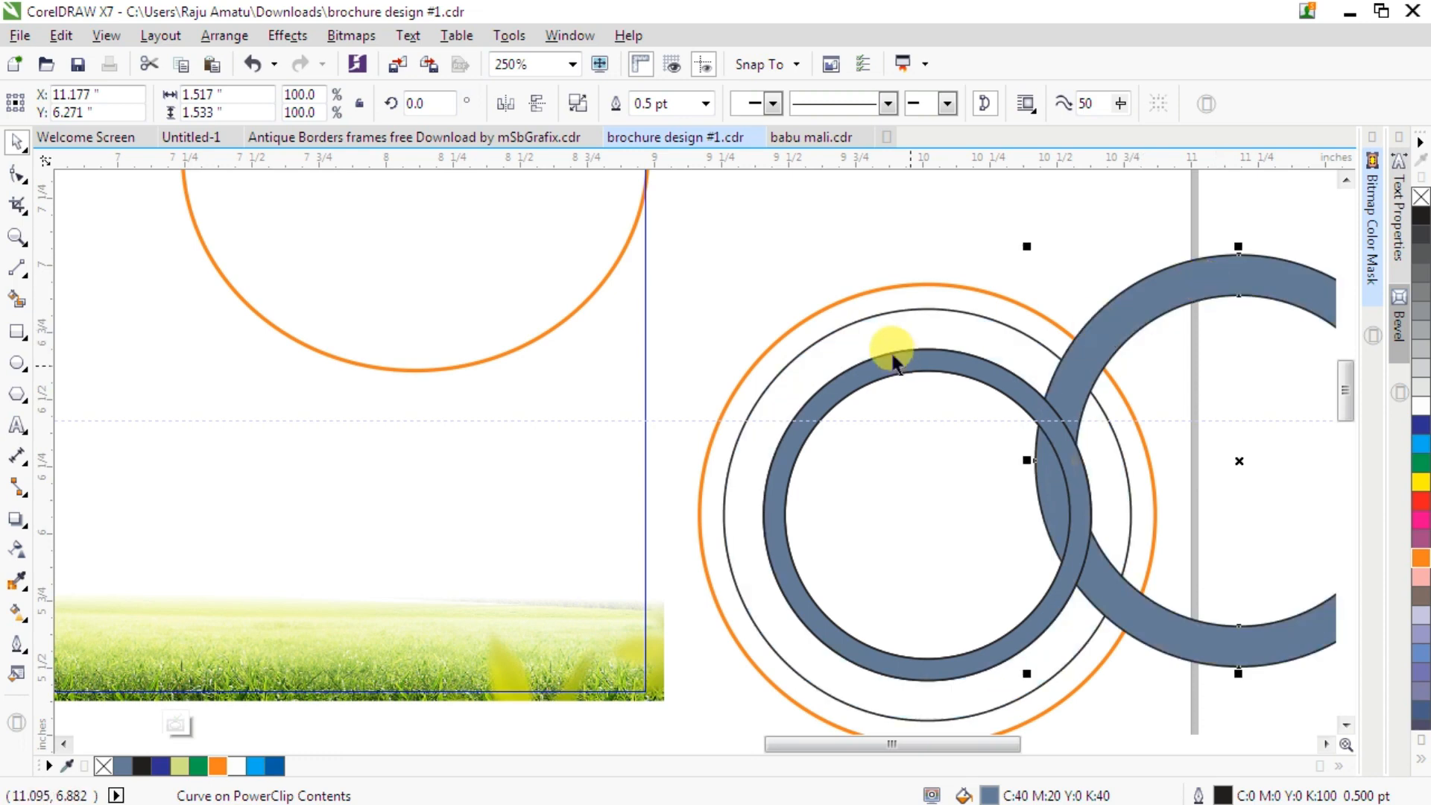
- Delete the grey circle just inside the orange circle
left_click(877, 316)
left_click(878, 316)
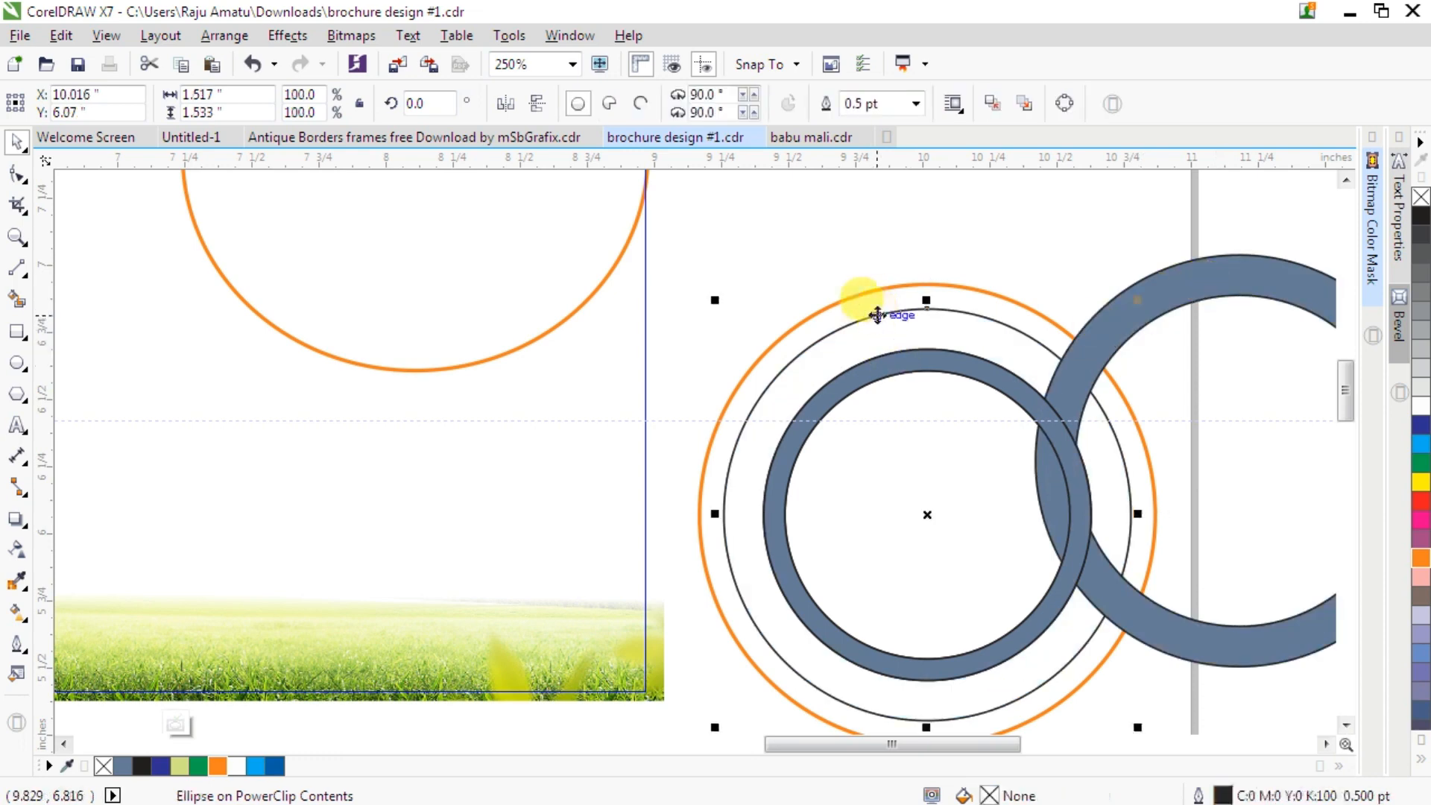
key("Delete")
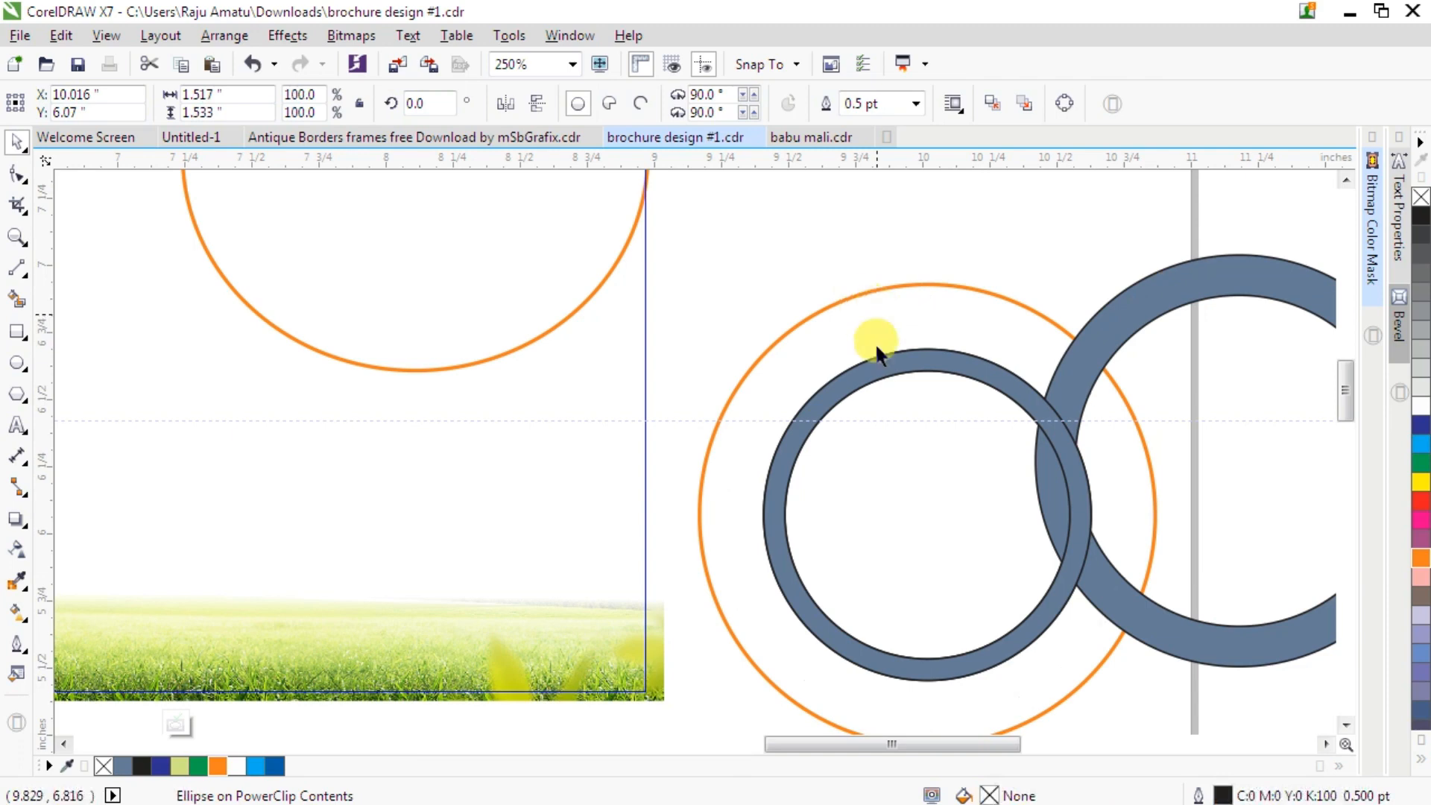
- Move the smaller filled ring left onto the card's right edge
left_click(870, 375)
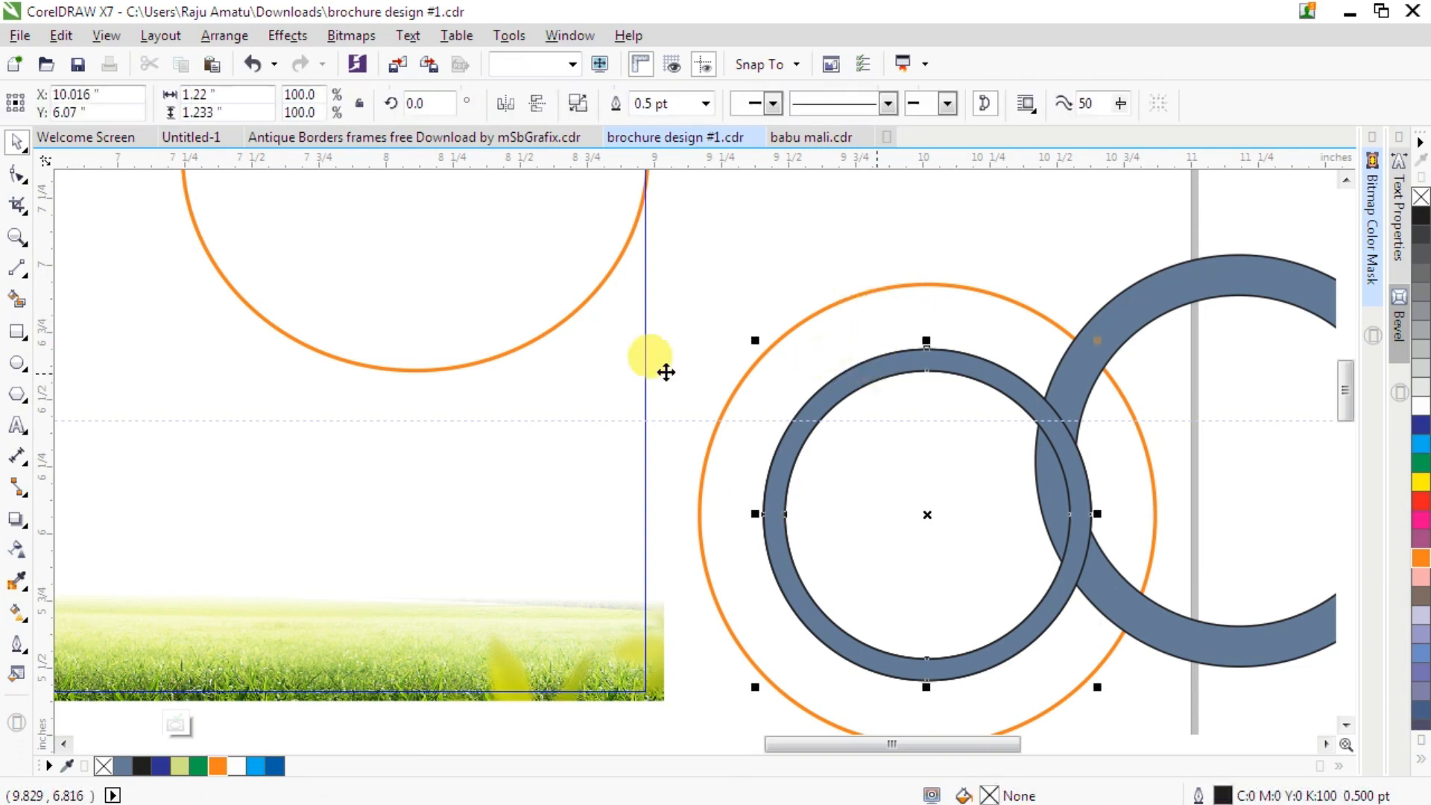
left_click_drag(609, 366, 607, 367)
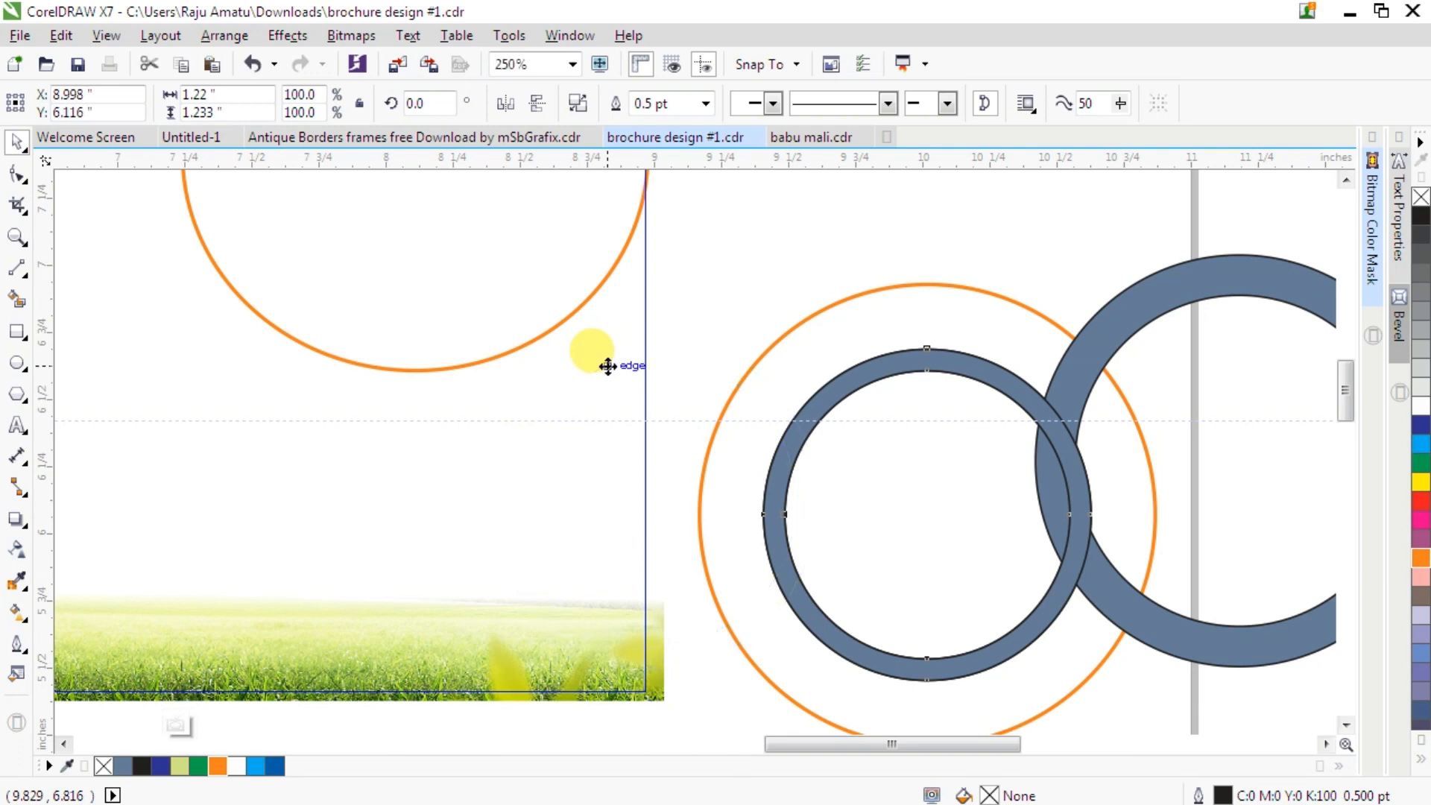
- Delete the next grey circle inside the orange circle
left_click(883, 347)
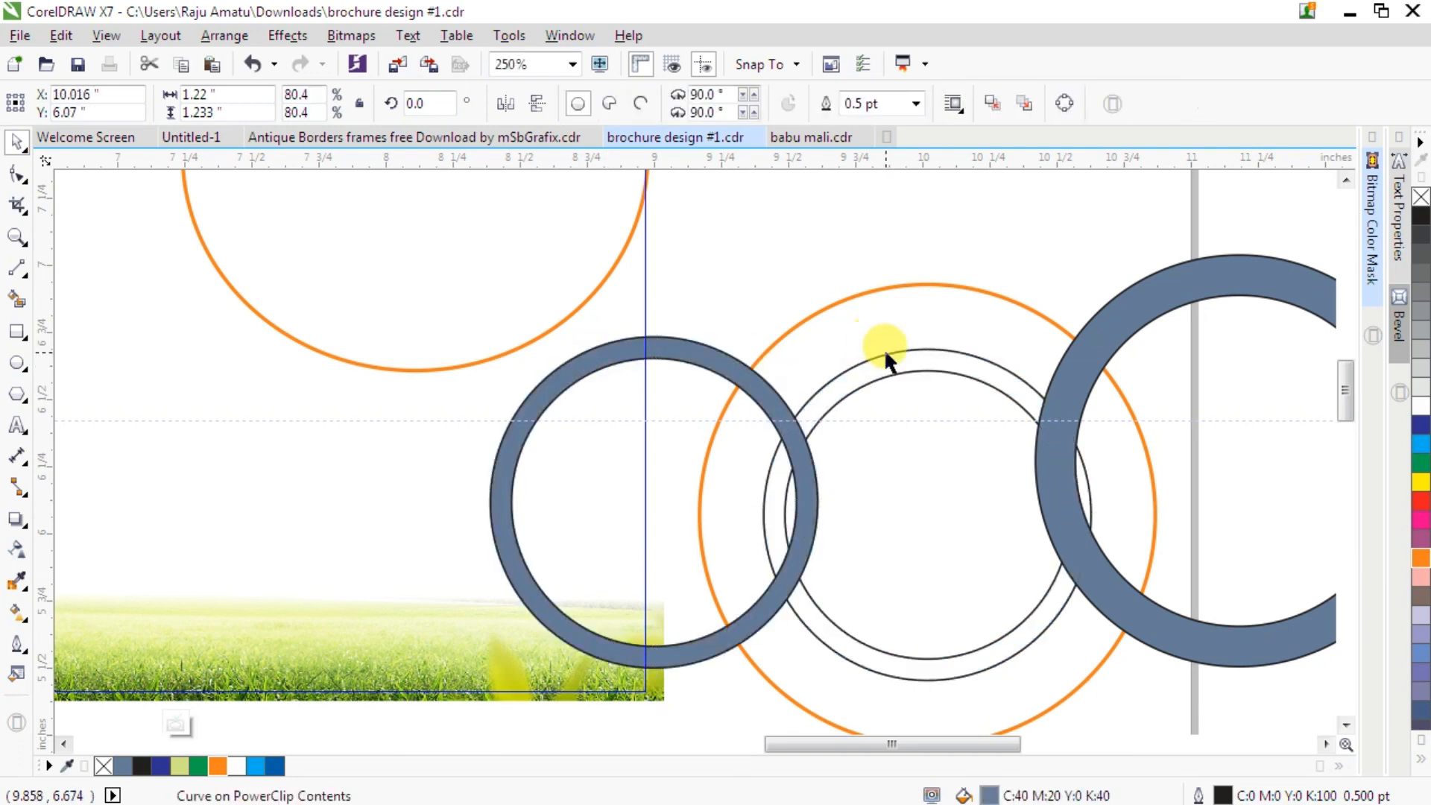
key("Delete")
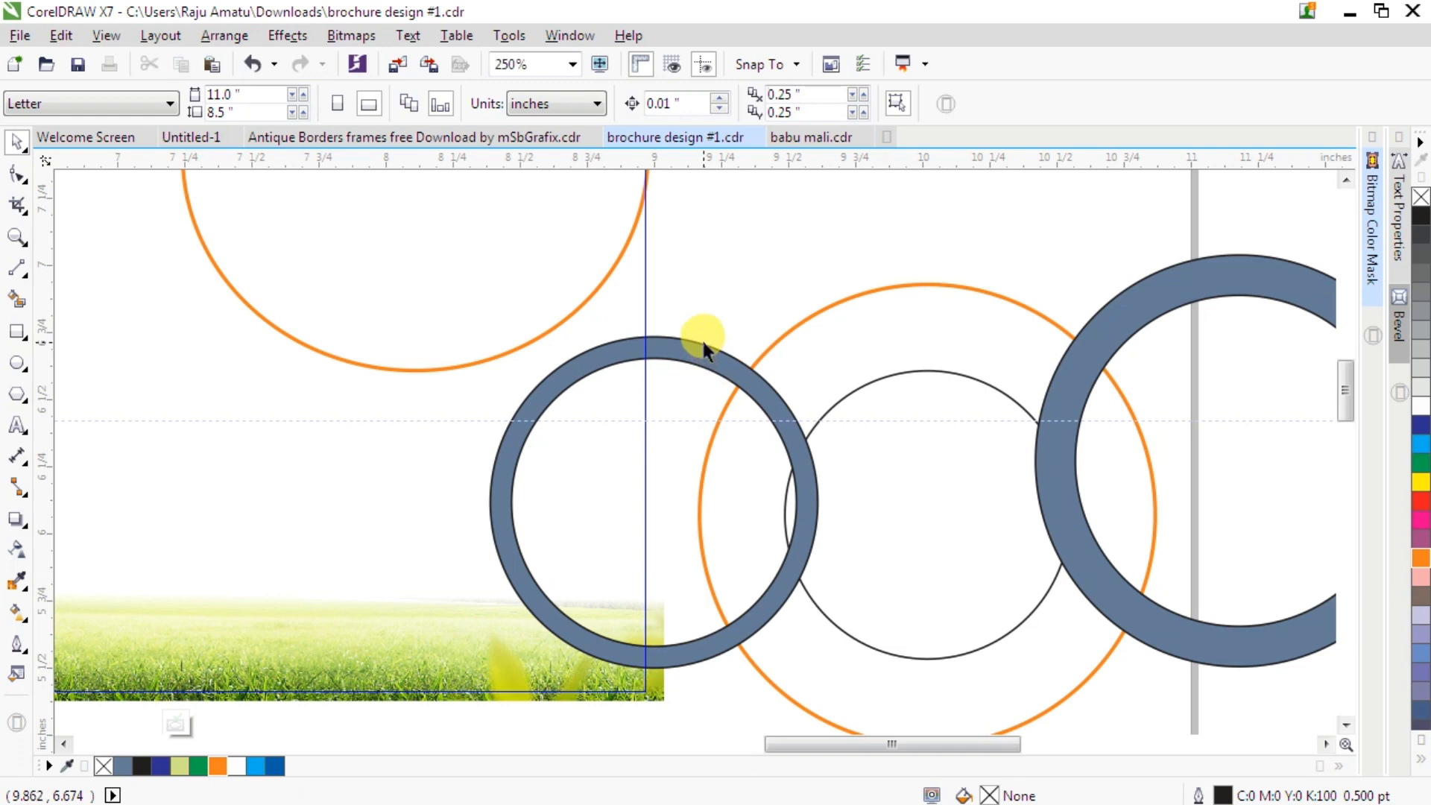
- Remove the outlines from both filled rings
left_click(700, 341)
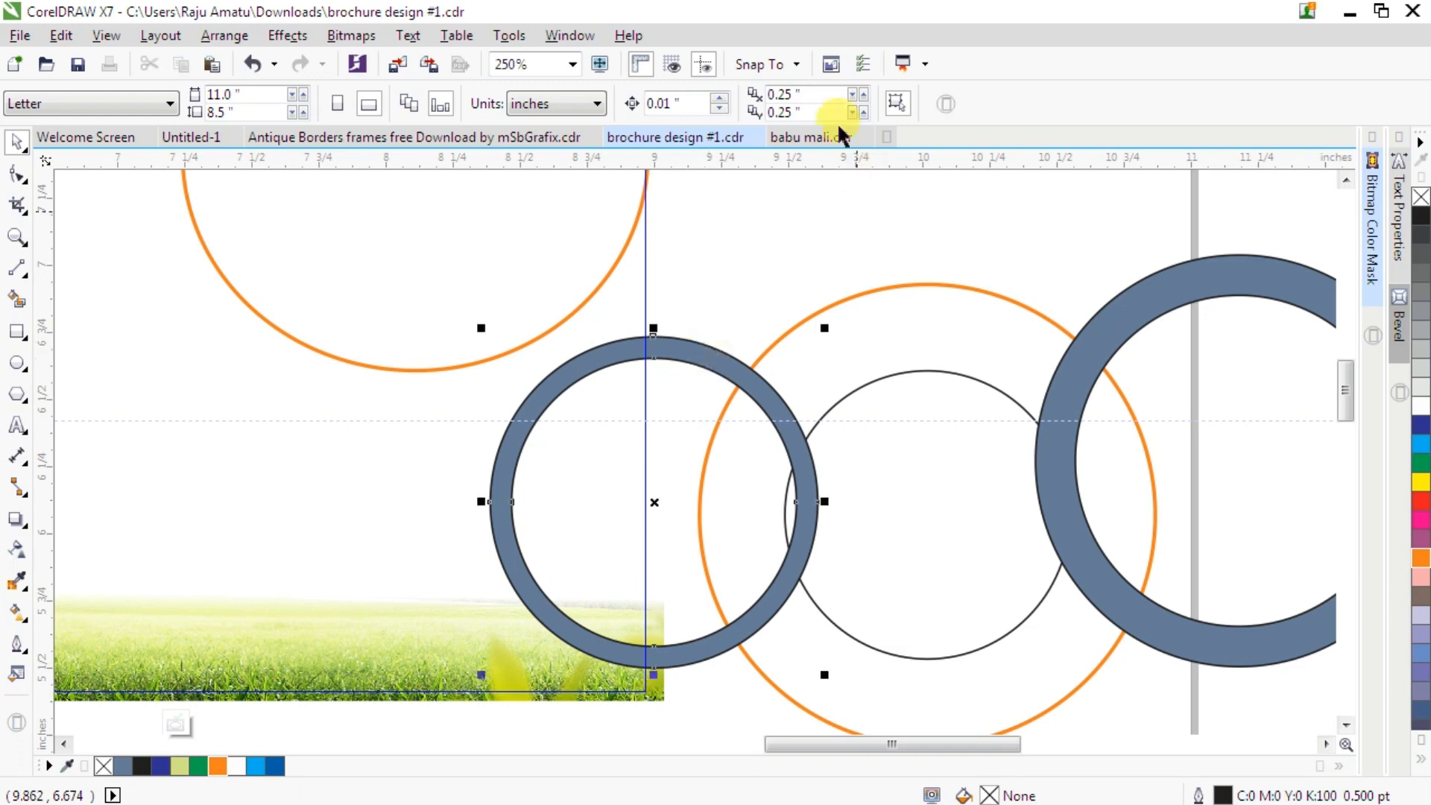
left_click(705, 105)
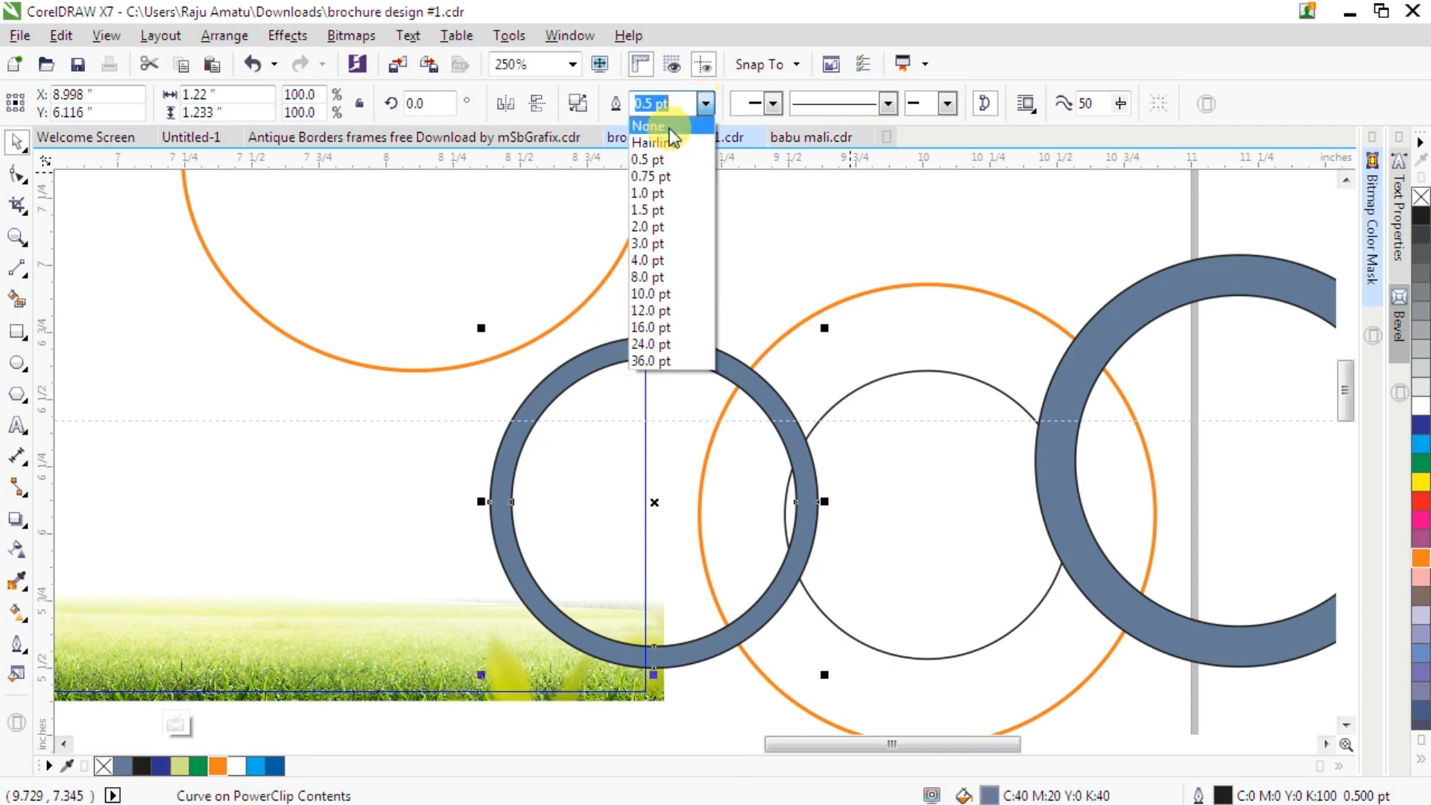
left_click(669, 125)
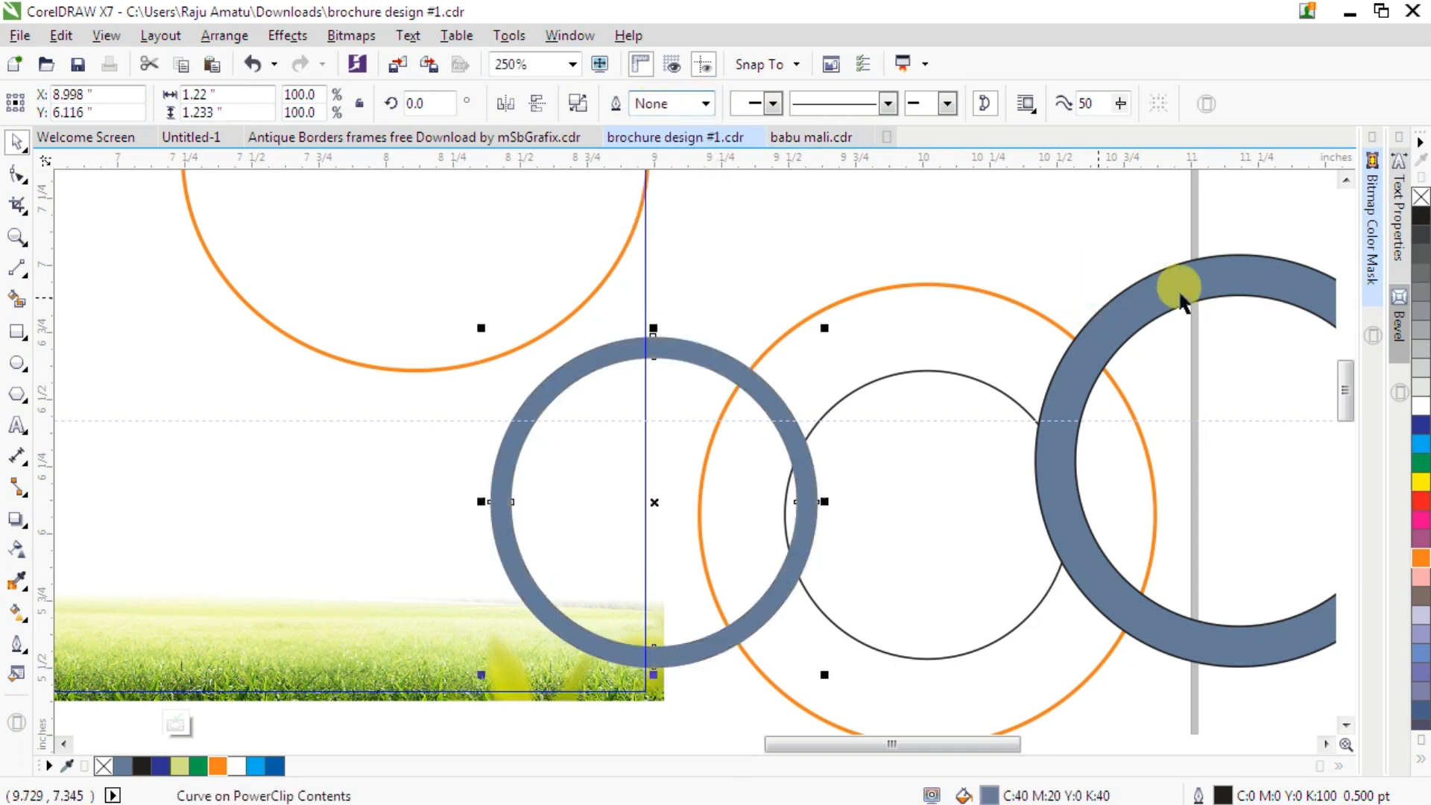
left_click(1160, 271)
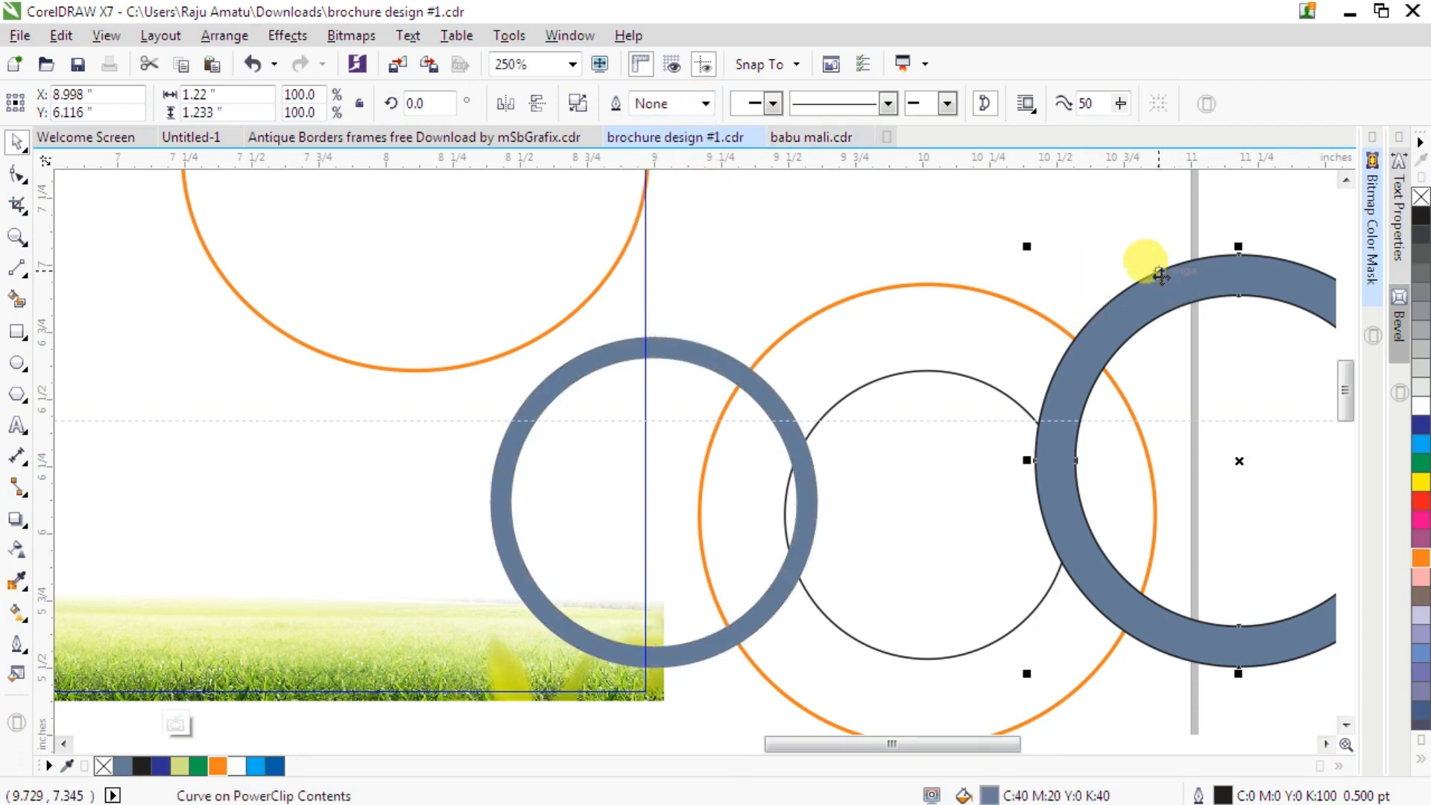
left_click(705, 106)
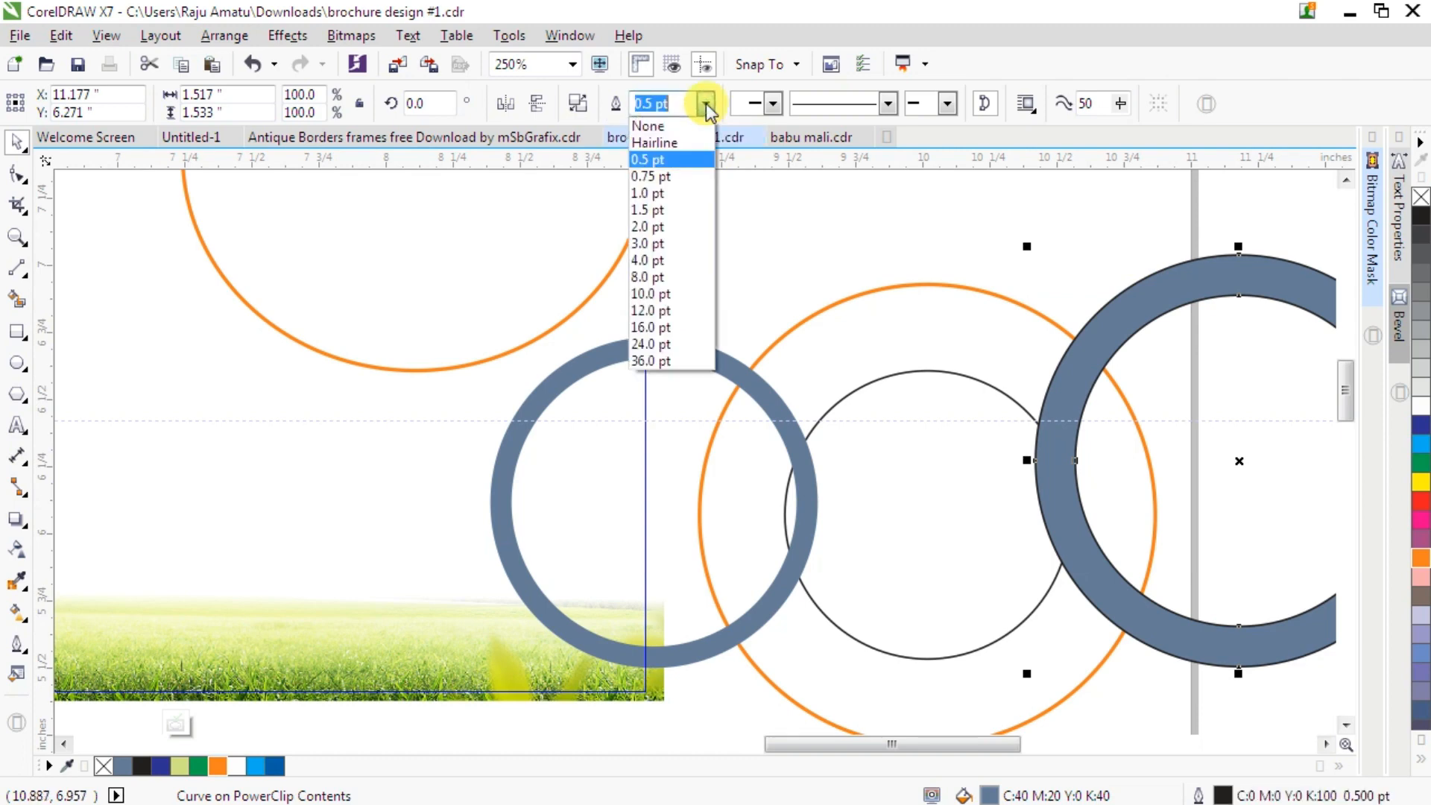
left_click(674, 126)
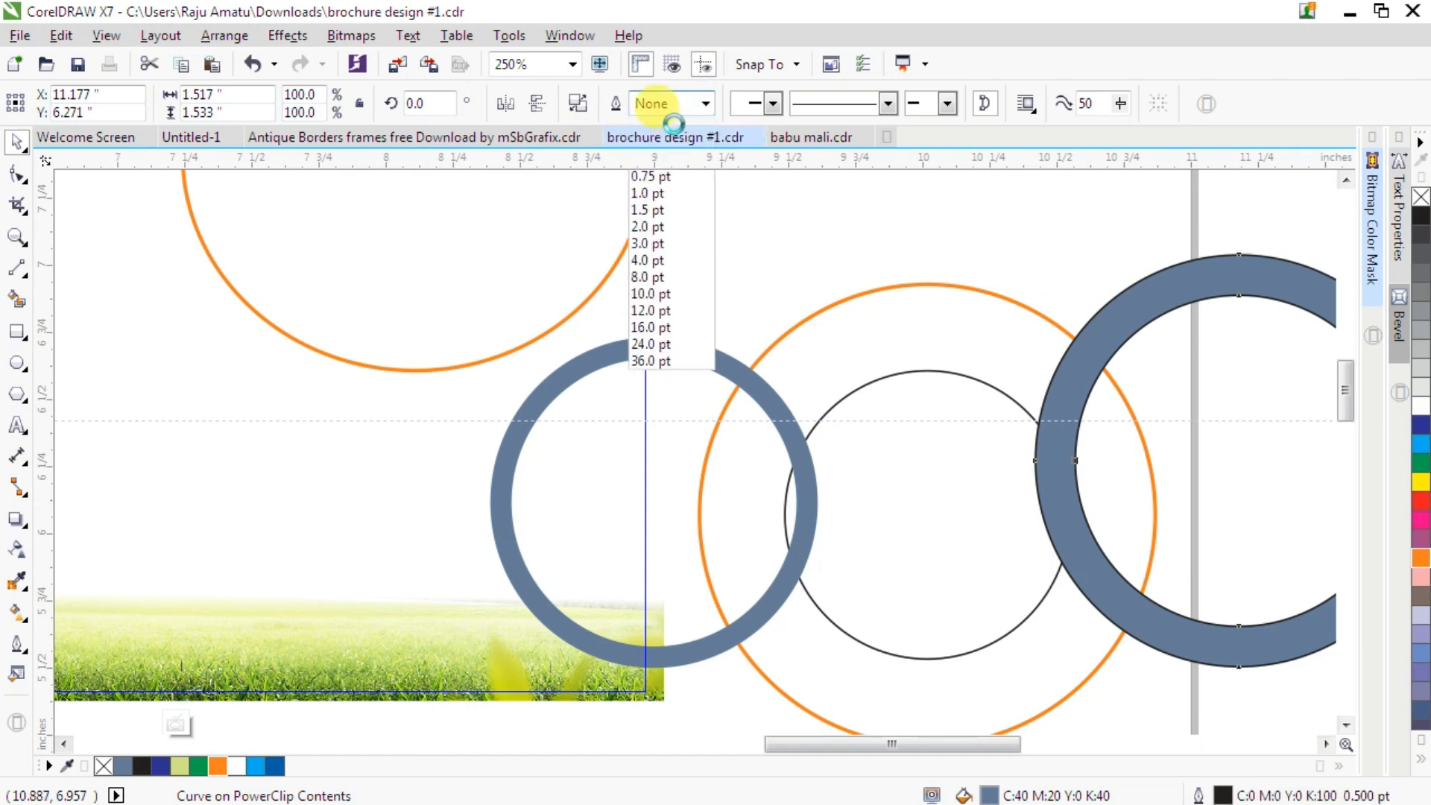
- Delete the remaining grey circle inside the orange circle
left_click(942, 366)
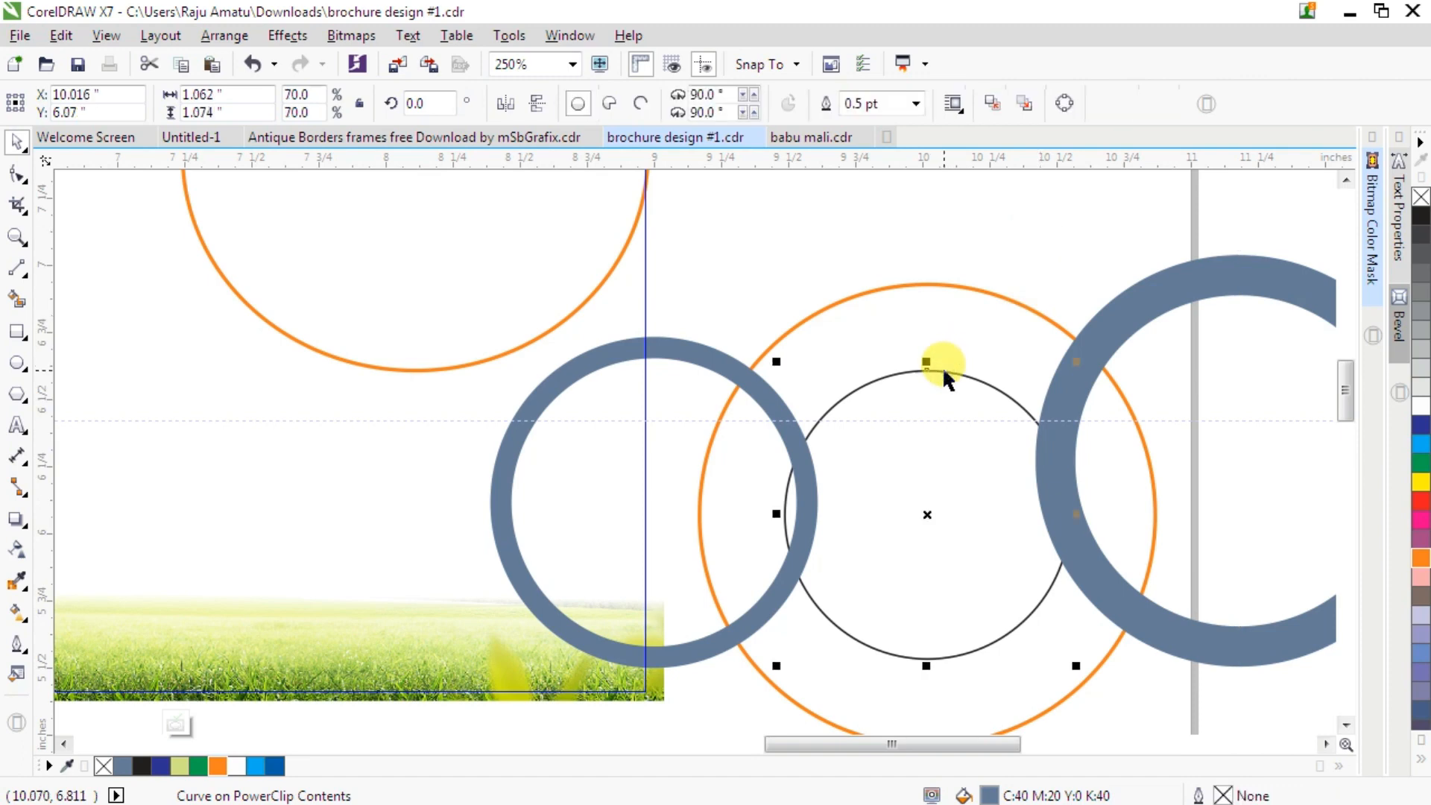
key("Delete")
- Move the larger filled ring left over the upper part of the orange circle
left_click(1152, 311)
left_click_drag(1151, 285, 931, 290)
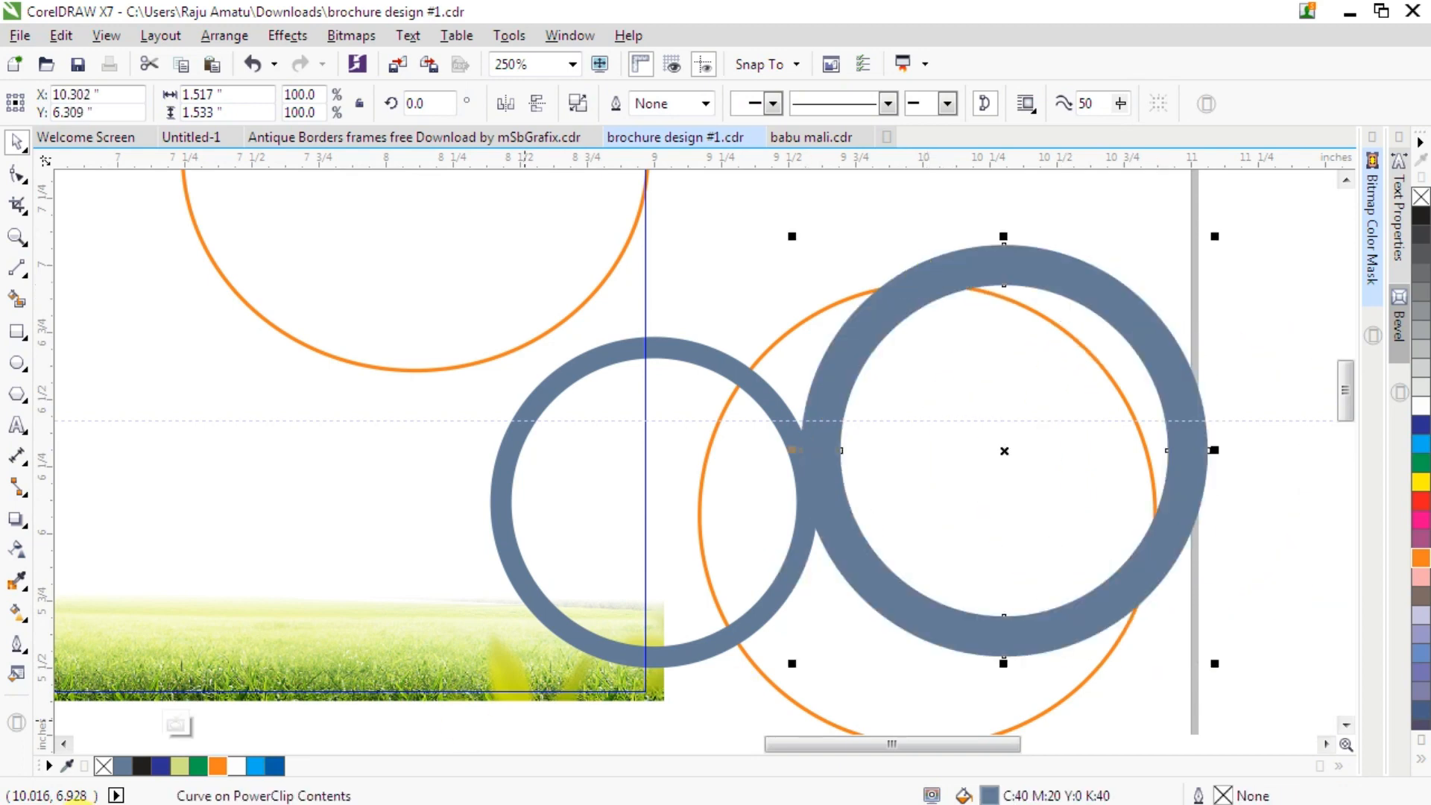
- Fill both rings with Moon Green
left_click_drag(186, 760, 857, 374)
left_click(631, 359)
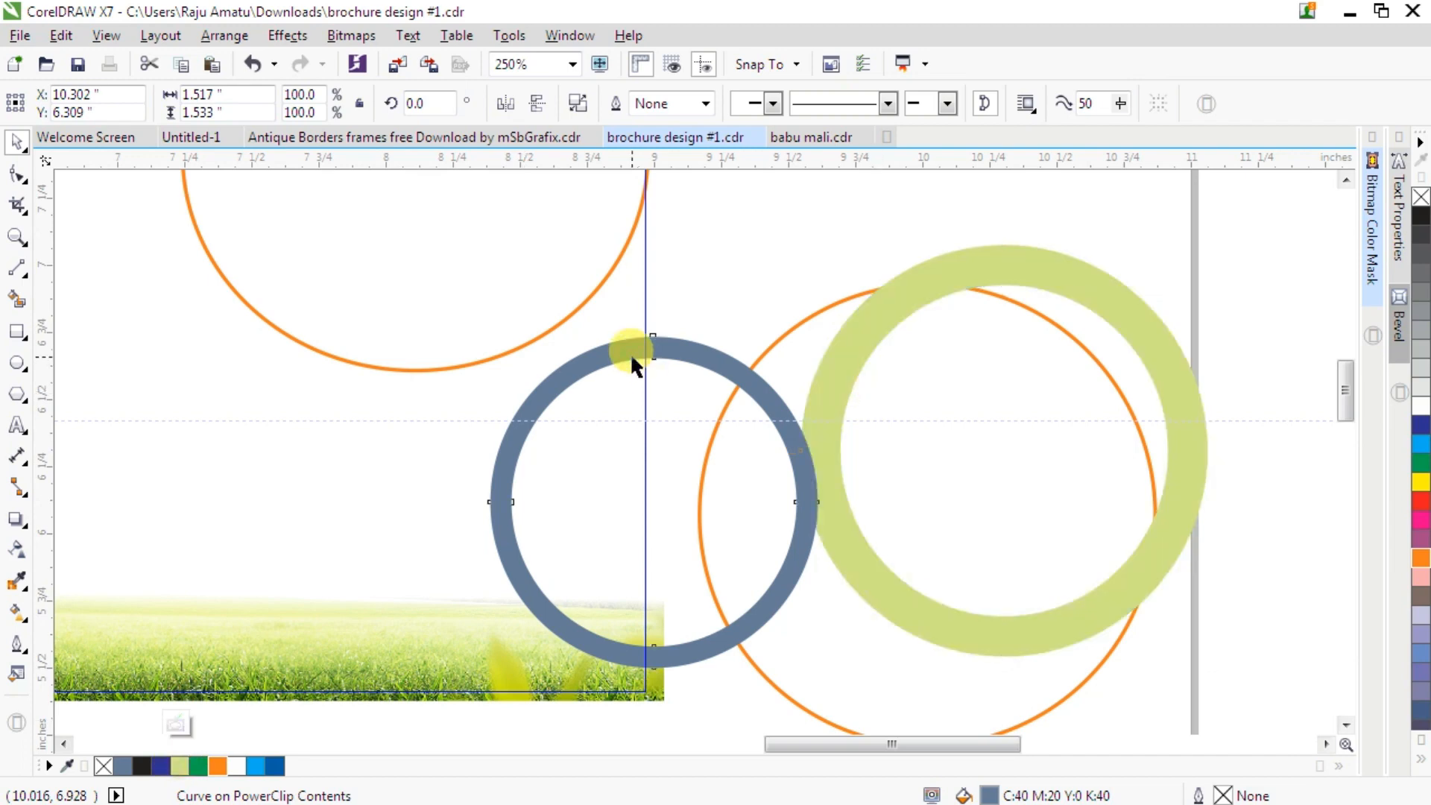
left_click(176, 768)
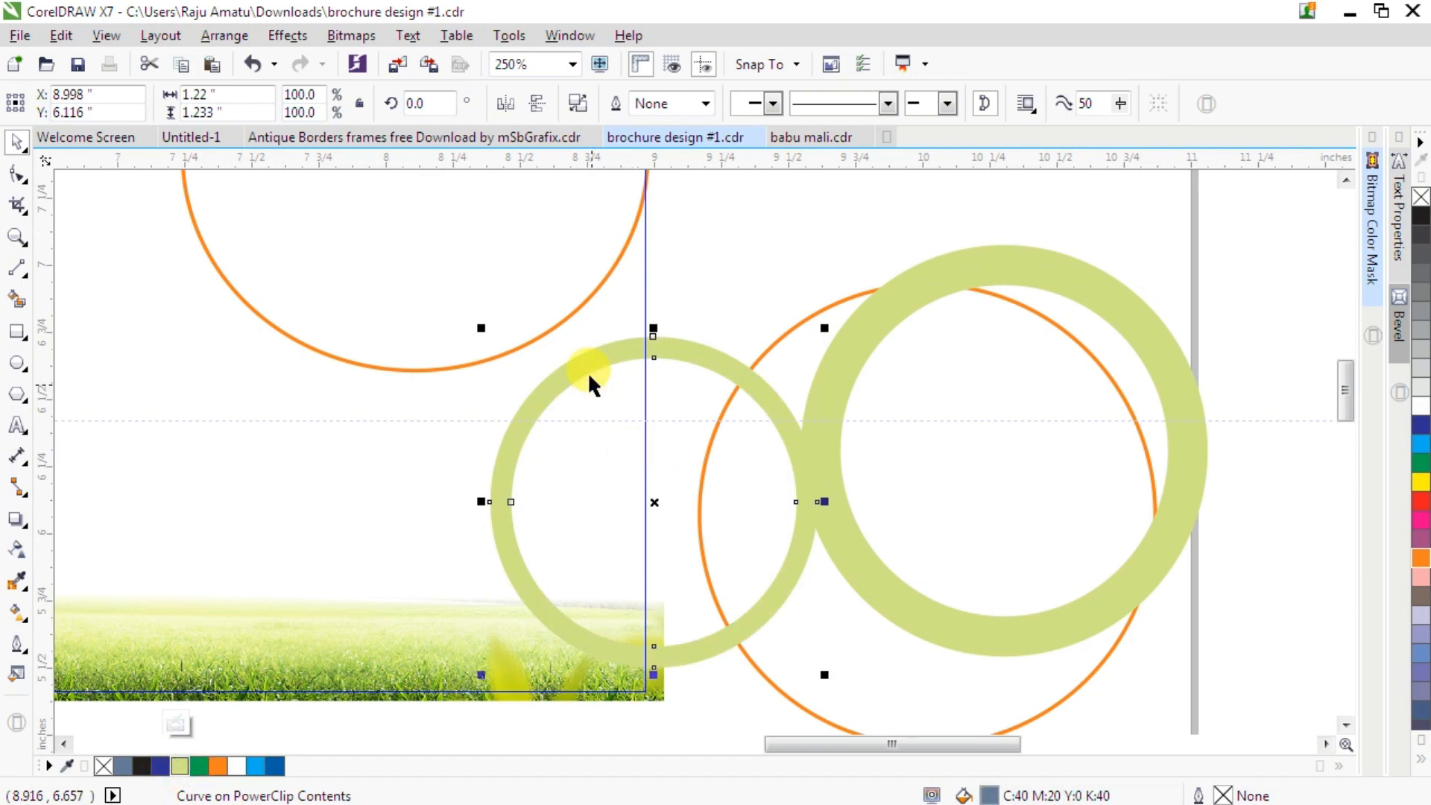
- Place the smaller ring inside the larger one, select both and align their centers
left_click(1005, 348)
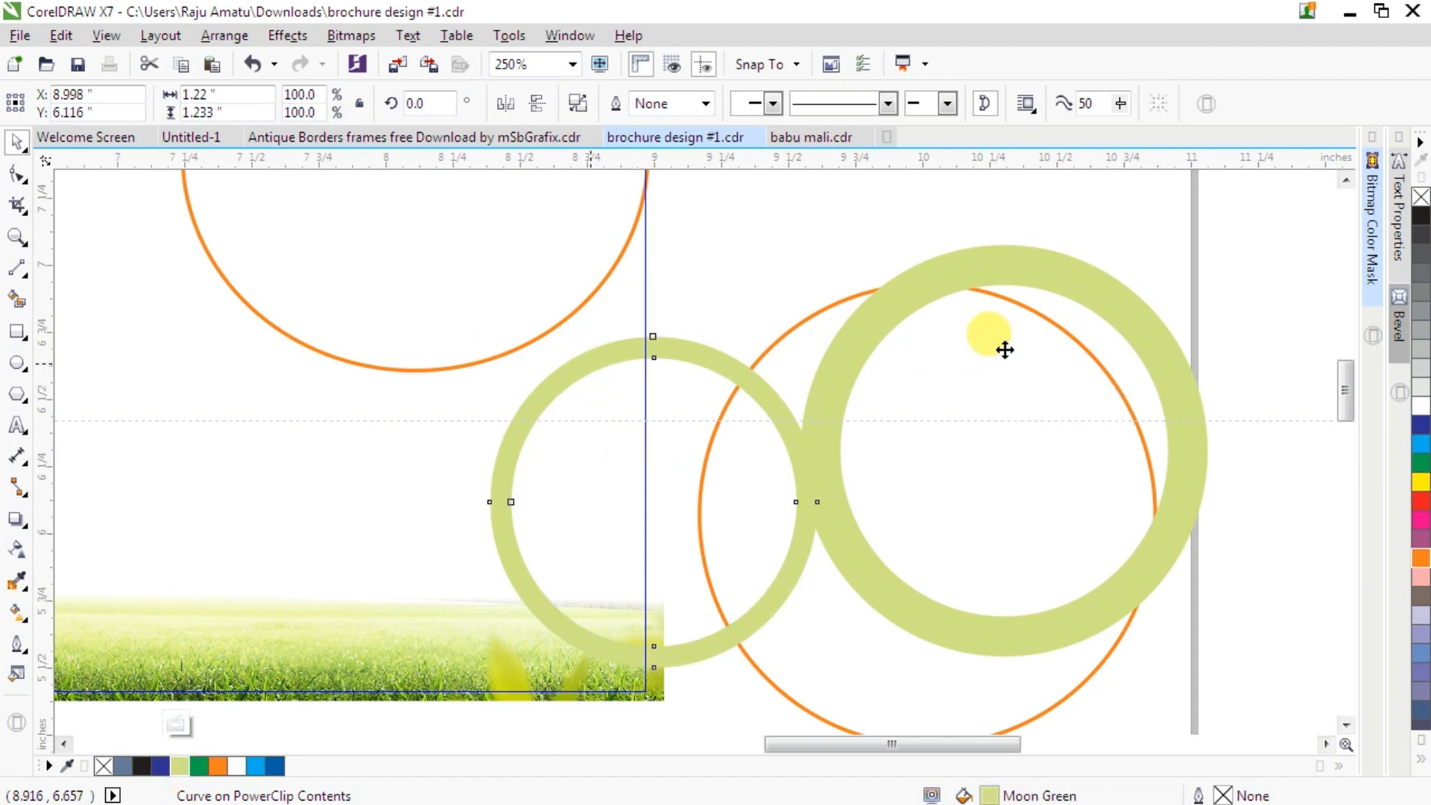
left_click_drag(1007, 350, 950, 329)
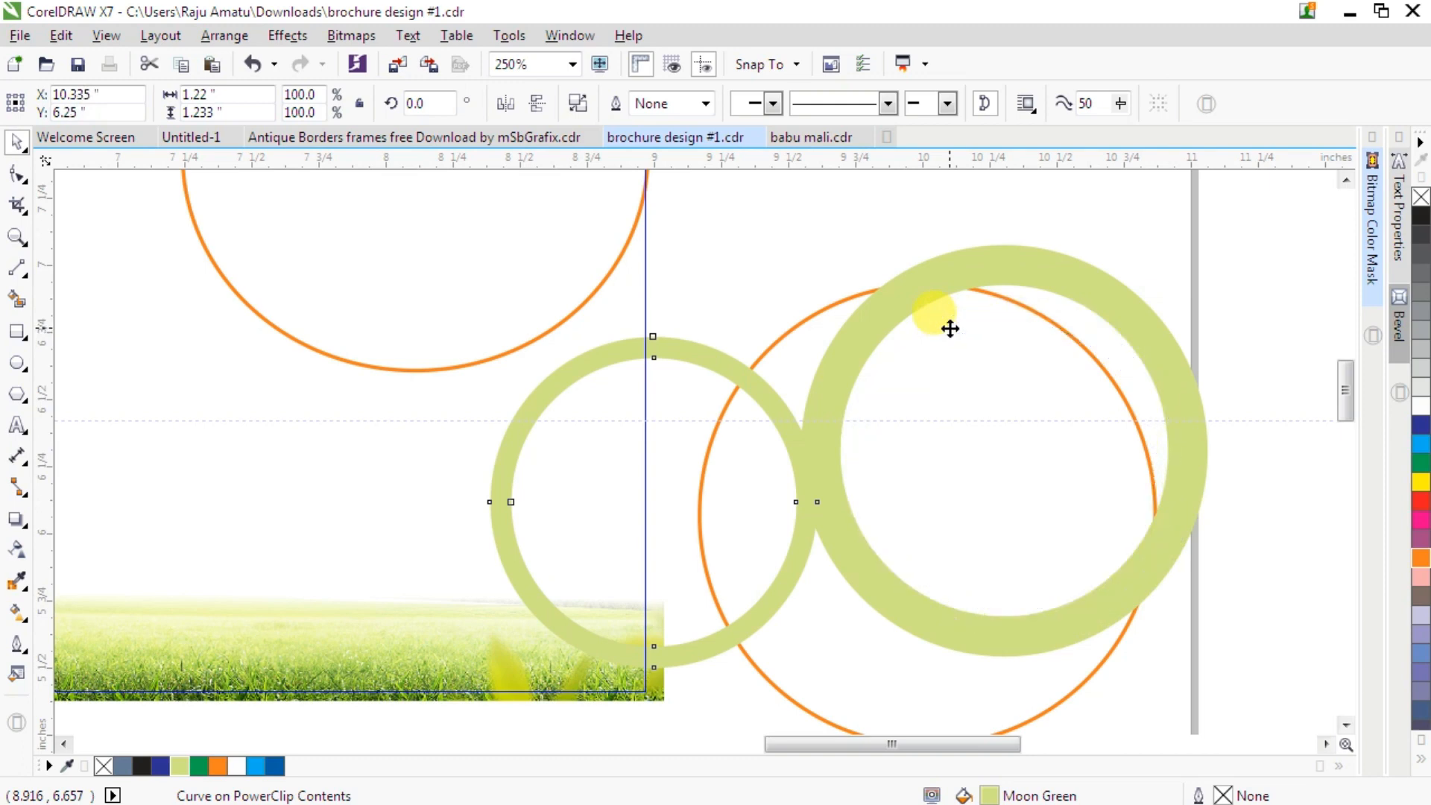
left_click(1265, 249)
left_click_drag(1279, 220, 741, 683)
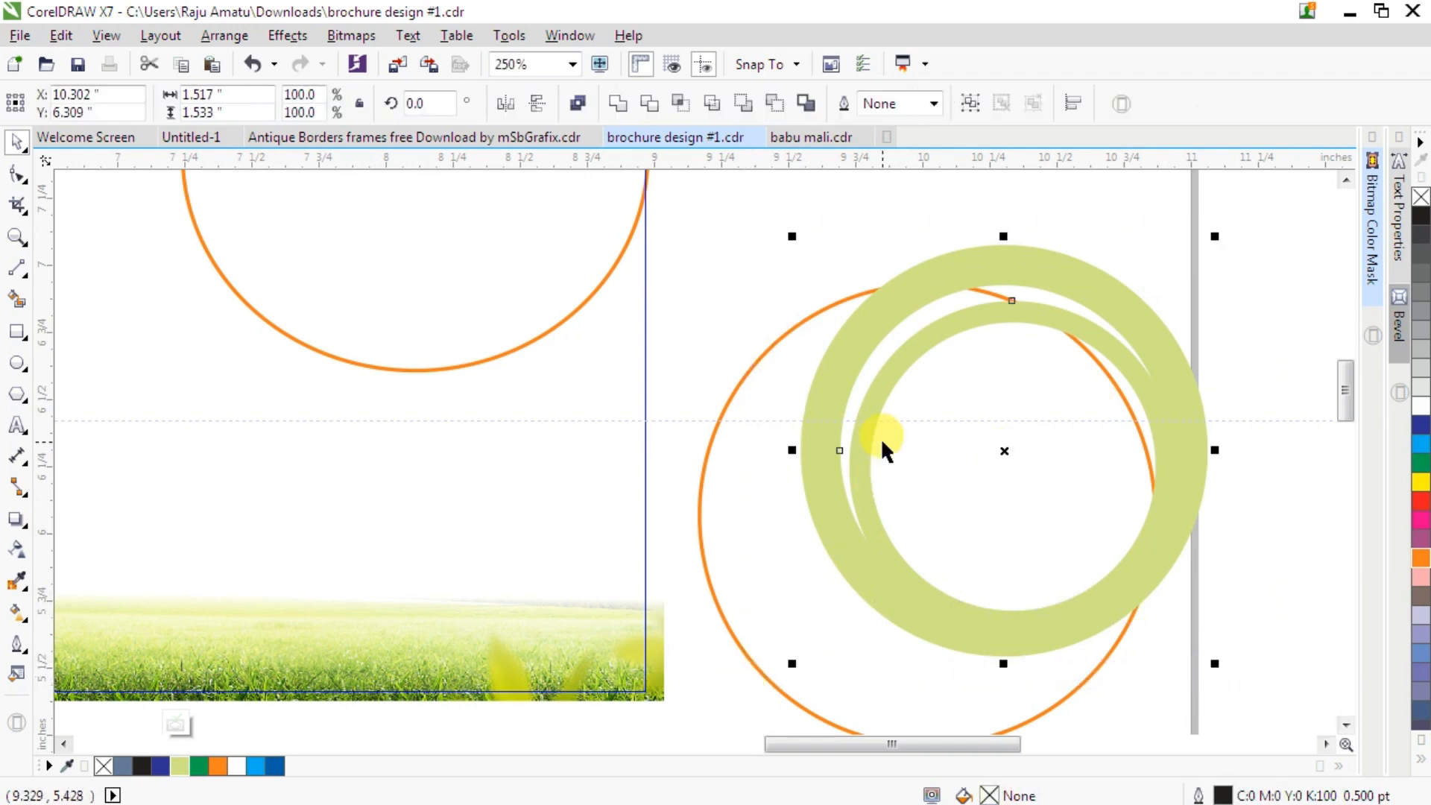
key("c")
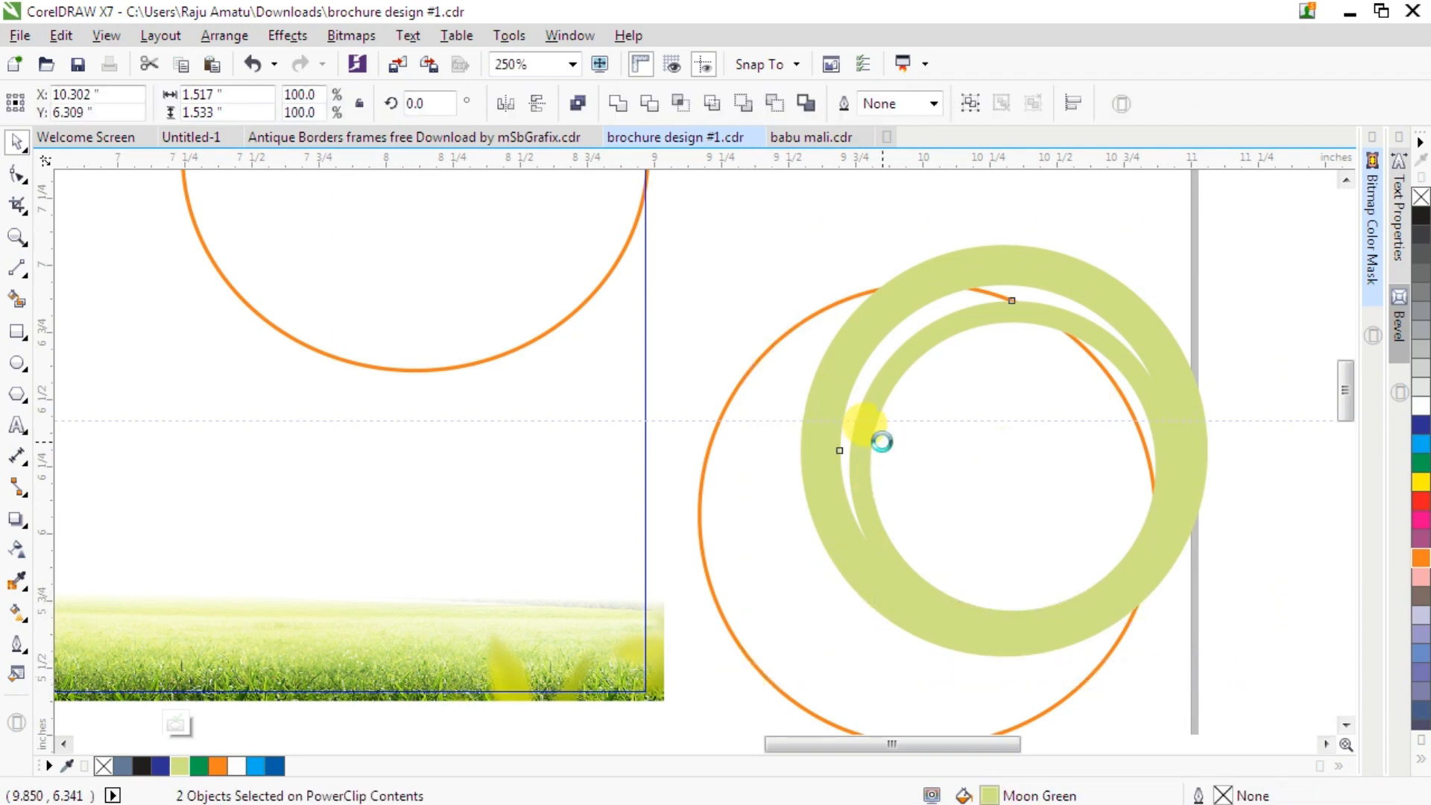
key("e")
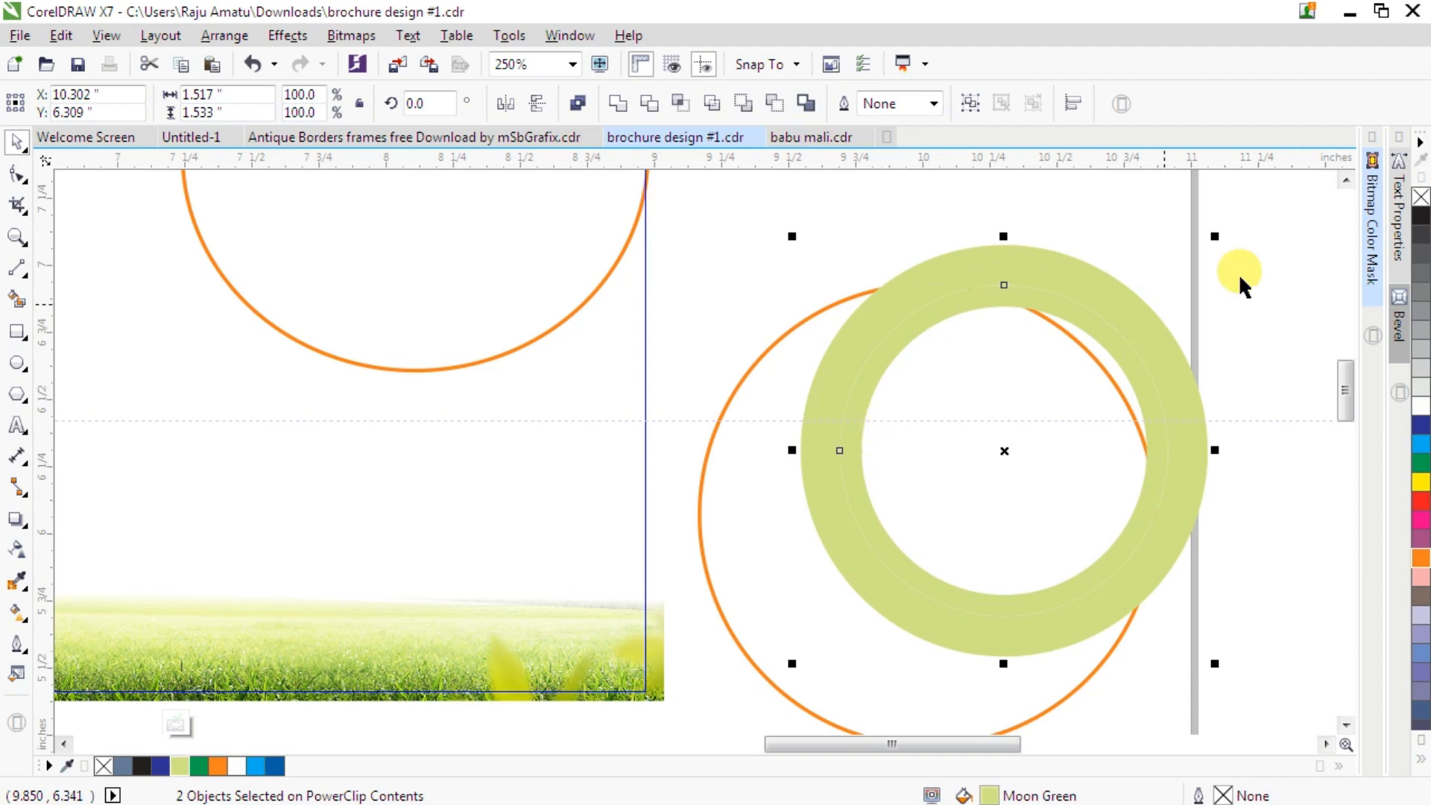
- Scale the inner ring down to about 93.1%
left_click(1036, 306)
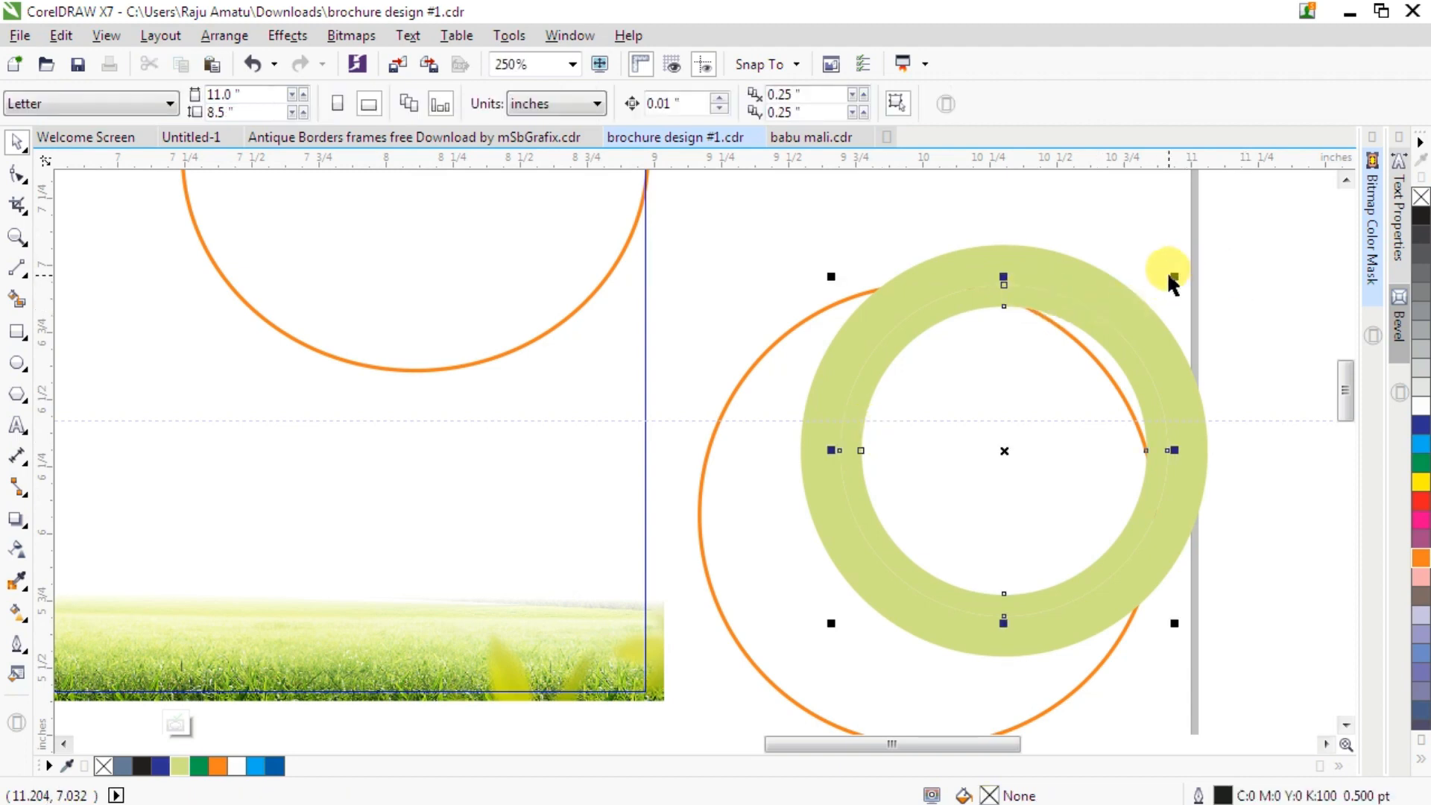
left_click_drag(1174, 278, 1162, 283)
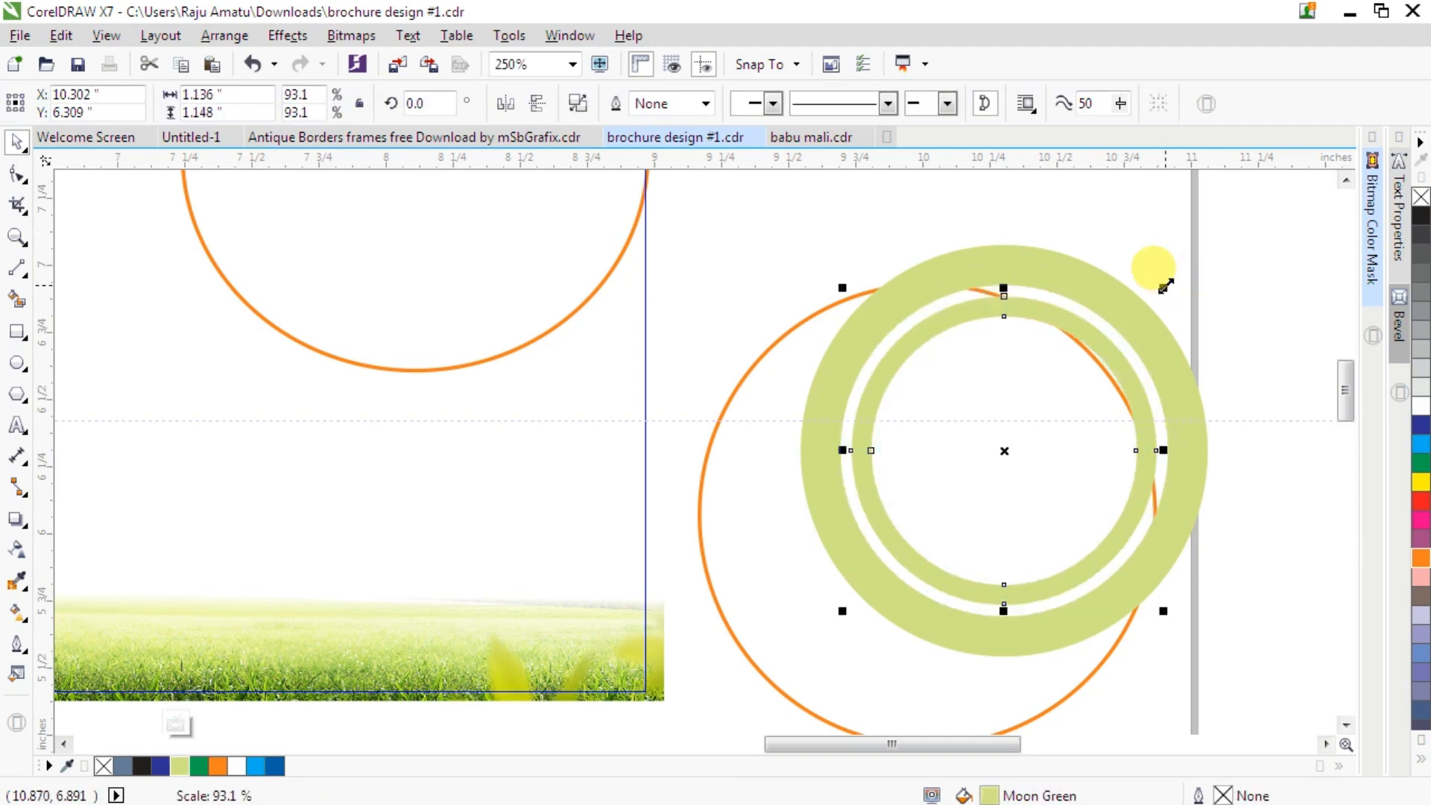
- Apply a top-to-bottom linear transparency to the outer green ring
left_click(1016, 264)
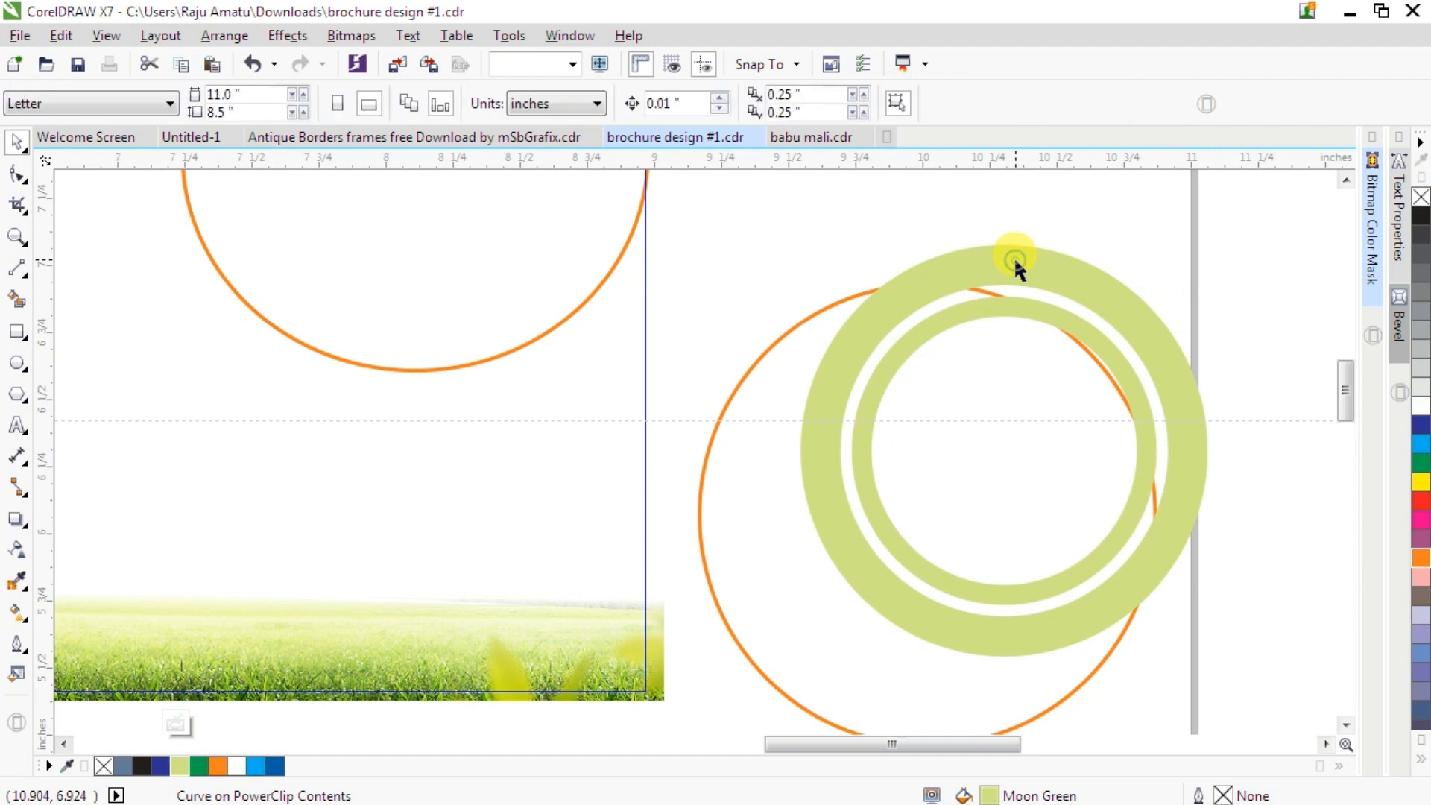
left_click(16, 549)
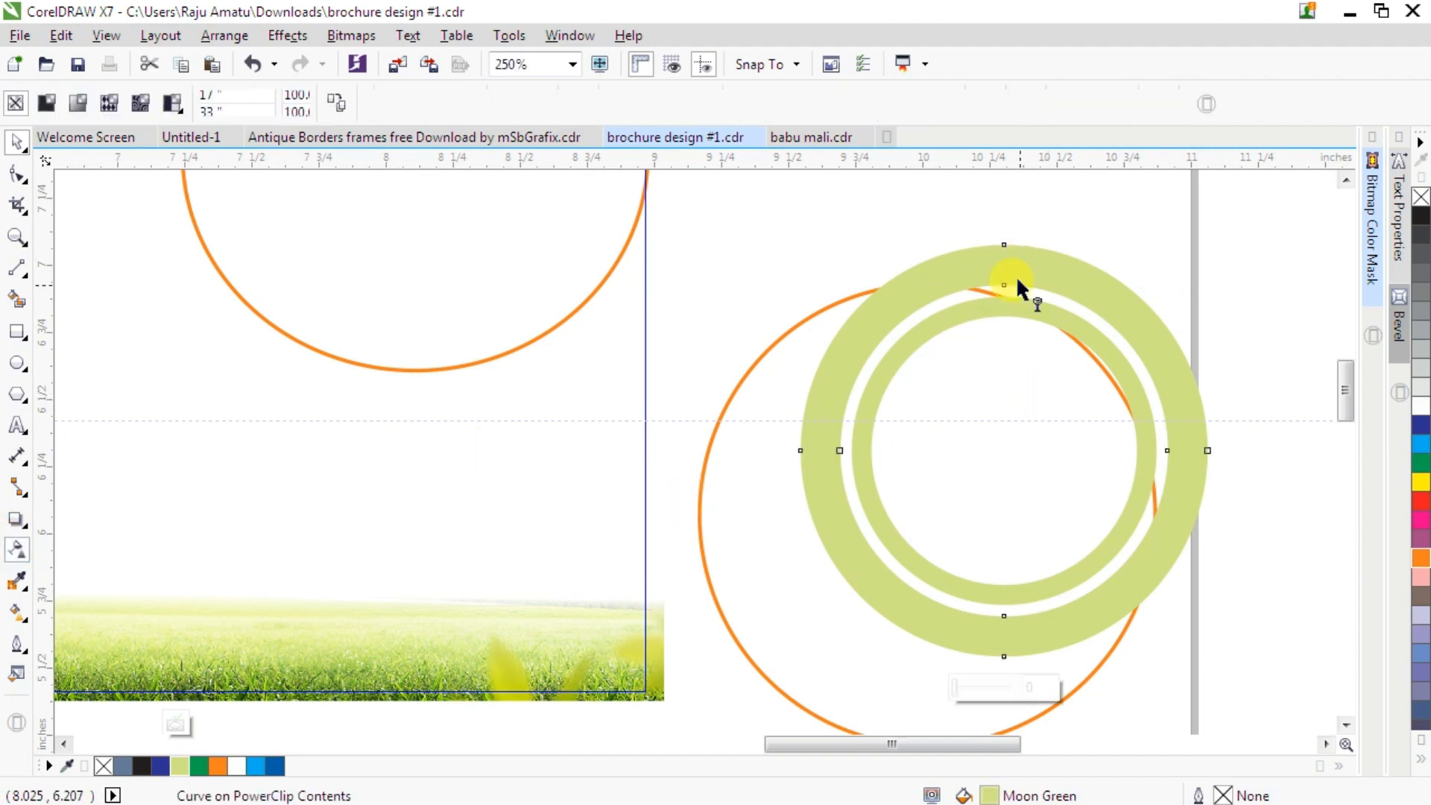
left_click_drag(1003, 244, 1013, 645)
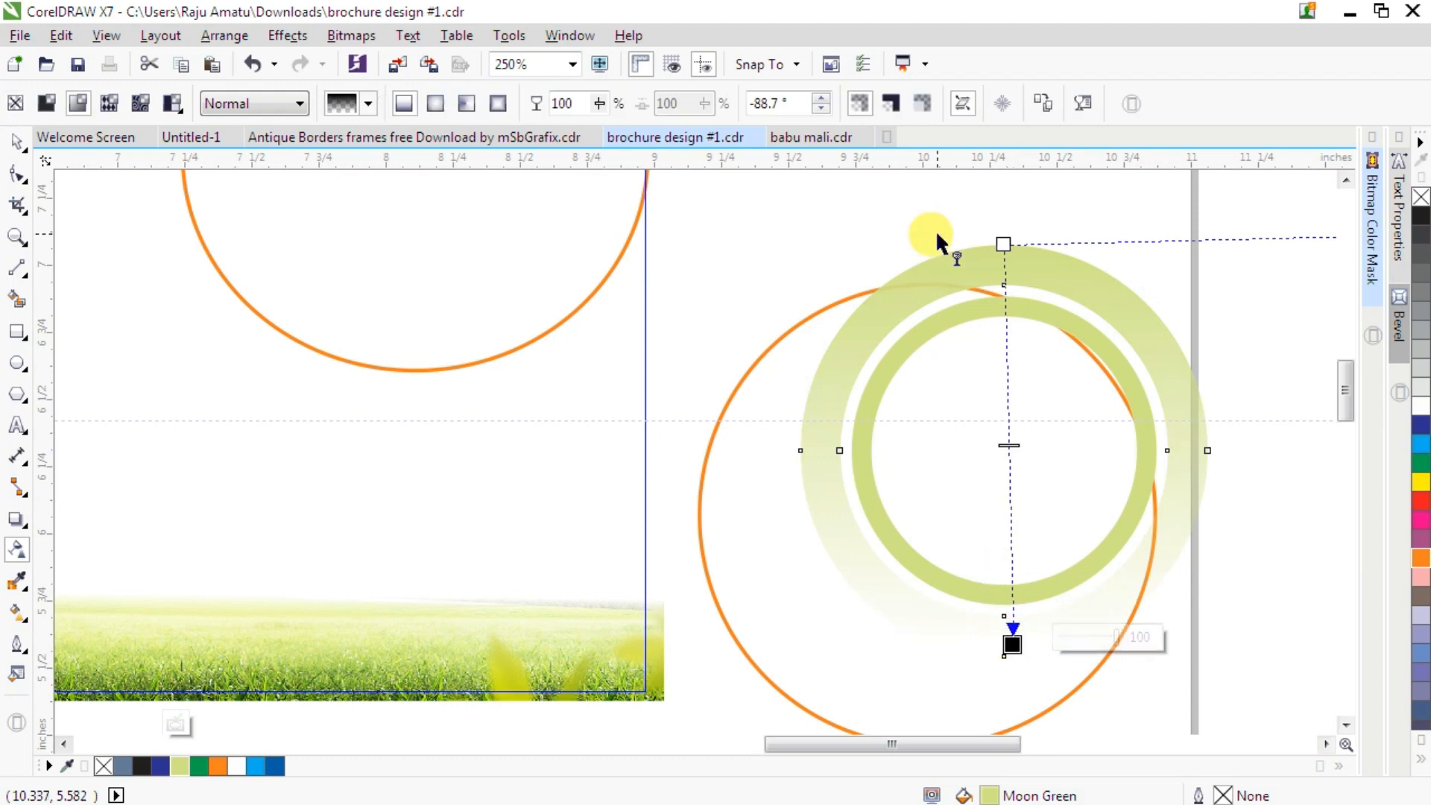
- Apply the same top-to-bottom linear transparency to the inner green ring
left_click(1025, 299)
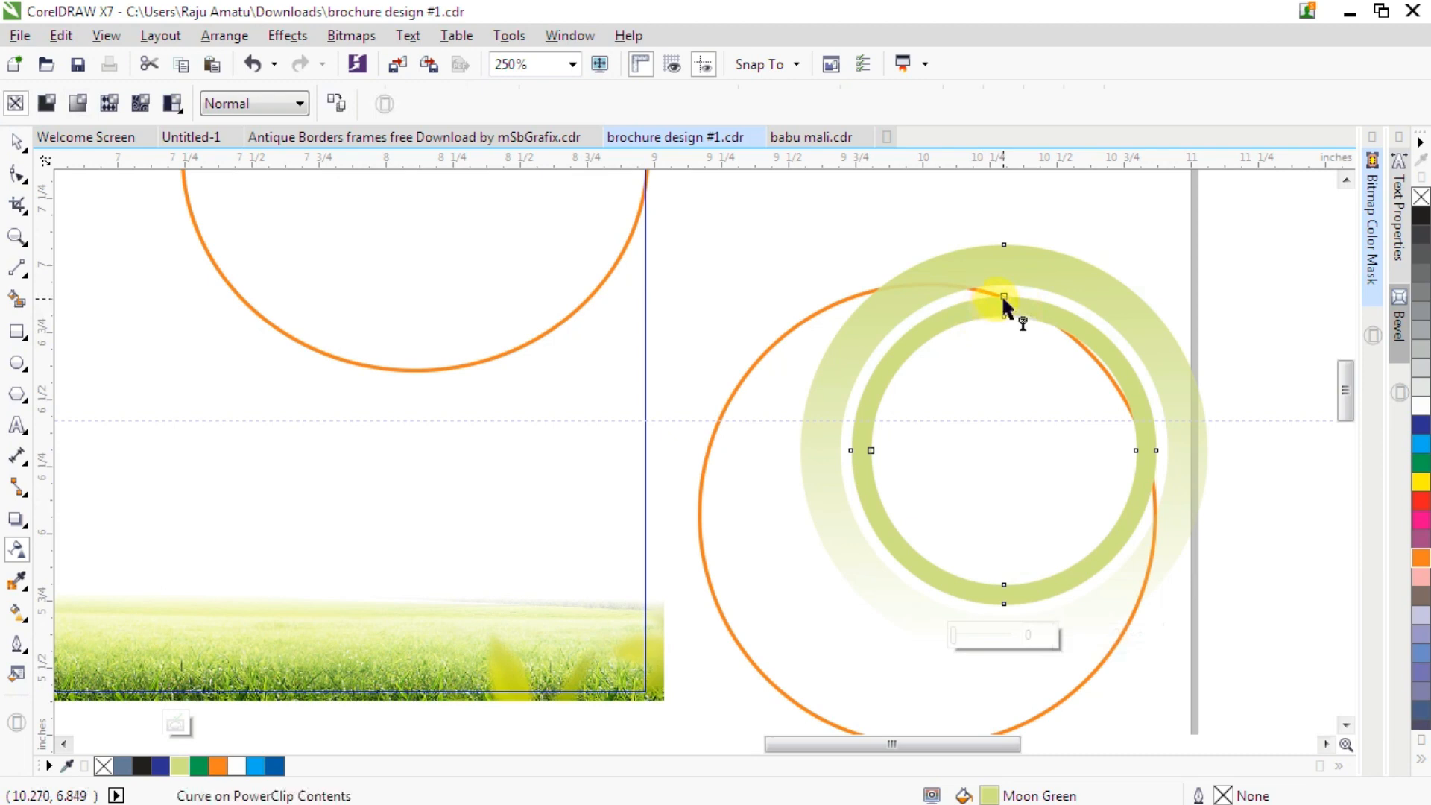
left_click_drag(1004, 296, 1004, 586)
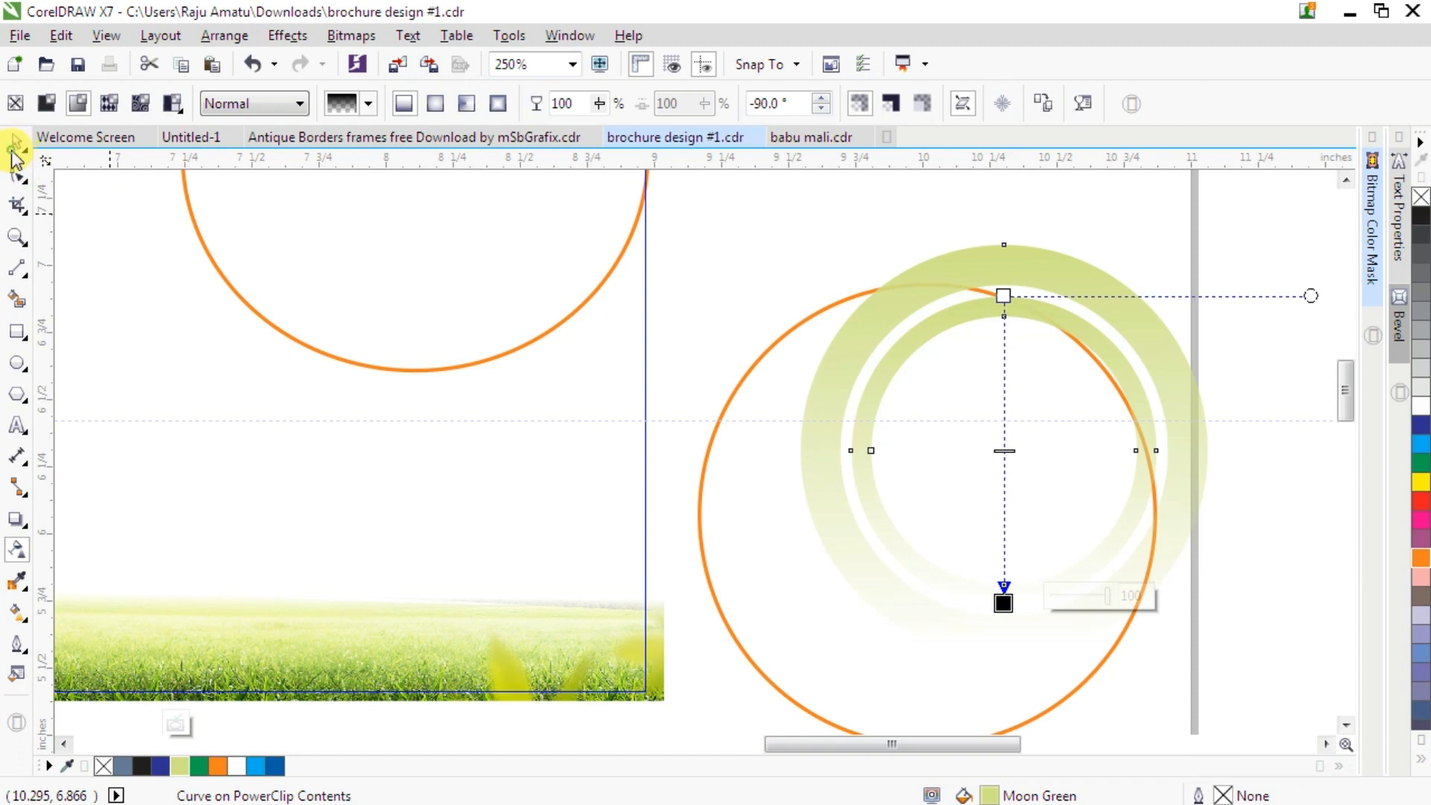
left_click(17, 153)
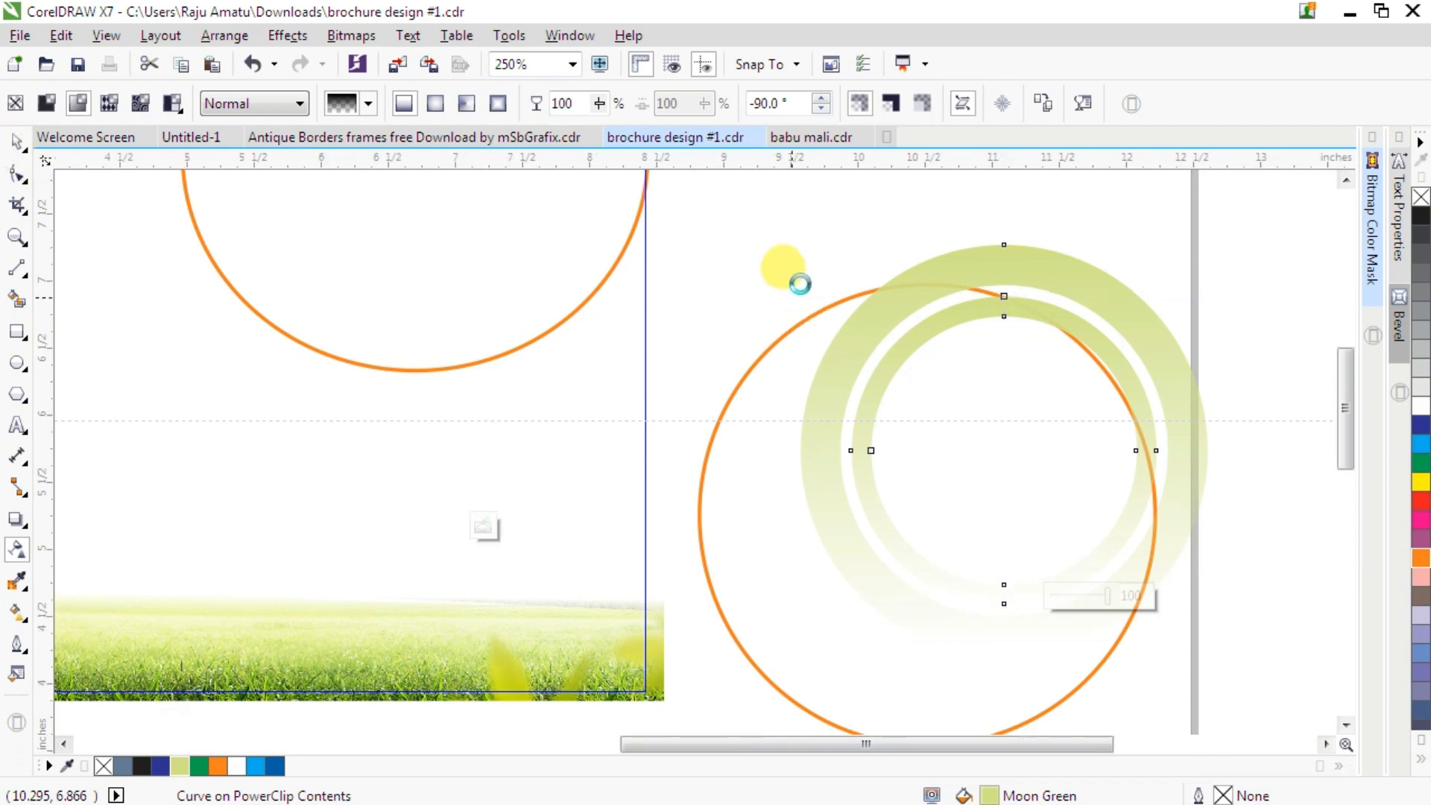
- Select the two rings together with the orange circle and align their centers
left_click_drag(1057, 483, 1059, 486)
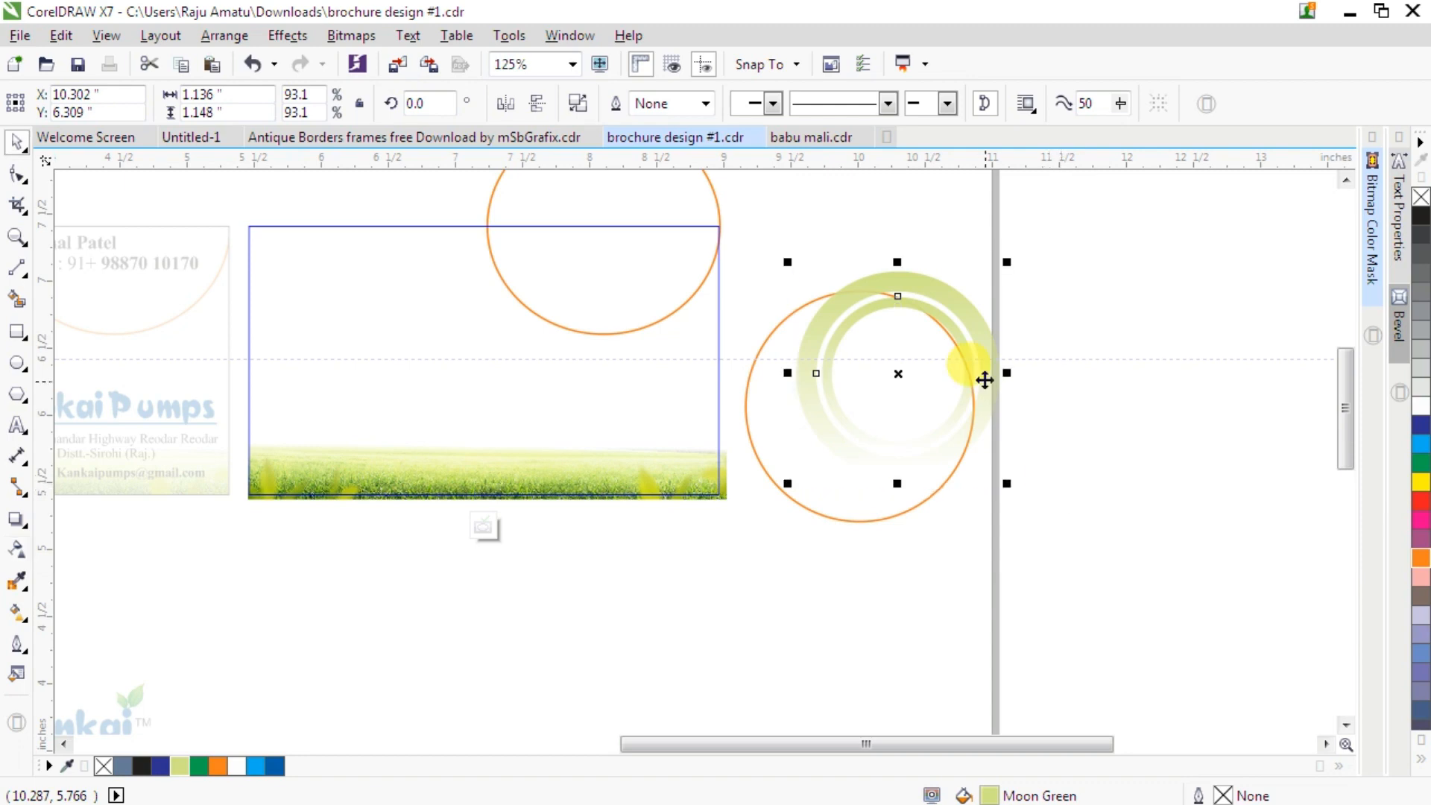
key("ctrl+r")
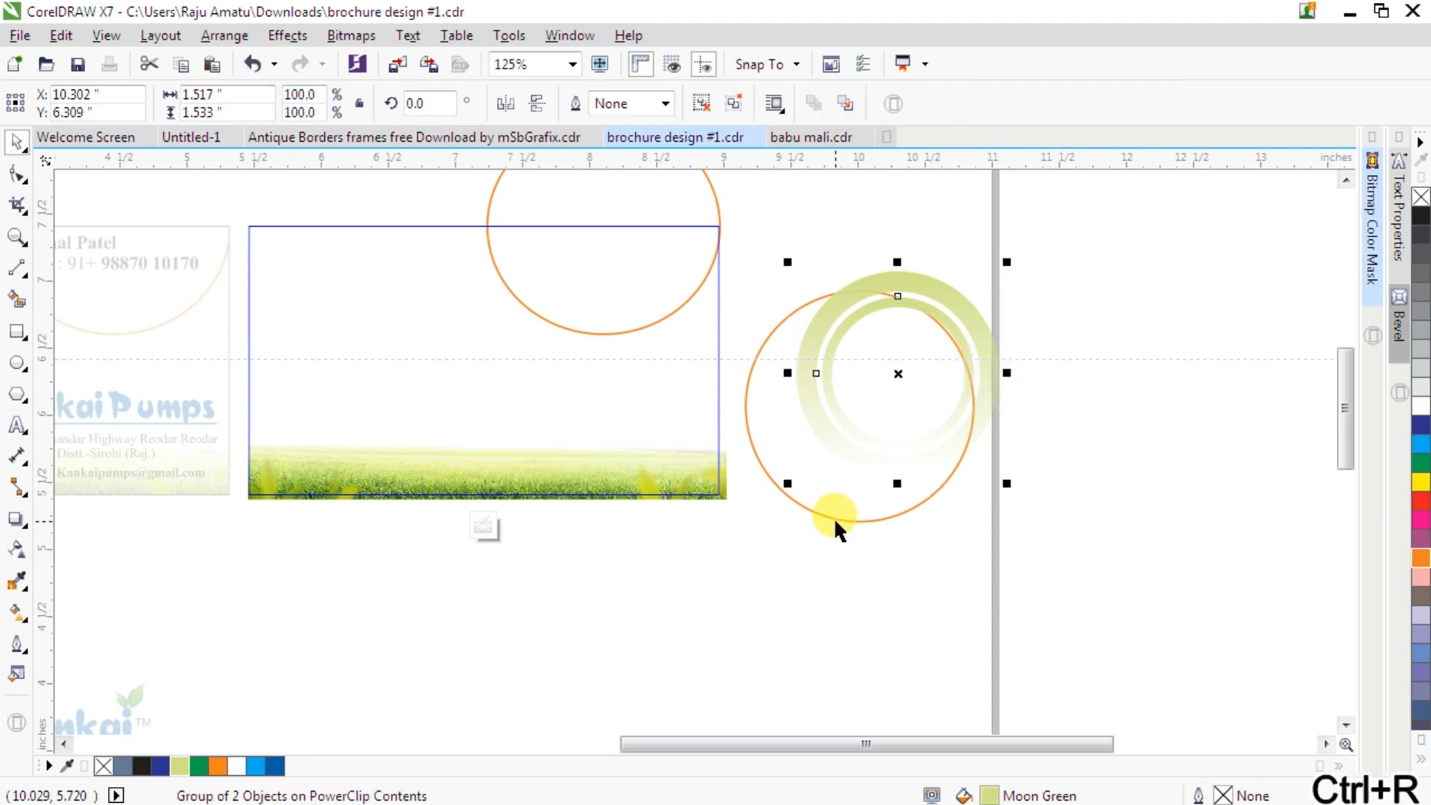
left_click(833, 517, "shift")
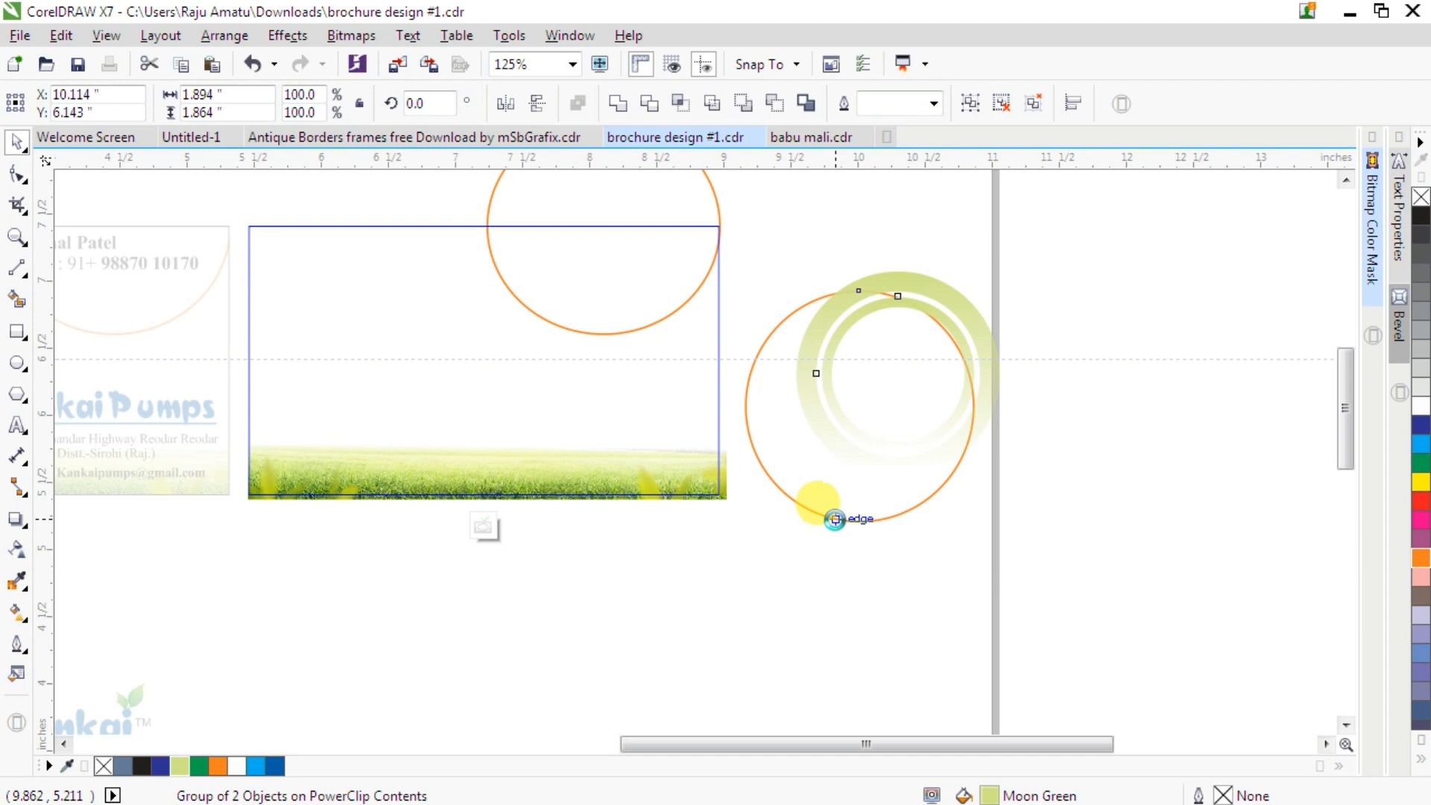
key("c")
key("e")
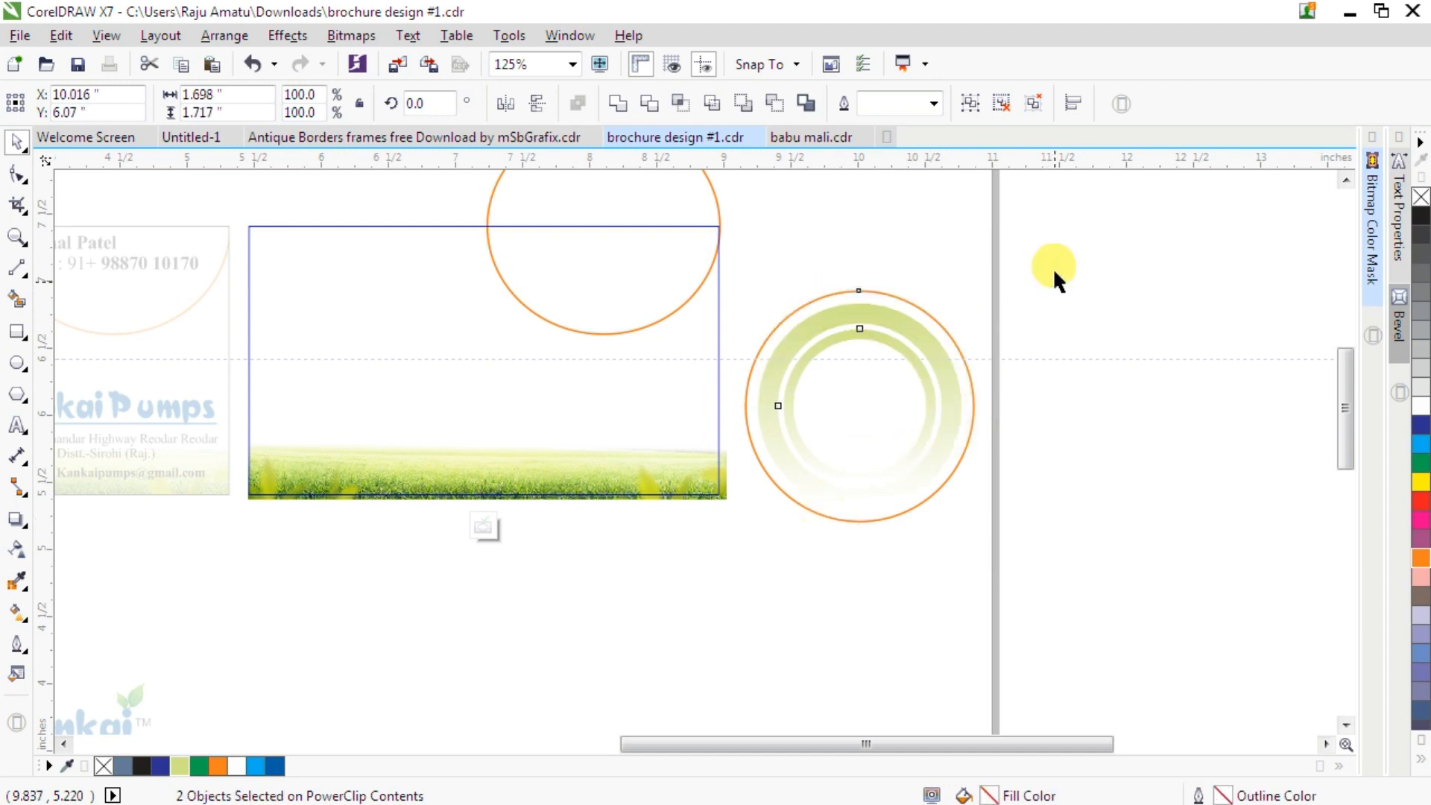
- Move the rings and orange circle together to the left side of the second card, overlapping the grass
left_click_drag(1055, 261, 708, 591)
left_click_drag(857, 412, 371, 409)
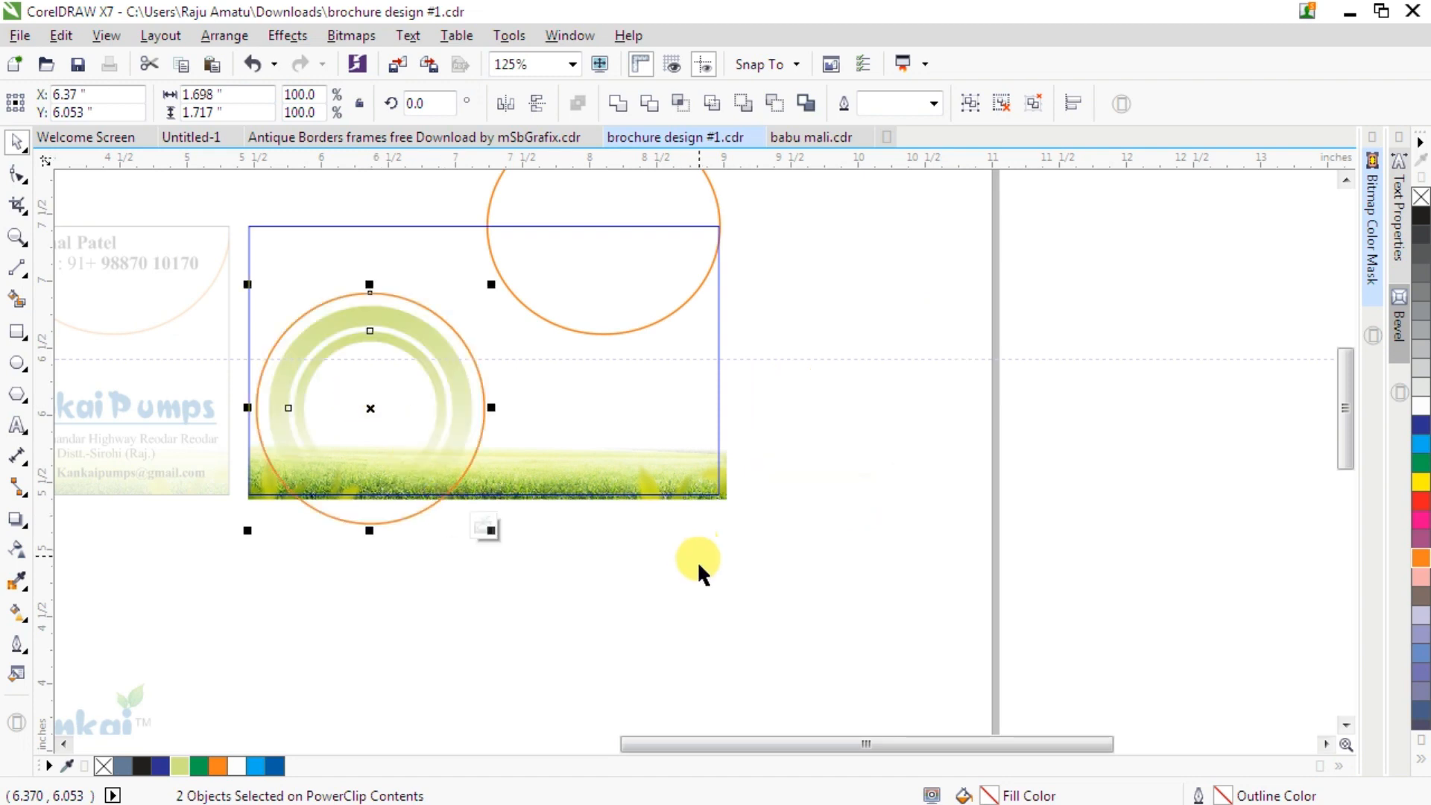
left_click(686, 615)
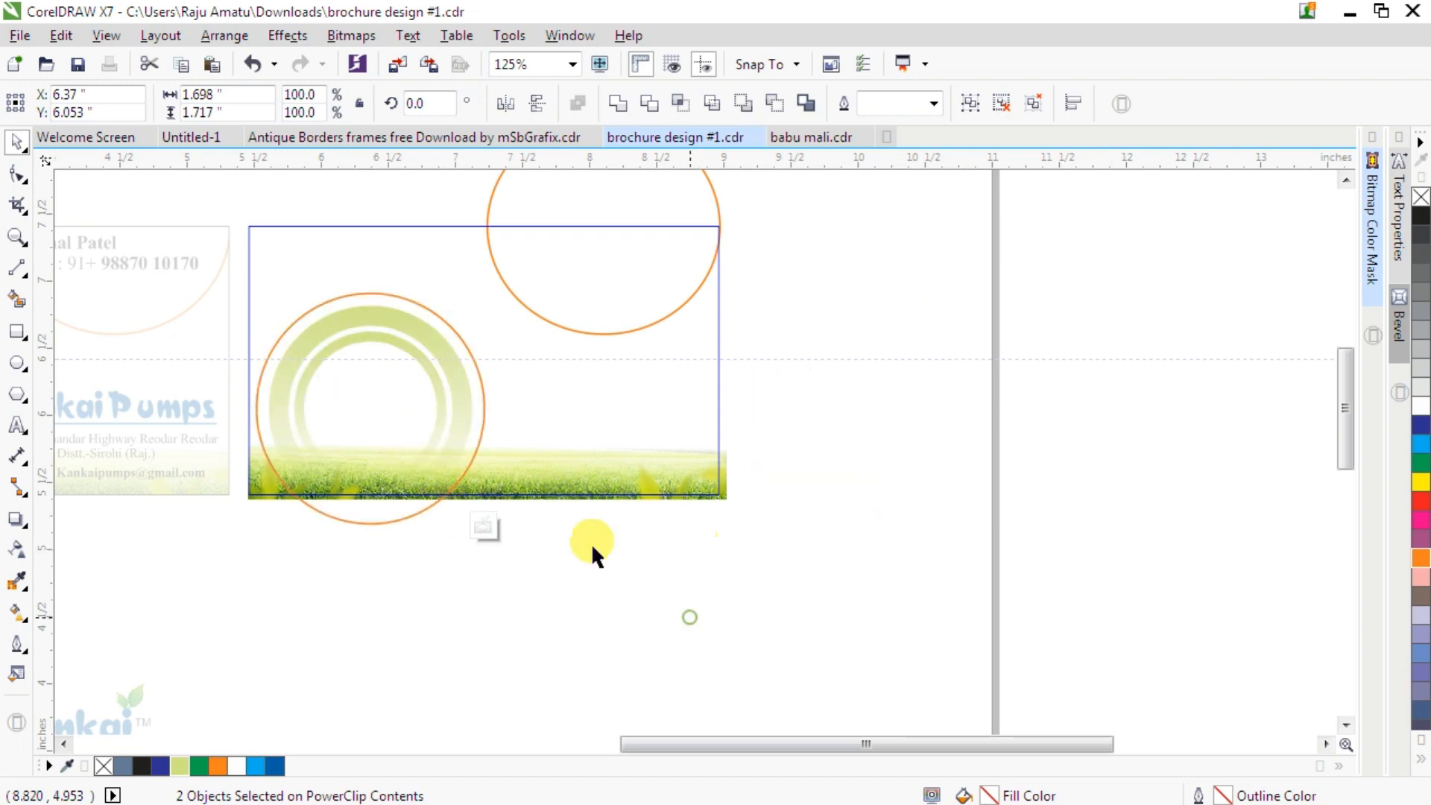
- Convert the orange circle's outline to an object
left_click(359, 516)
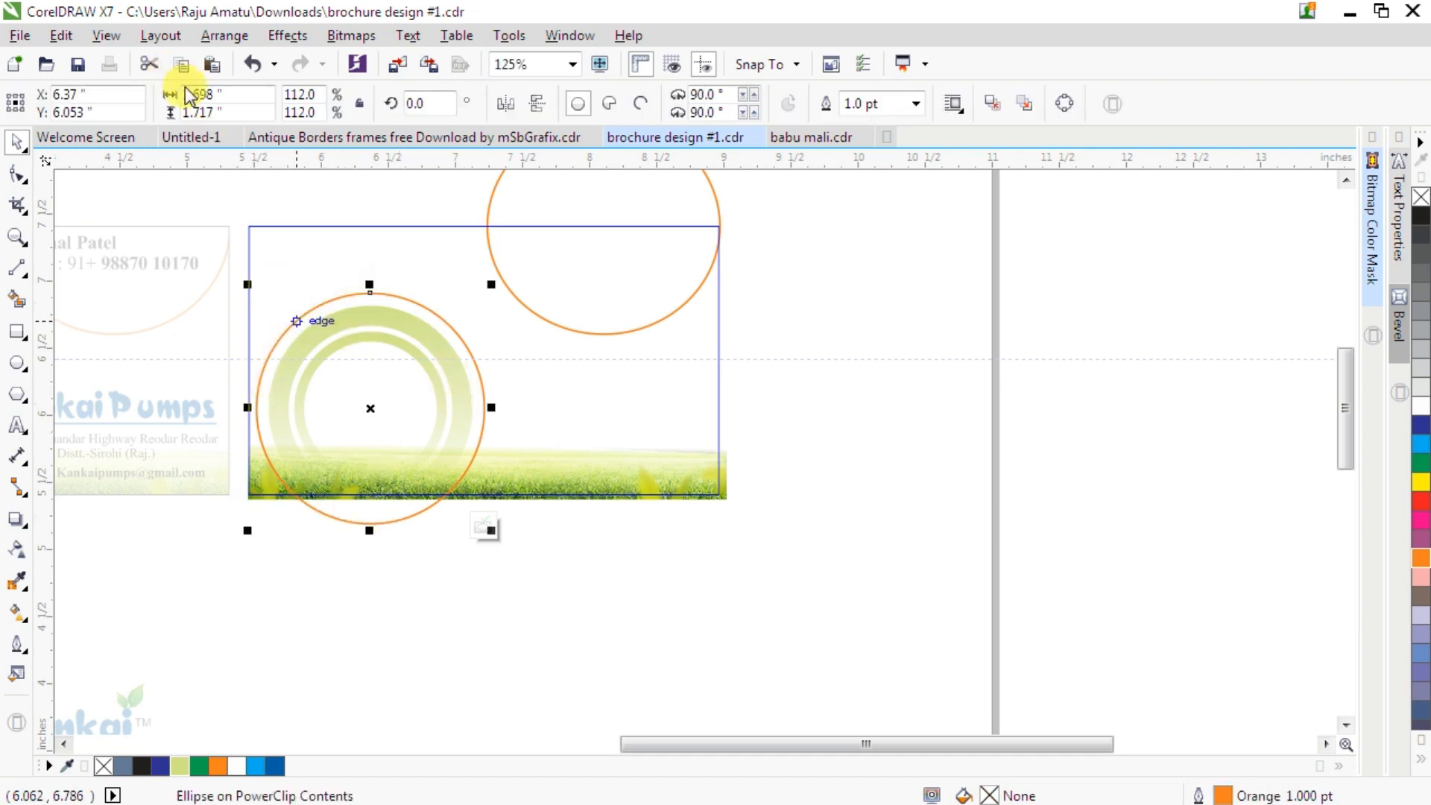
left_click(155, 38)
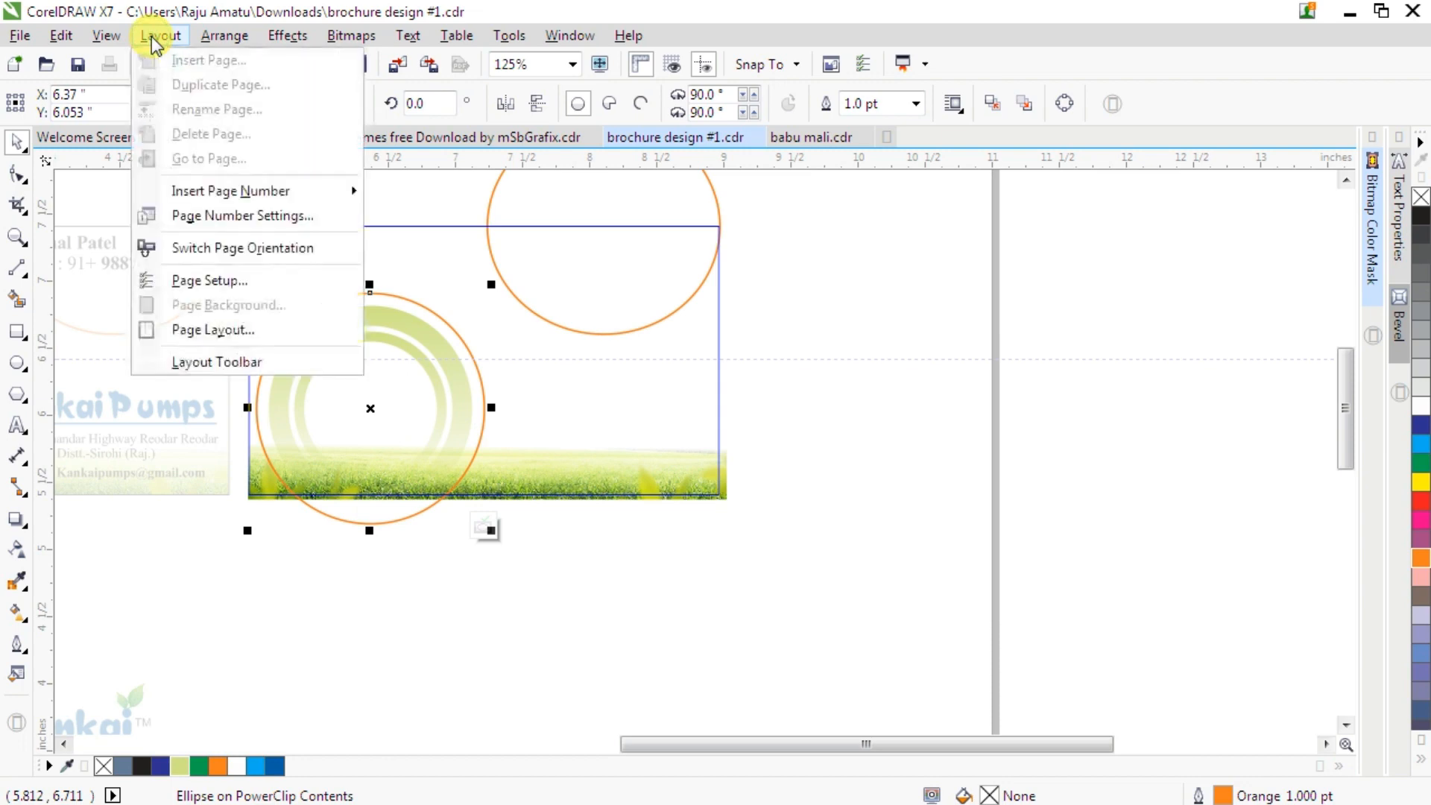
left_click(218, 35)
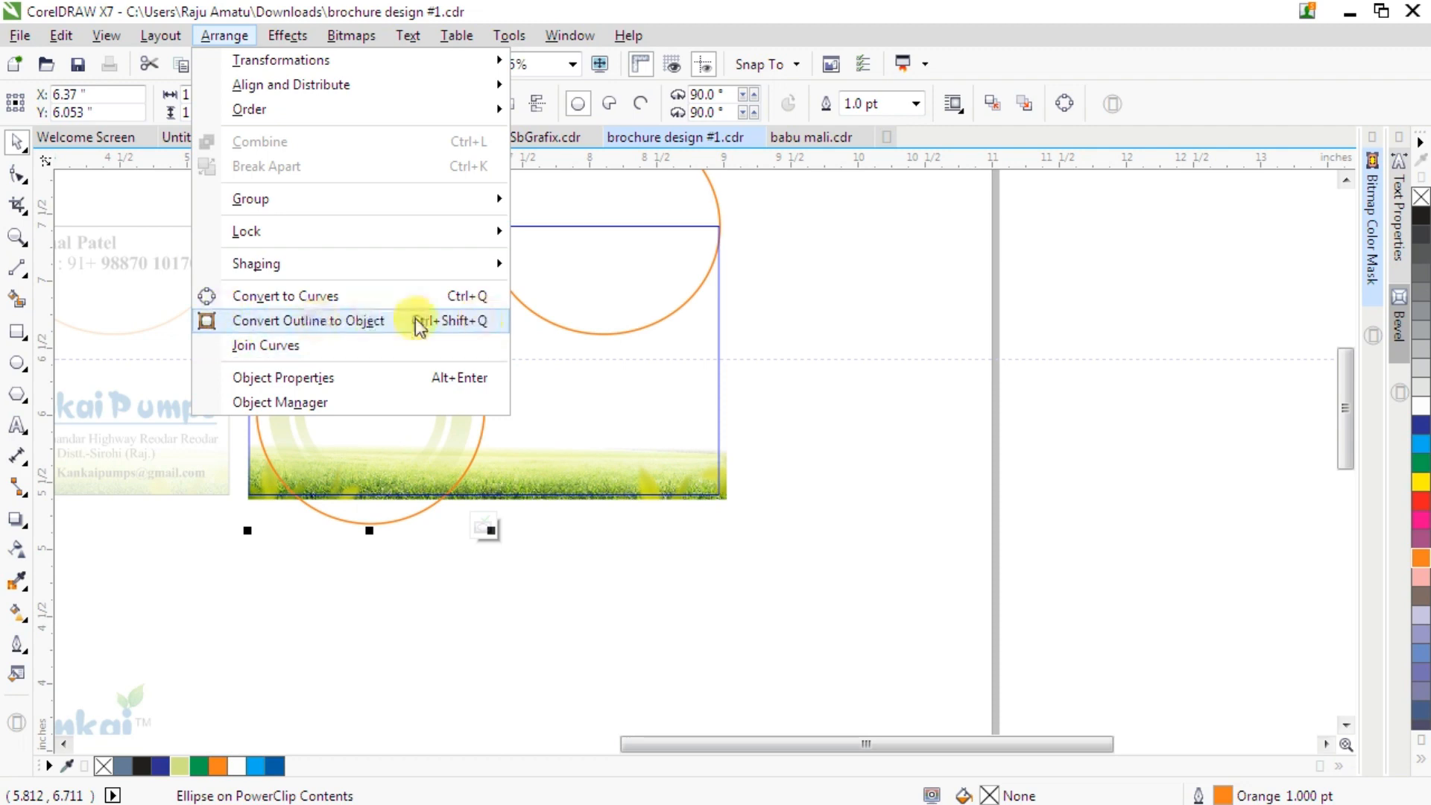
left_click(460, 321)
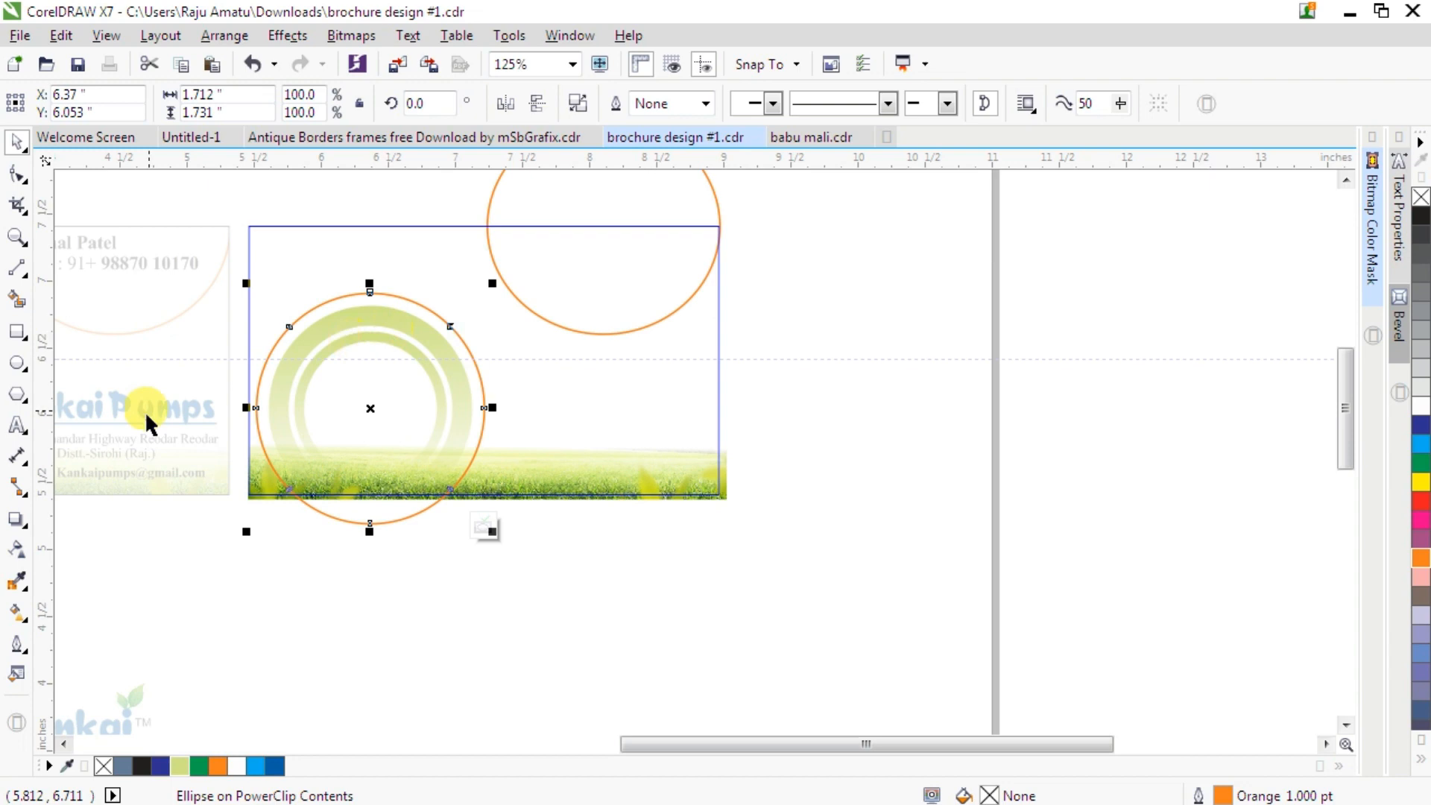
- Apply a top-to-bottom linear transparency to the converted orange ring
left_click(18, 549)
left_click_drag(370, 287, 370, 474)
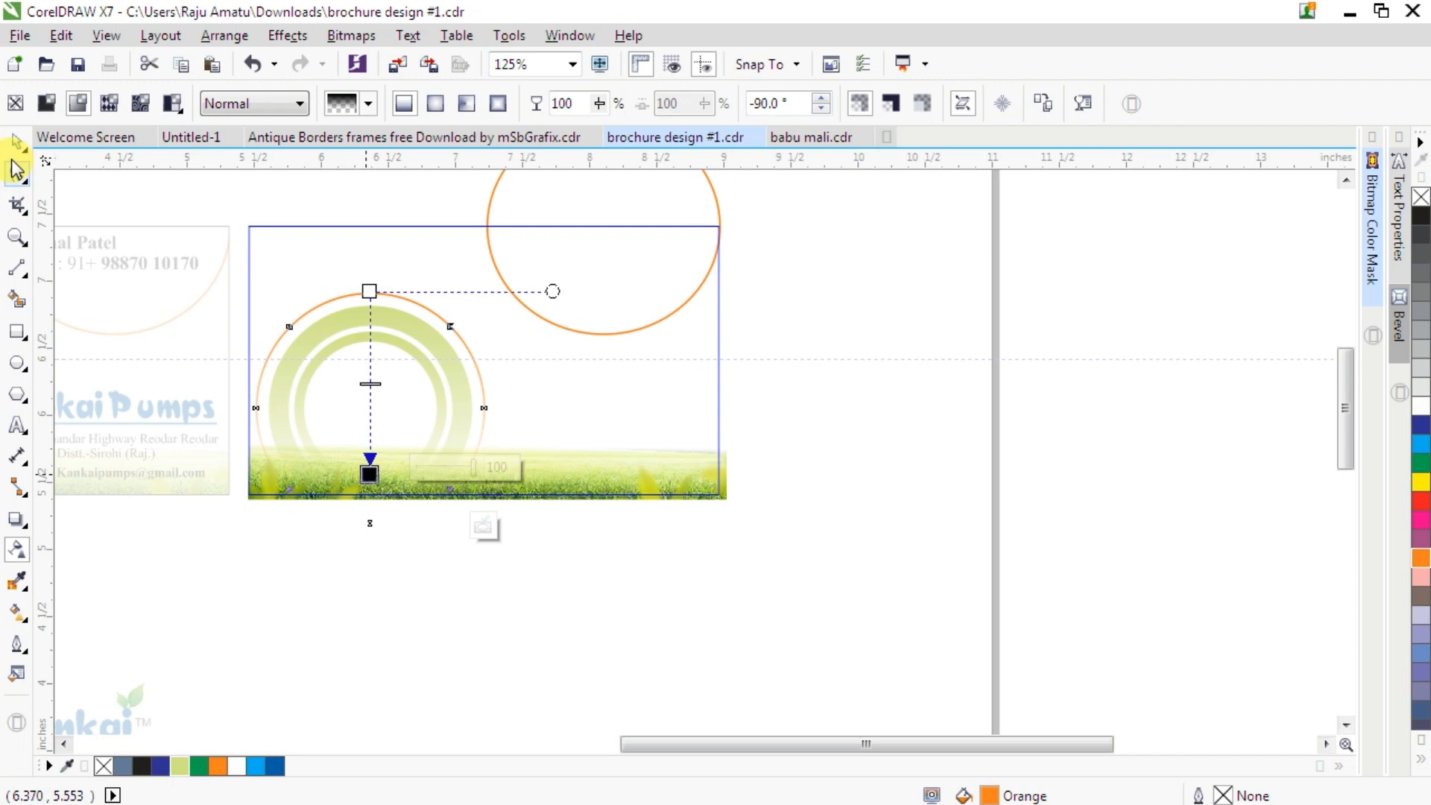
left_click(16, 140)
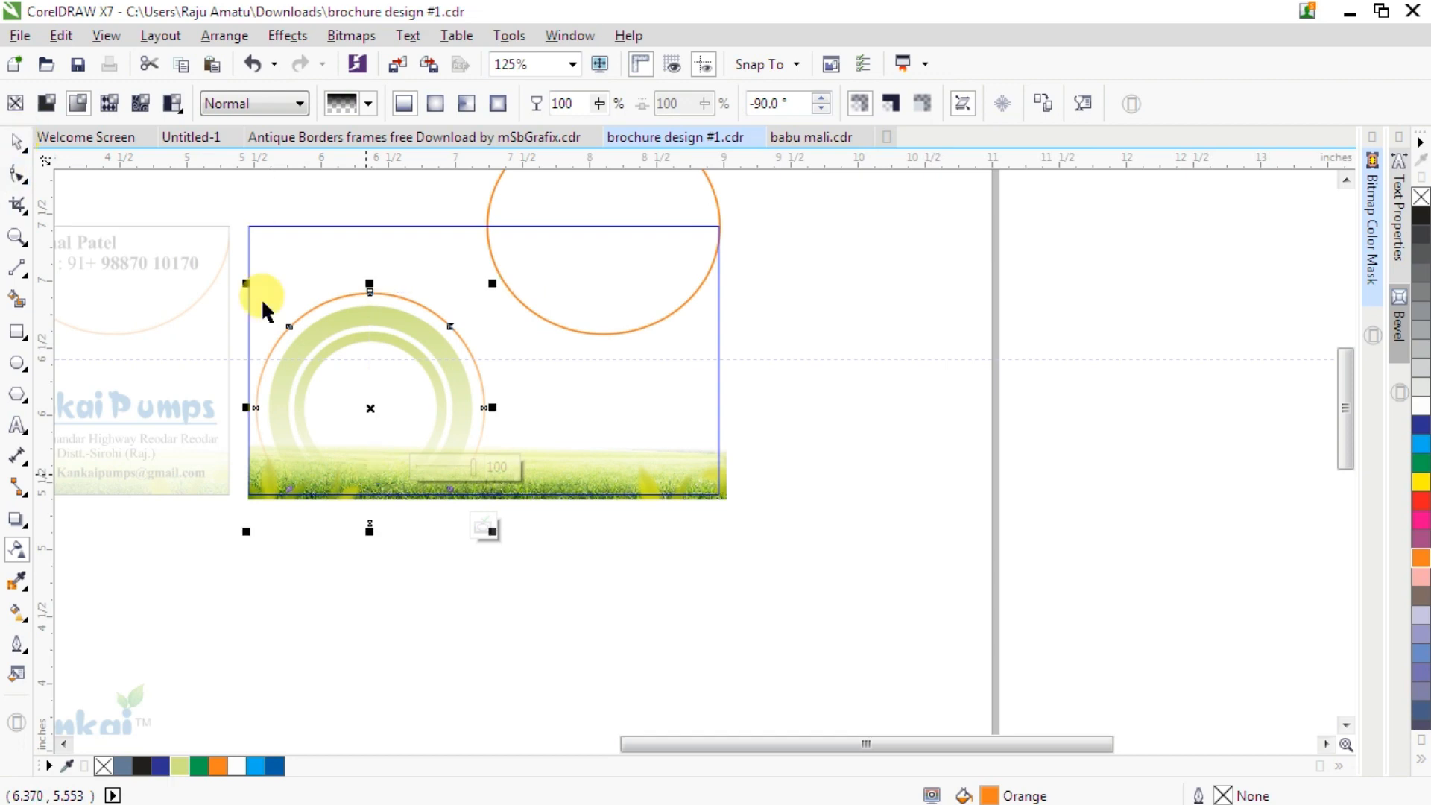
- Finish editing the card's PowerClip contents
left_click(483, 527)
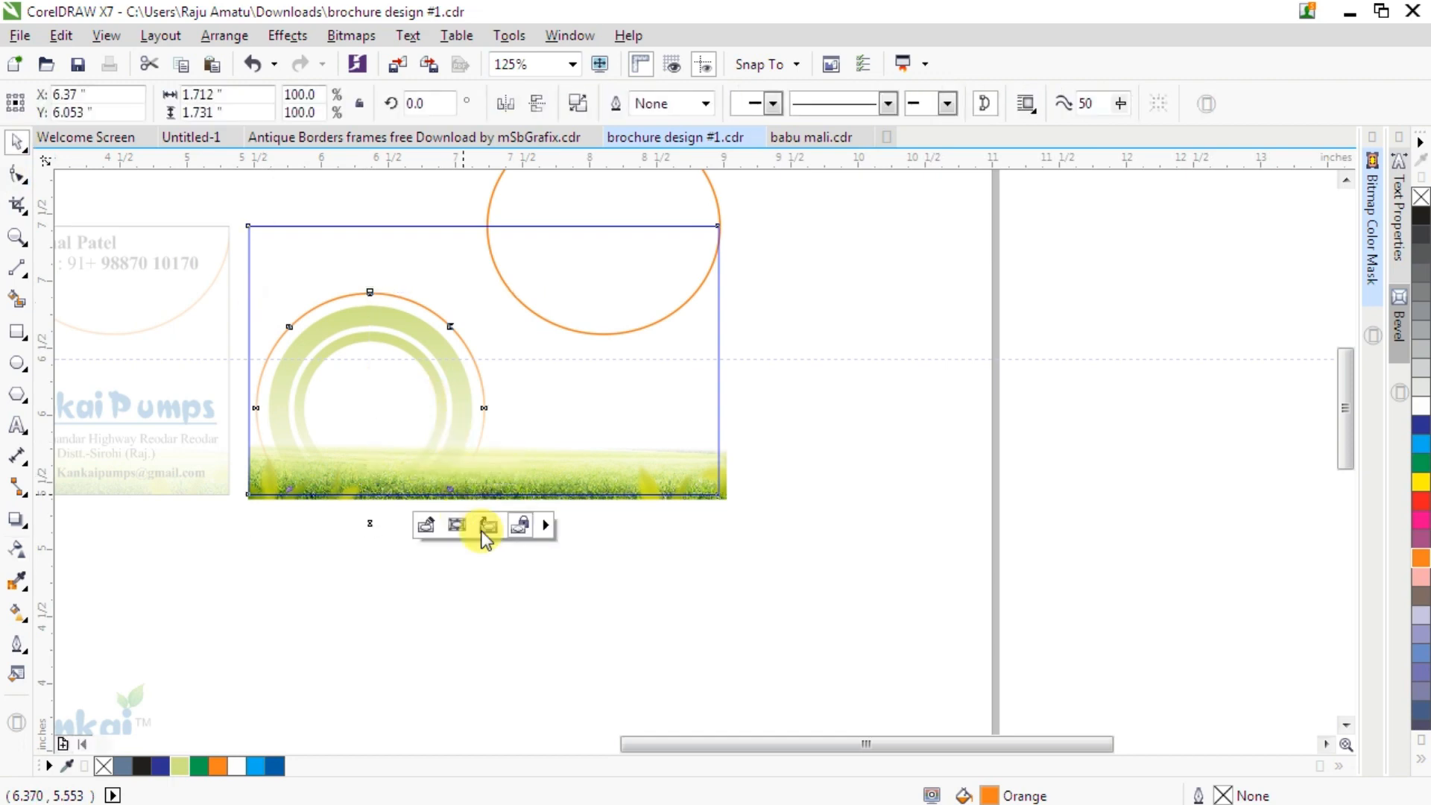
left_click(691, 604)
scroll(654, 395, "down", 2)
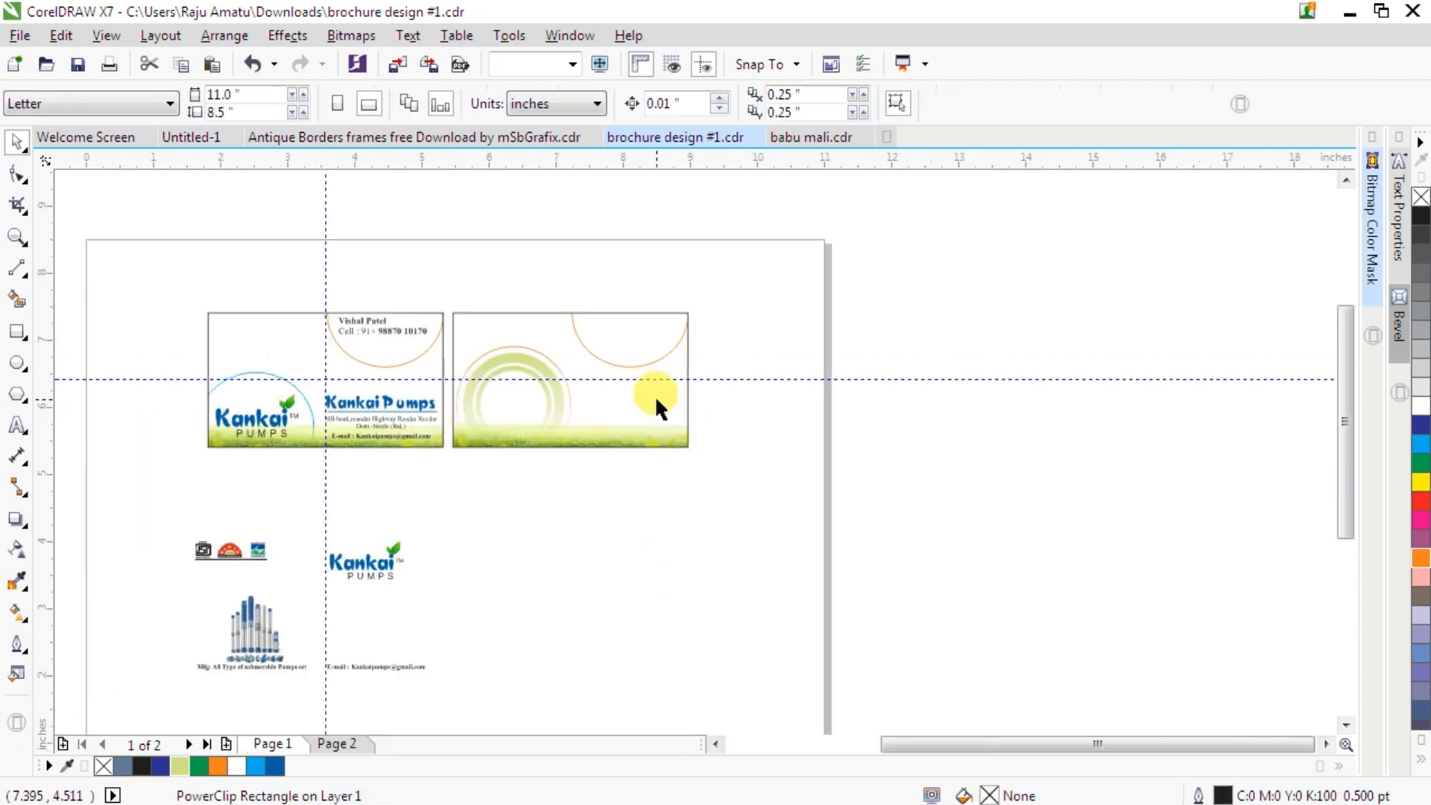
- Move the Kankai Pumps logo into the orange half-circle at the top right of the second card
left_click_drag(309, 511, 462, 608)
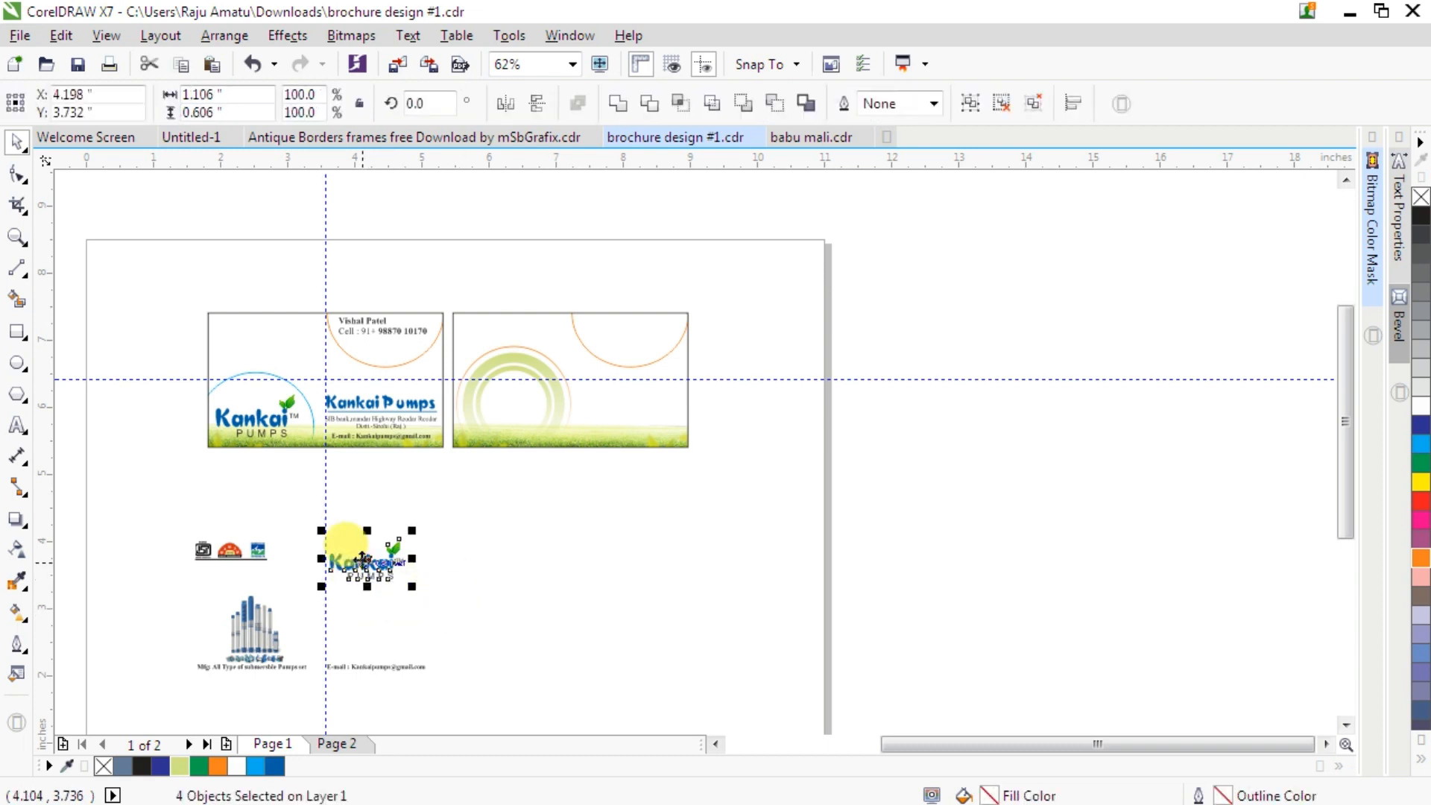
left_click_drag(561, 412, 623, 335)
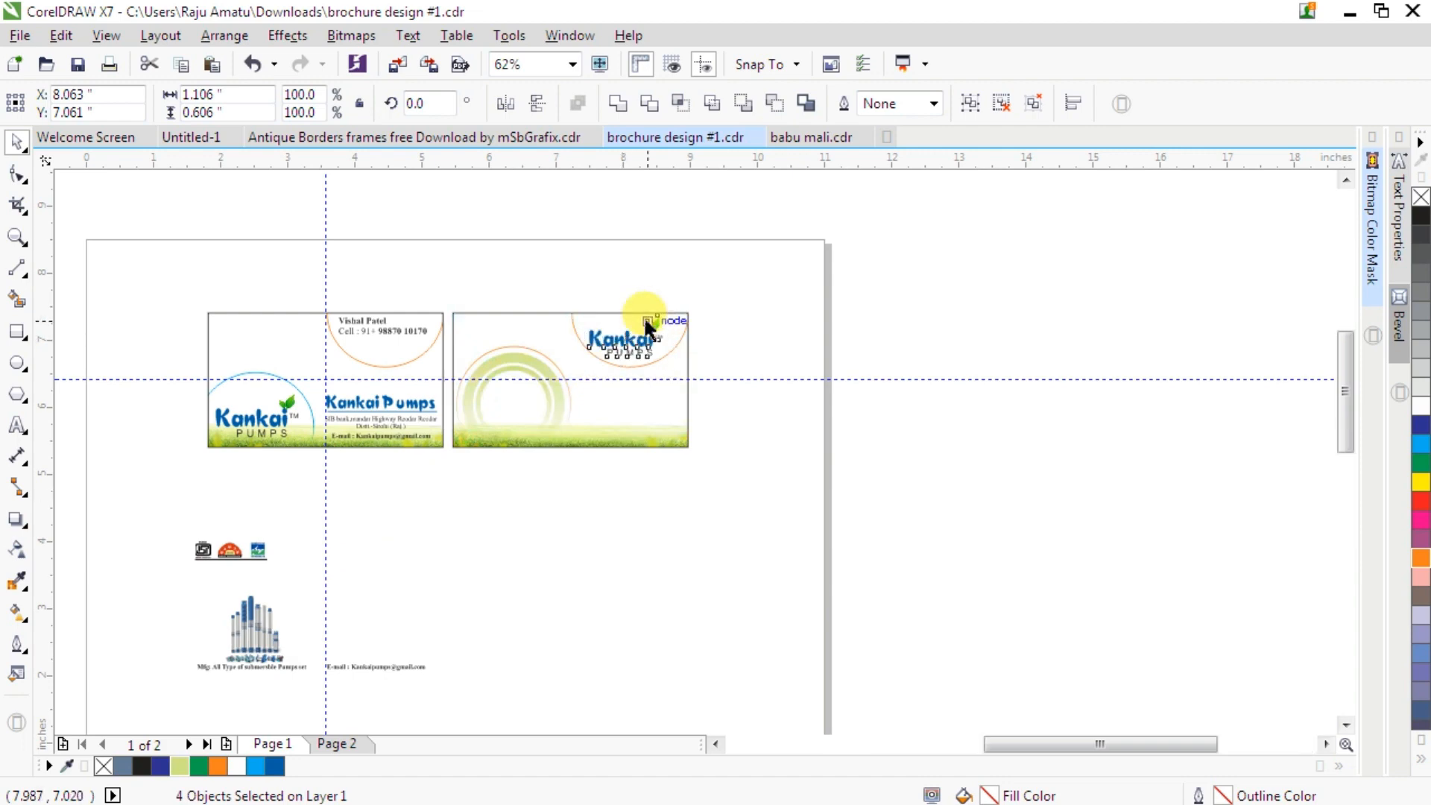
scroll(641, 319, "up", 3)
scroll(645, 319, "up", 2)
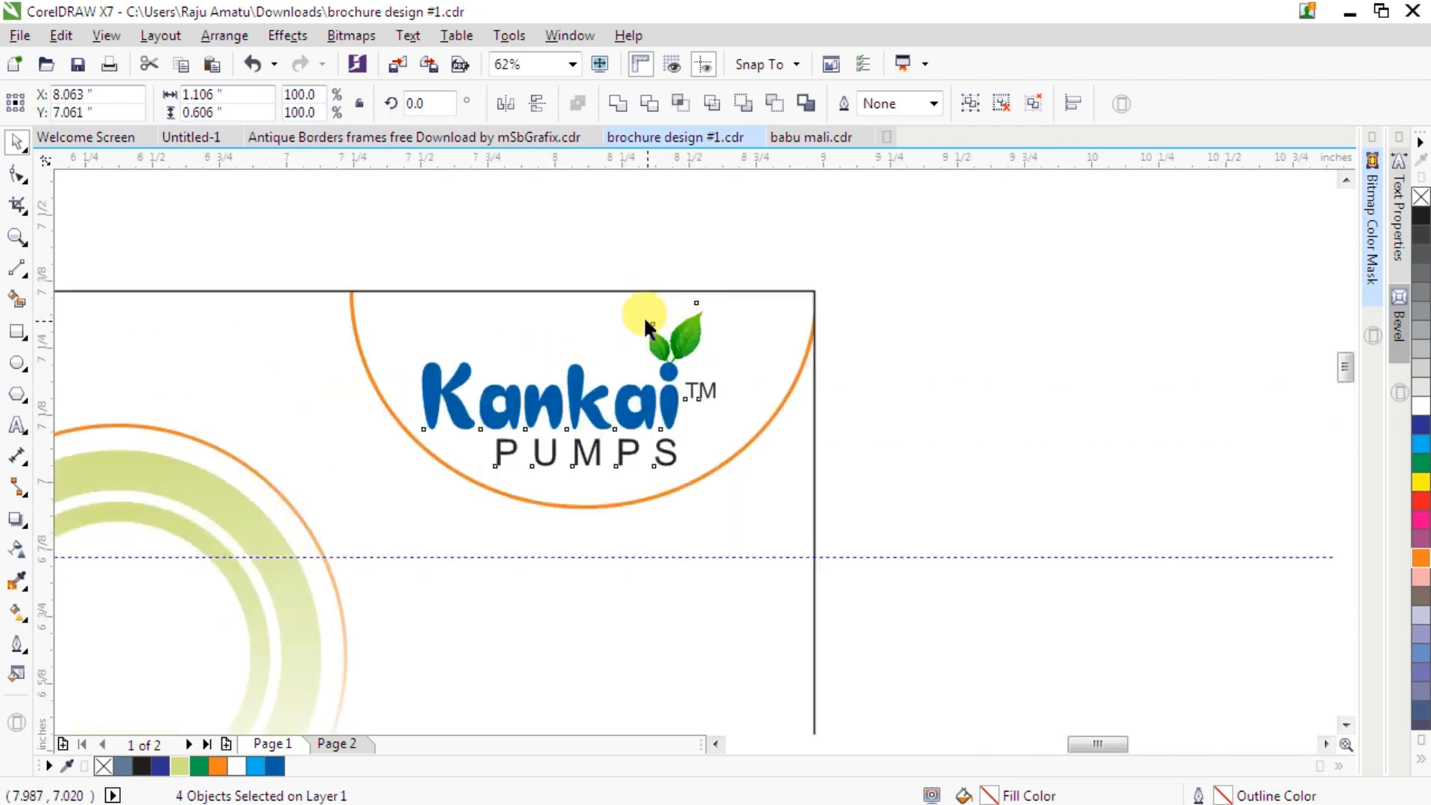
scroll(492, 466, "up", 3)
left_click_drag(498, 447, 518, 438)
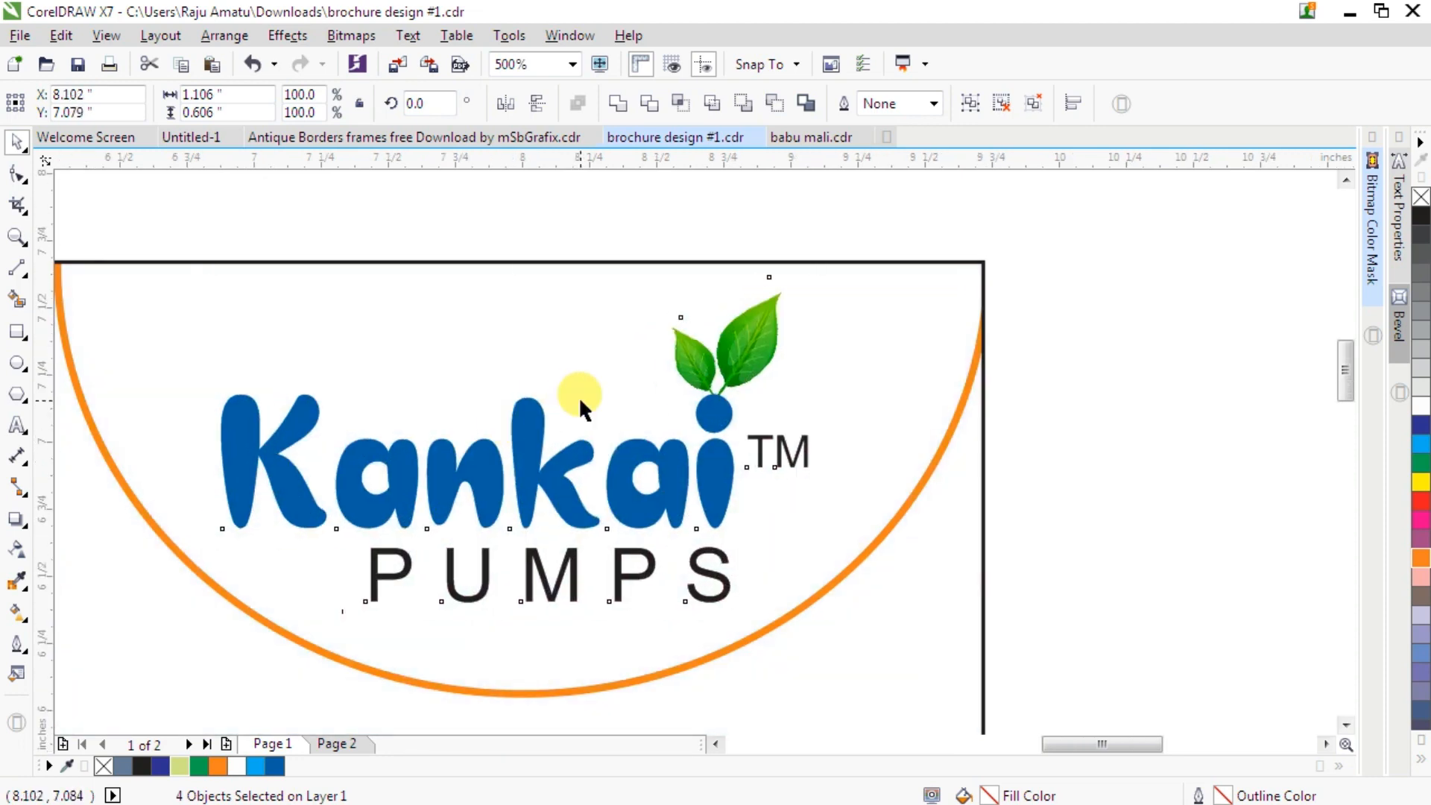
scroll(578, 396, "down", 1)
scroll(580, 401, "down", 1)
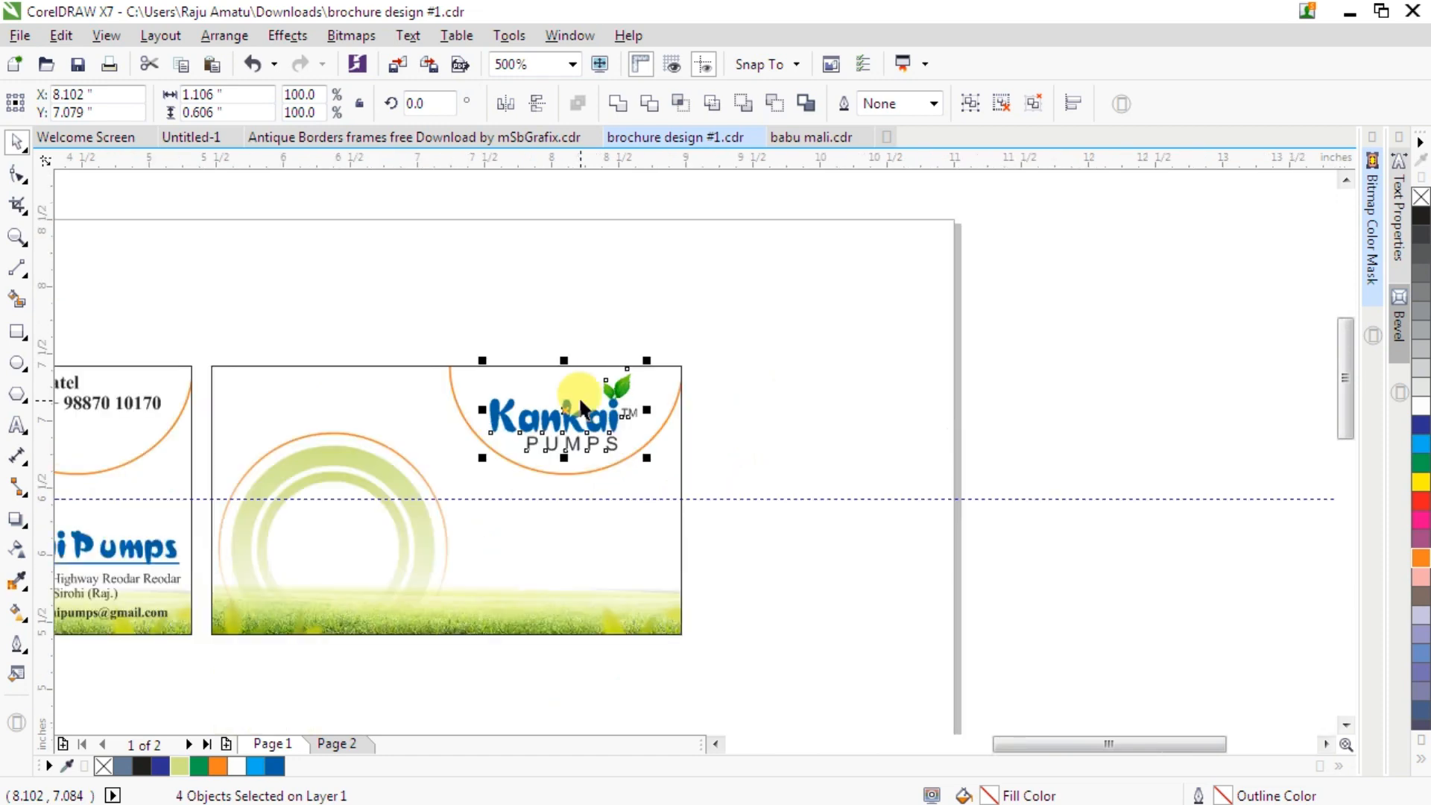
left_click(751, 591)
- Move the submersible pumps image into the rings on the second card, scale it to about 221%, and nudge it into place
scroll(700, 417, "down", 1)
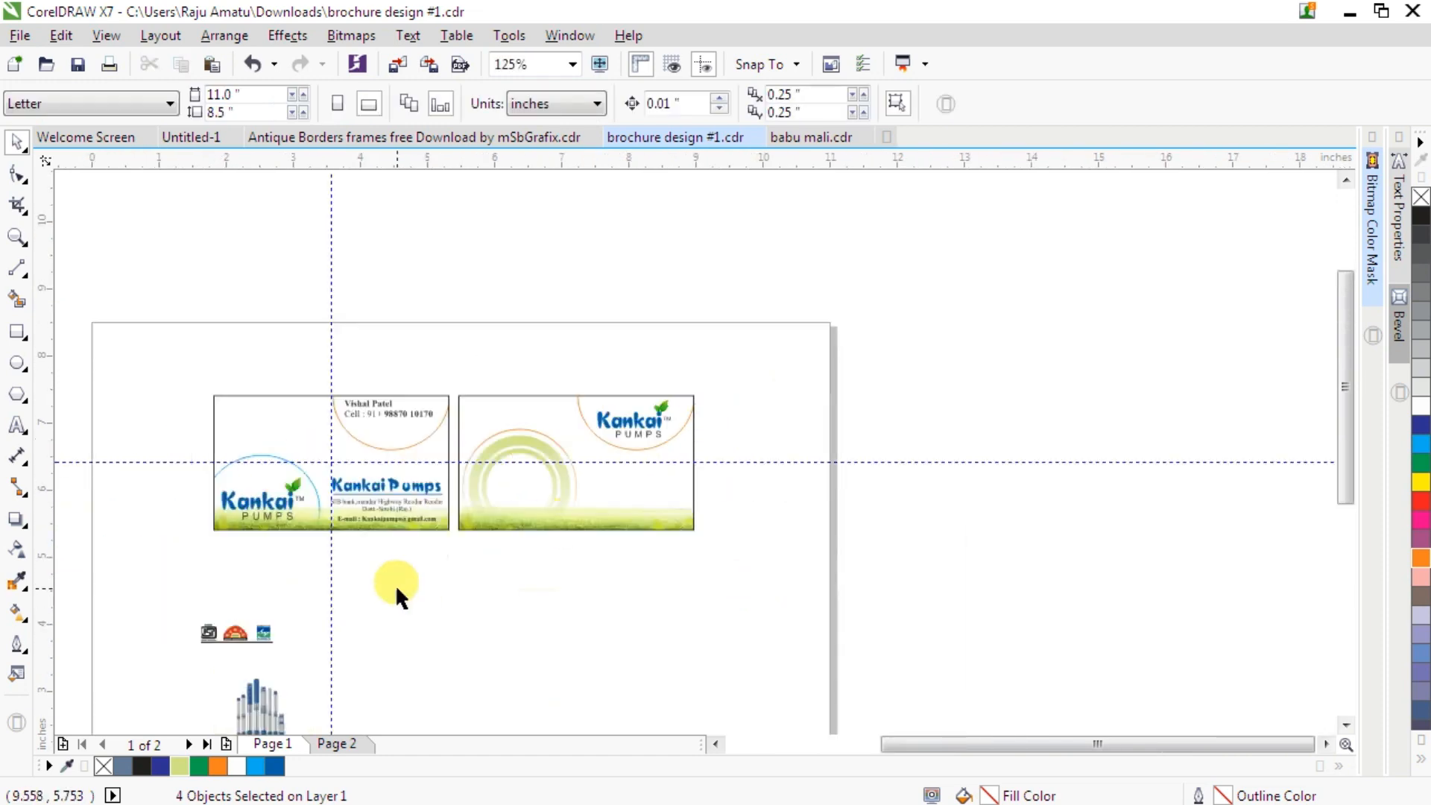
left_click_drag(271, 694, 519, 491)
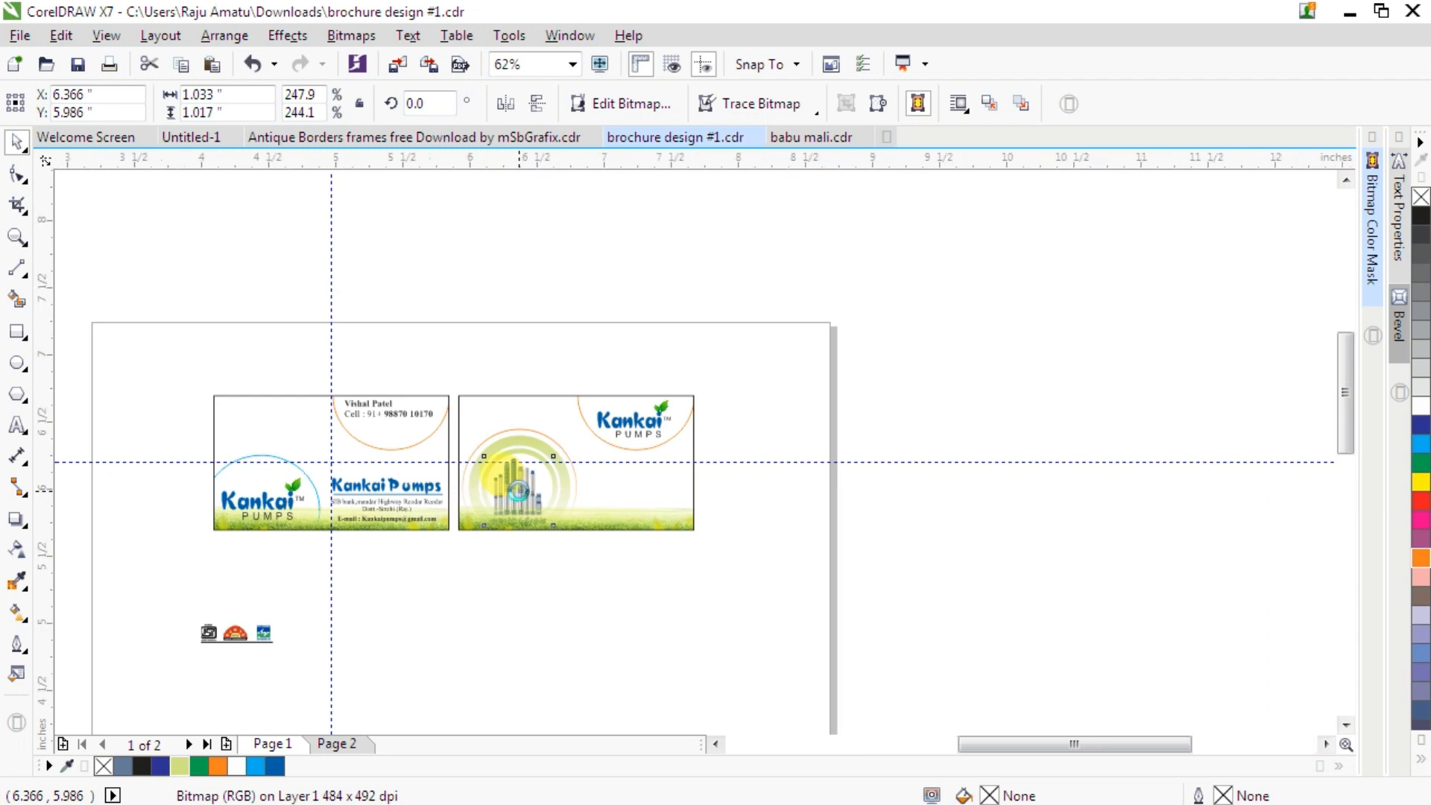
scroll(519, 490, "up", 3)
scroll(519, 491, "up", 3)
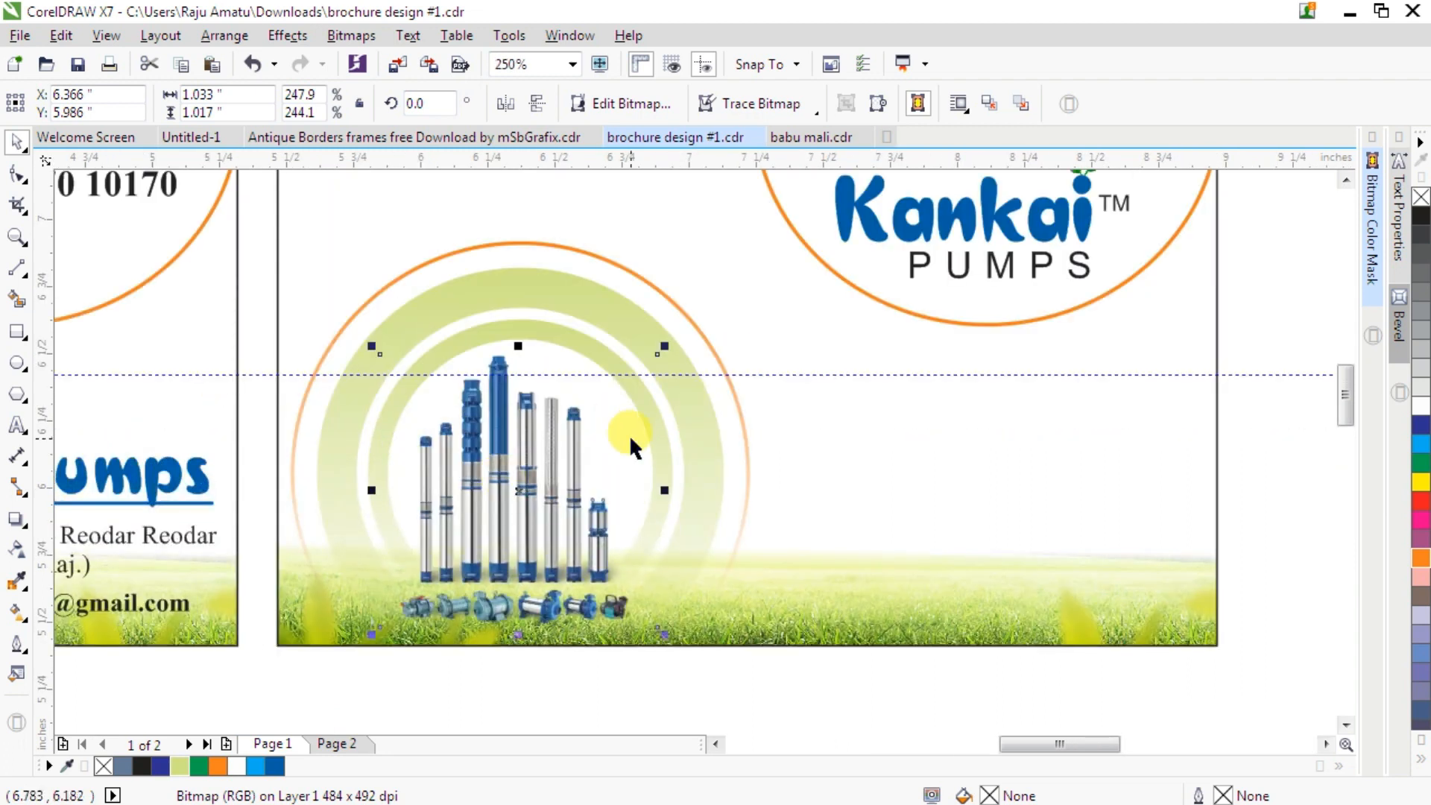
left_click_drag(662, 344, 647, 361)
left_click_drag(521, 488, 532, 460)
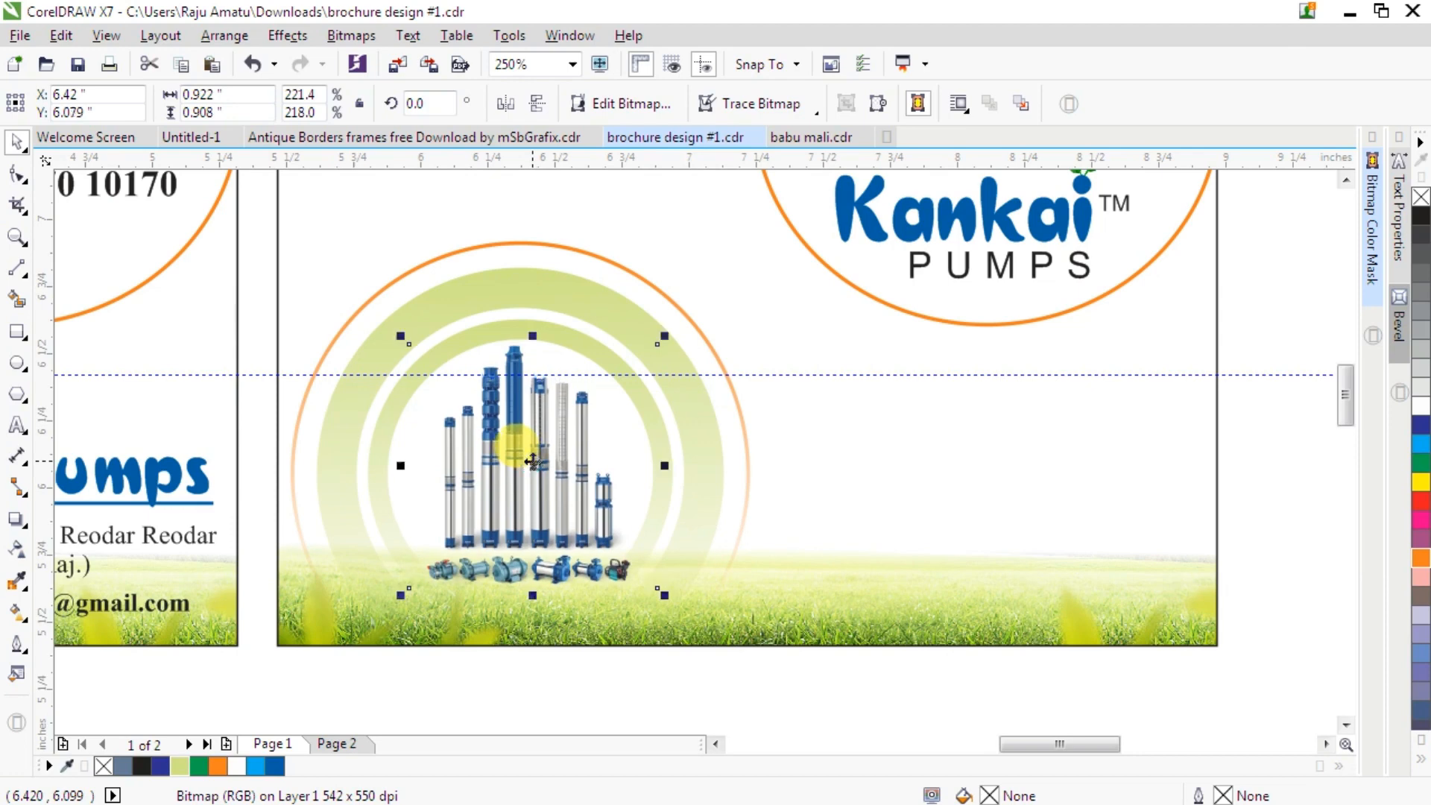
key("Down")
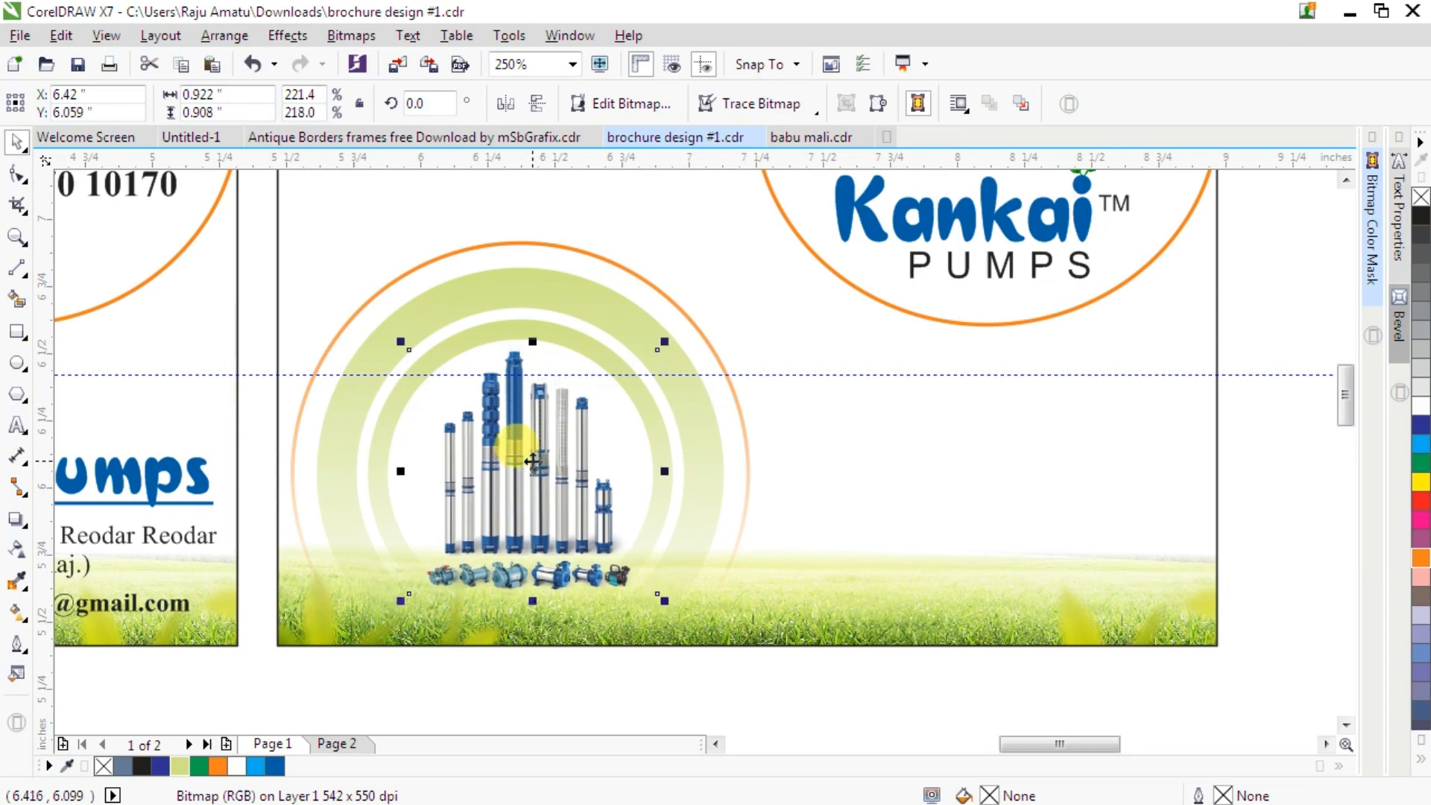
left_click_drag(534, 462, 532, 460)
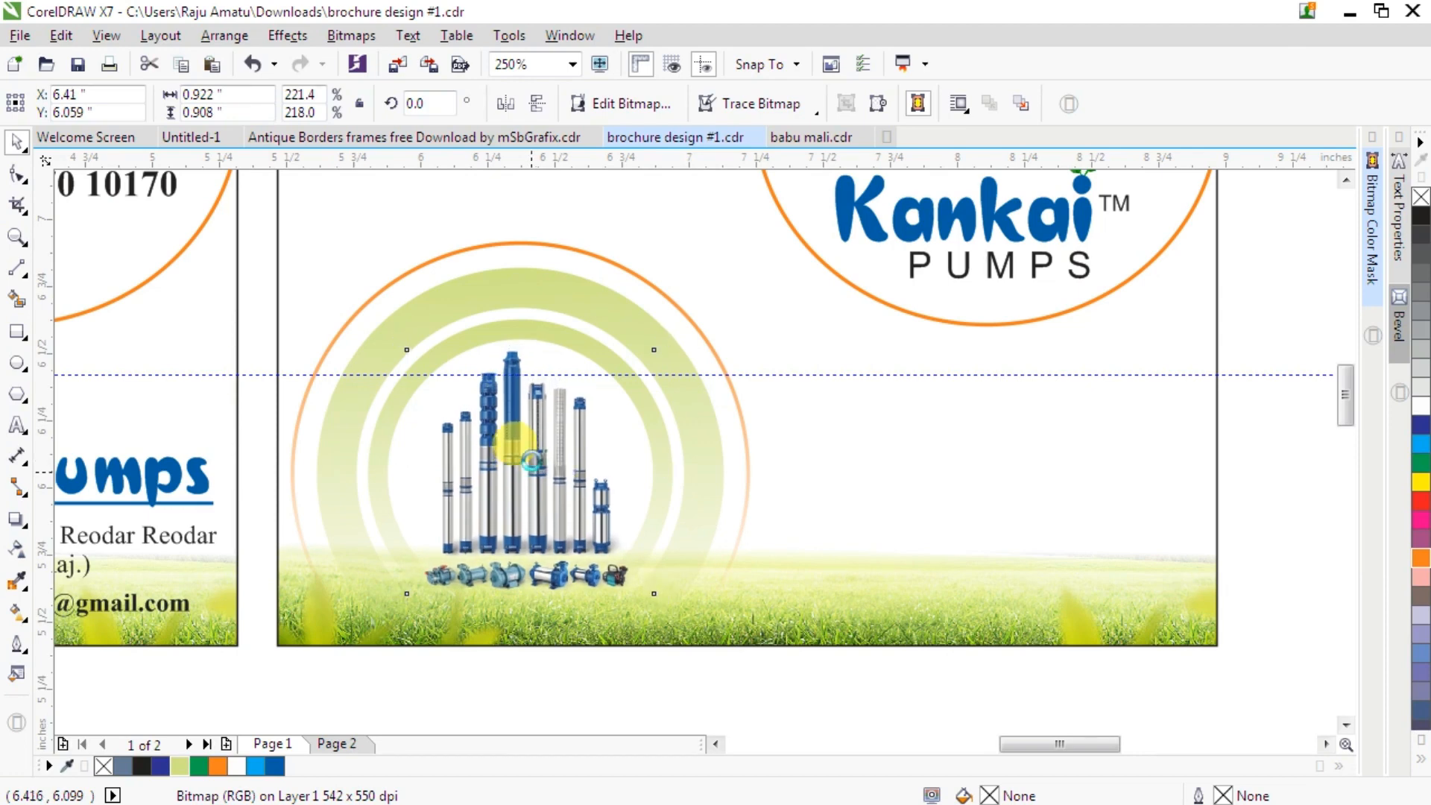
key("Left")
scroll(542, 397, "down", 1)
scroll(543, 396, "down", 2)
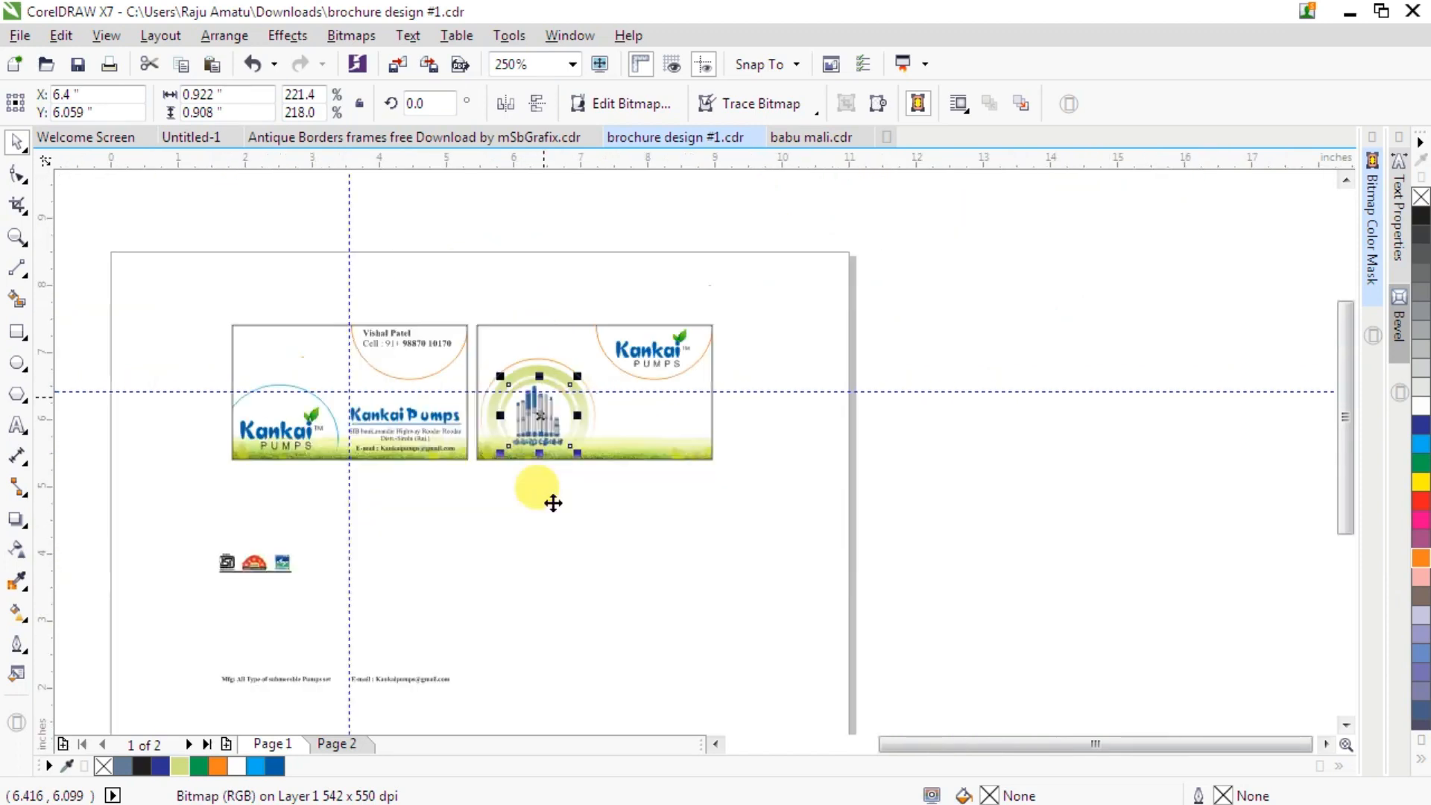
- Move the 'Mfg: All Type of Submersible Pumps set' line and the e-mail line onto the grass of the second card
left_click_drag(203, 648, 489, 699)
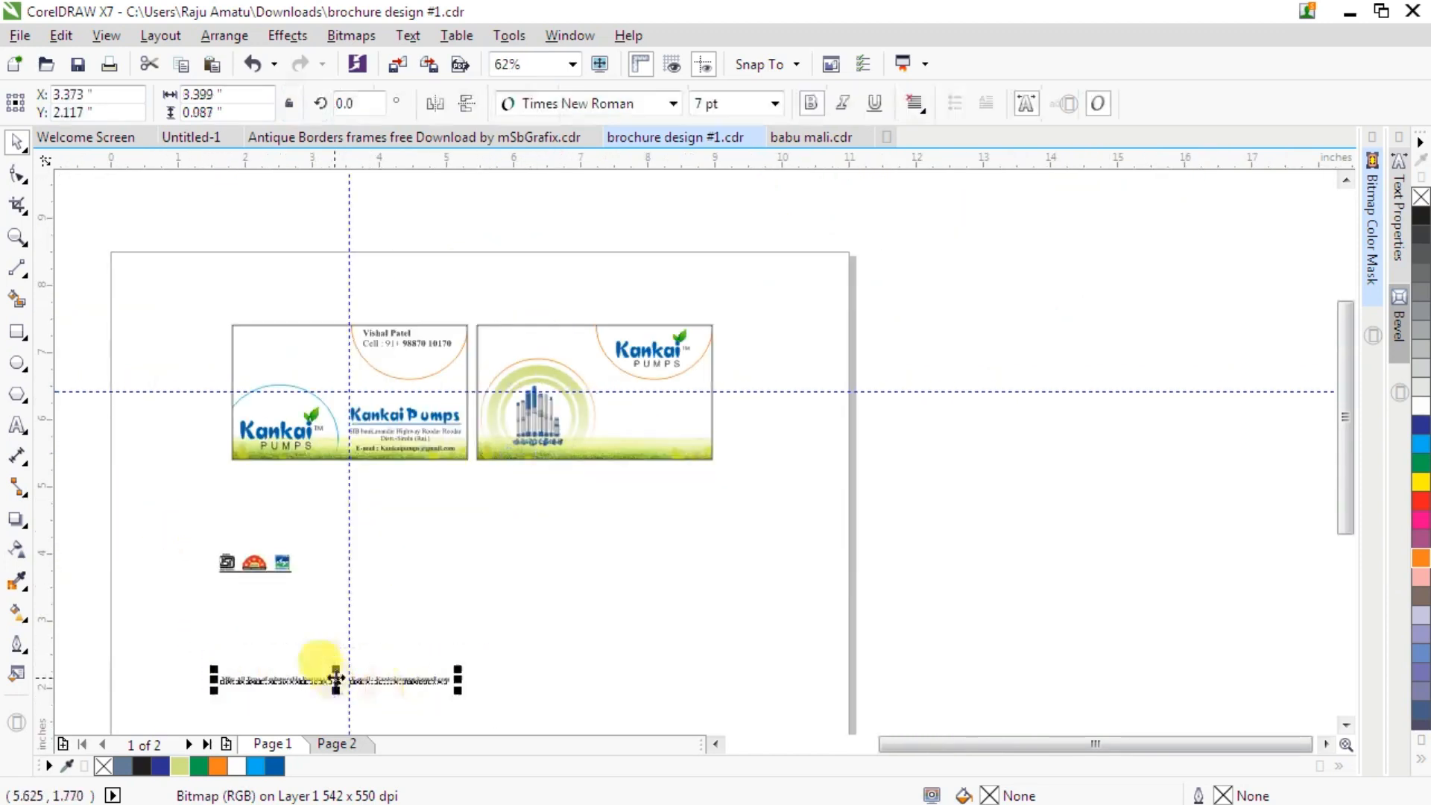
left_click_drag(557, 491, 597, 447)
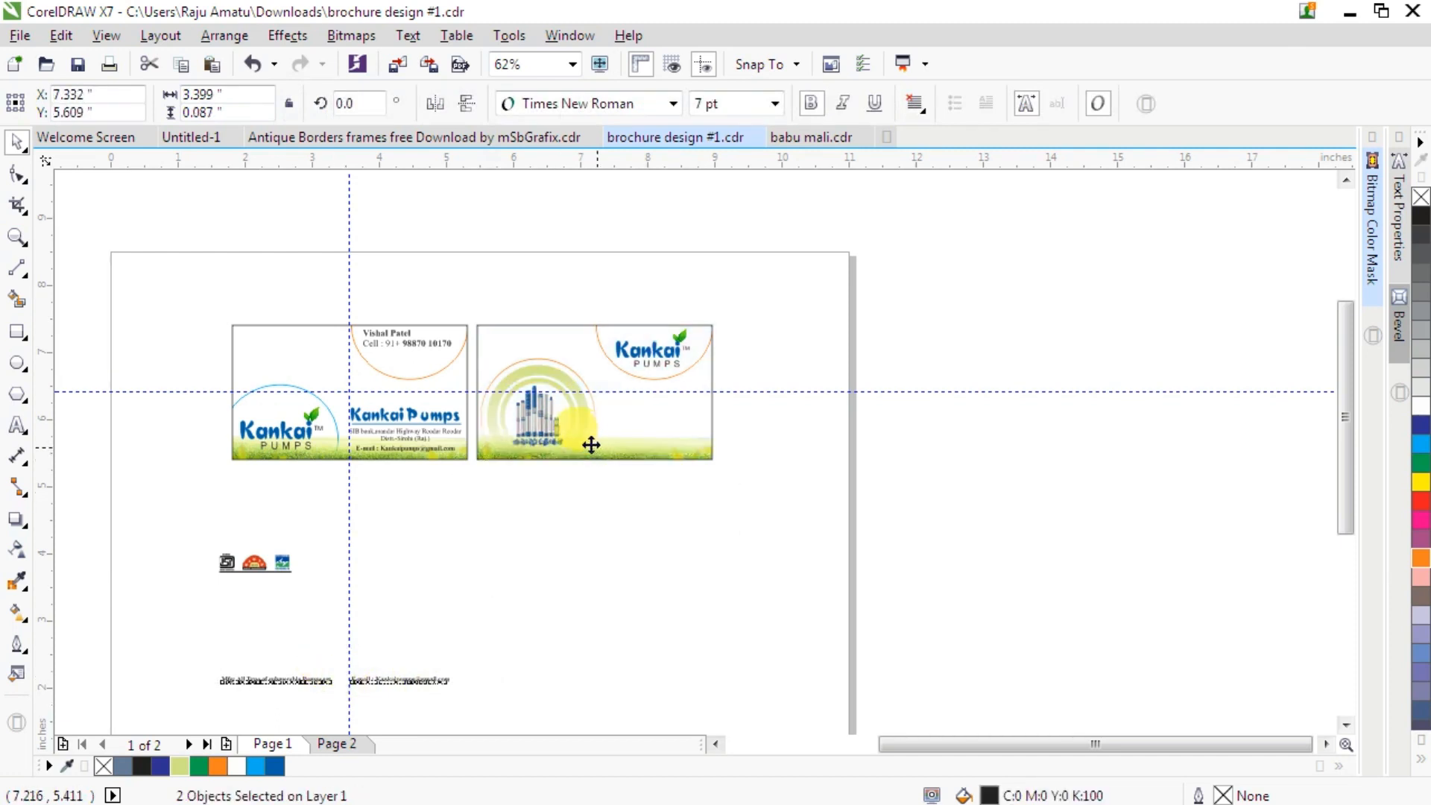
scroll(578, 450, "up", 2)
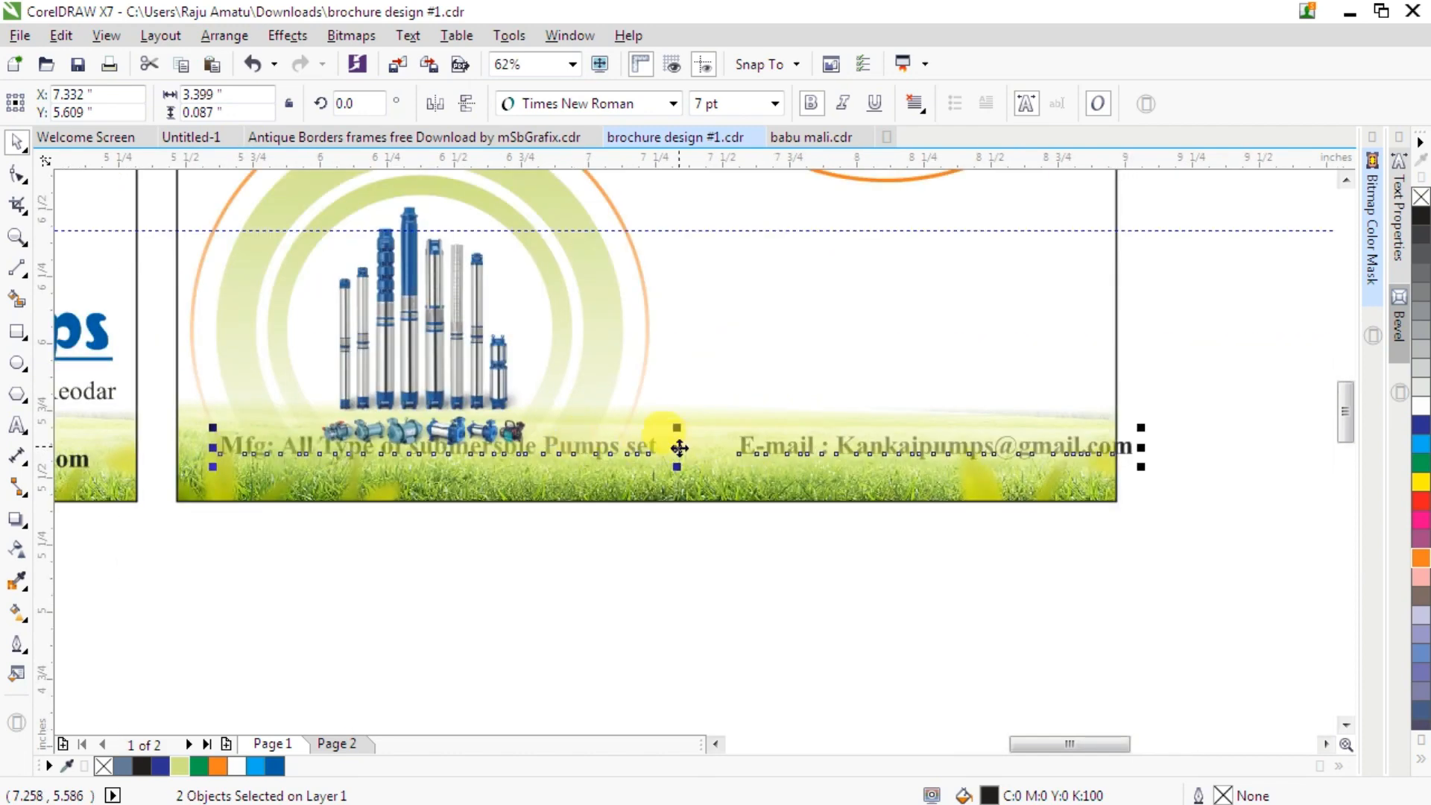
- Lower both text lines to the grass at the second card's bottom edge and nudge the e-mail line slightly left
left_click_drag(680, 448, 676, 475)
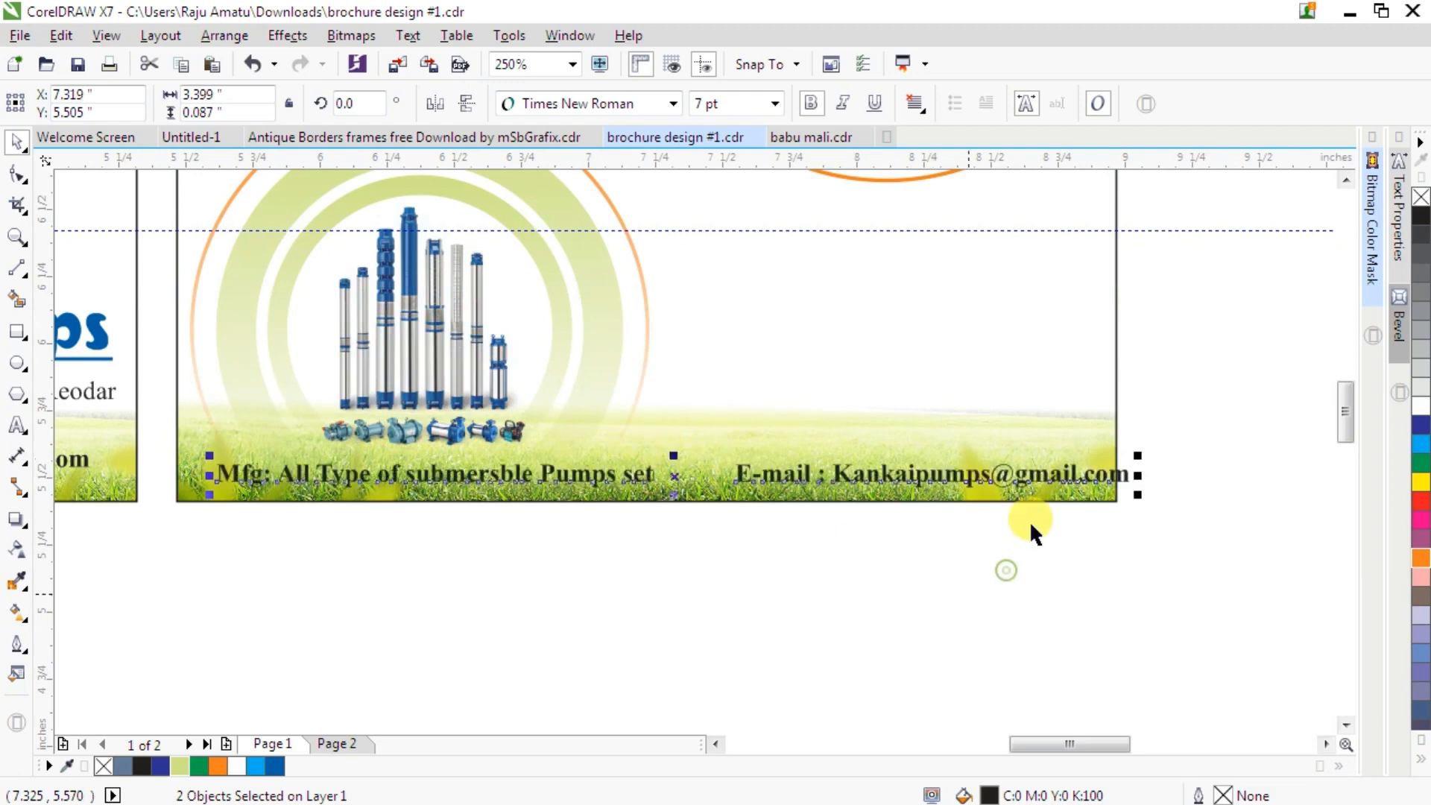
left_click(1039, 471)
left_click_drag(1032, 474, 997, 477)
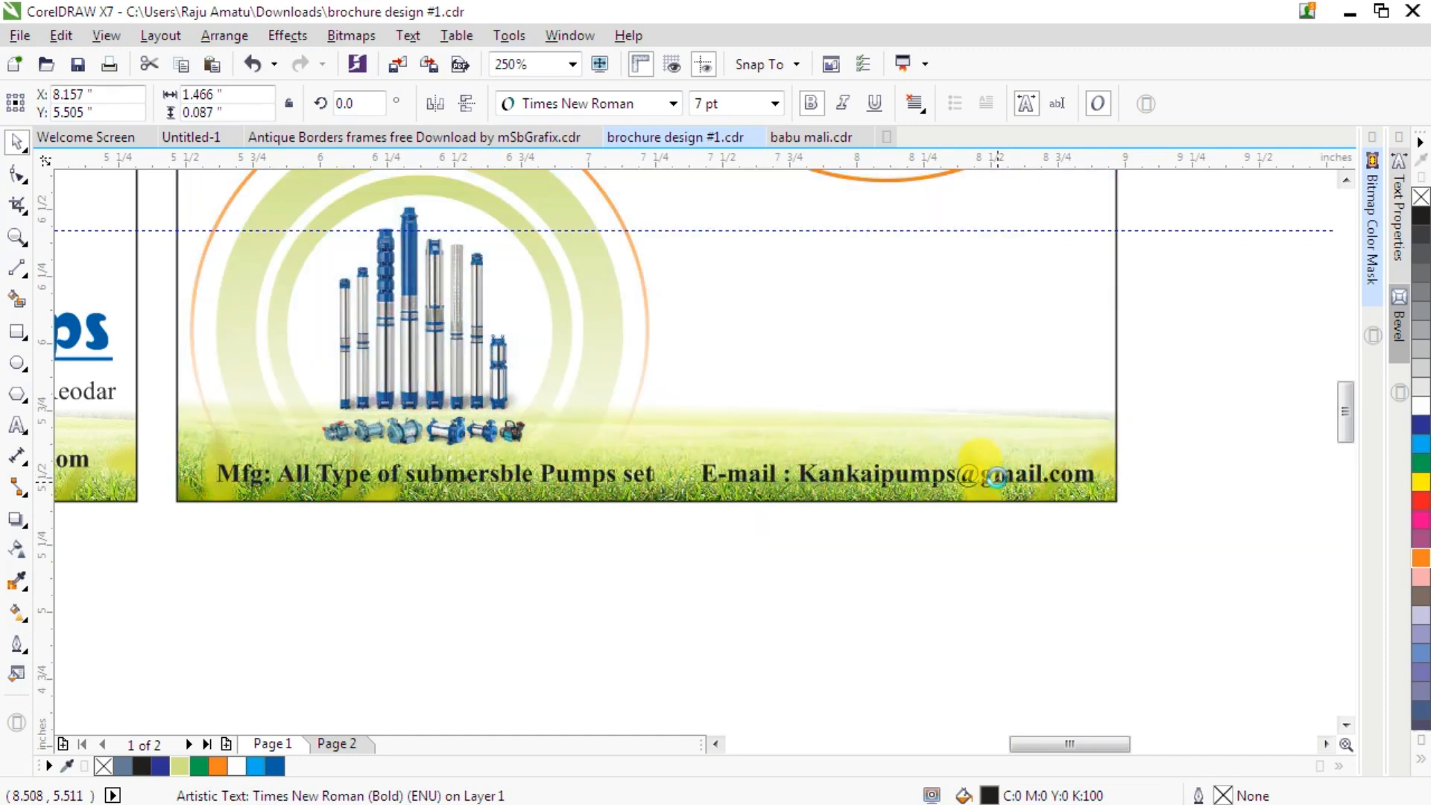
- Nudge the 'Mfg: All Type of submersble Pumps set' line slightly left toward the card's left edge
left_click(505, 584)
left_click(279, 483)
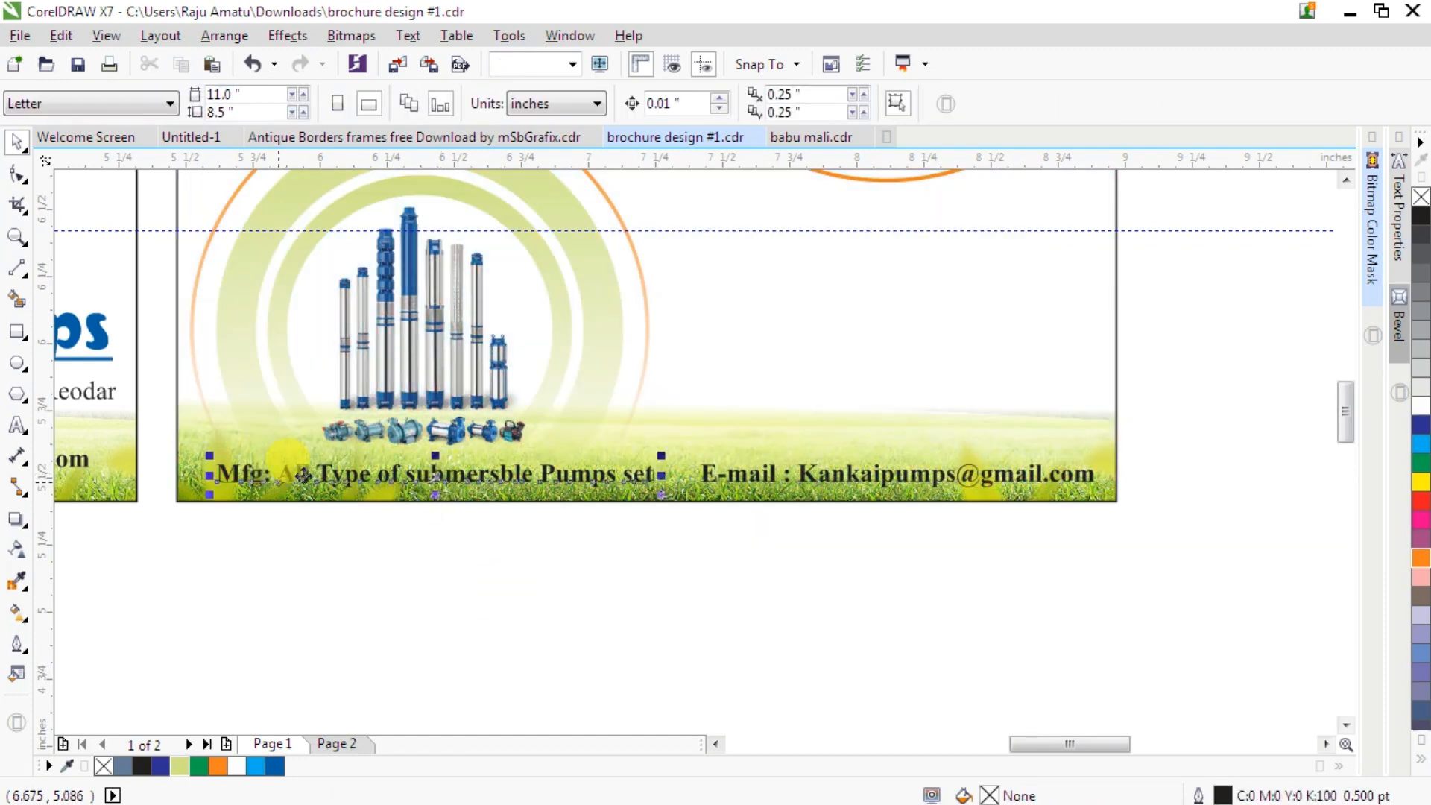
key("ctrl+plus")
left_click_drag(302, 477, 278, 477)
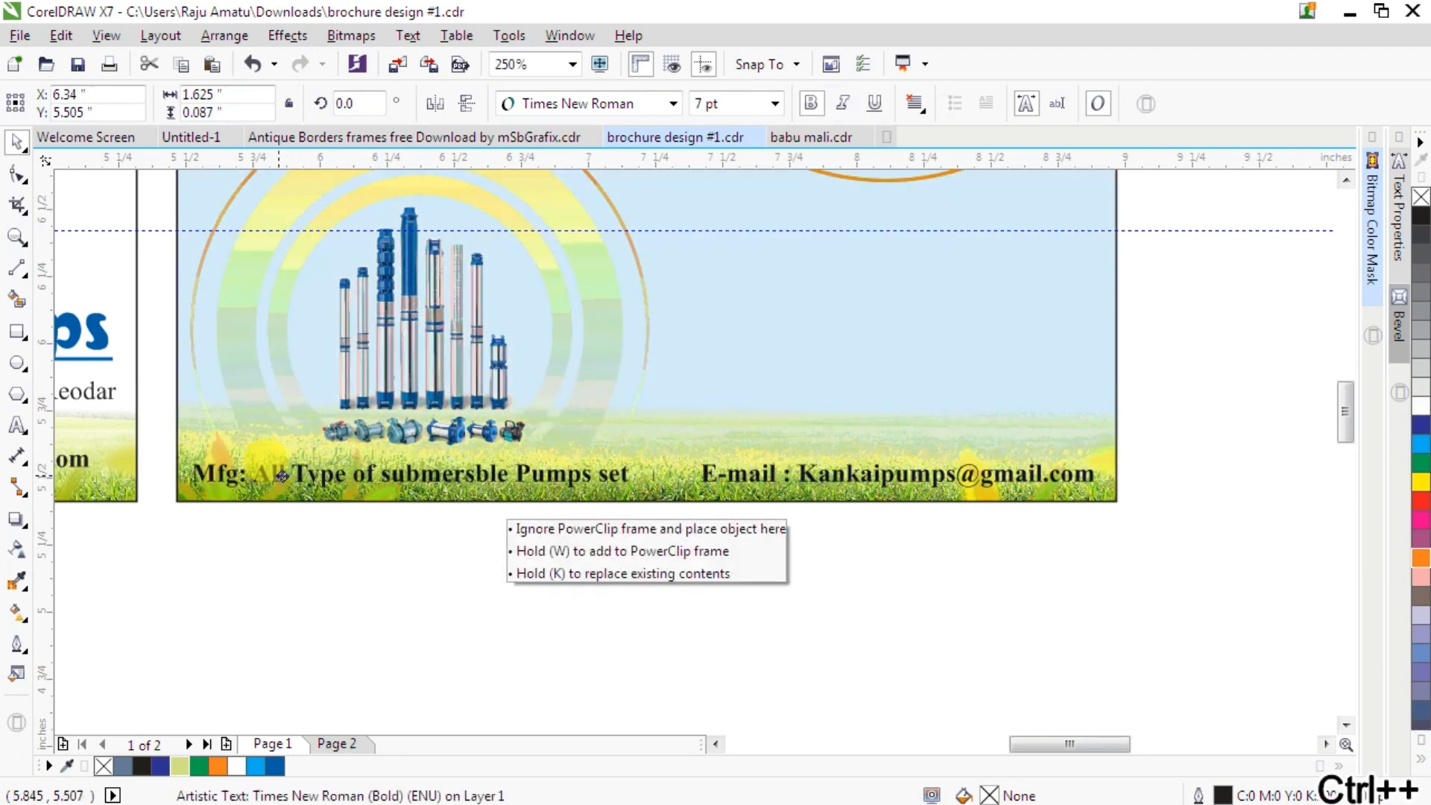
key("Escape")
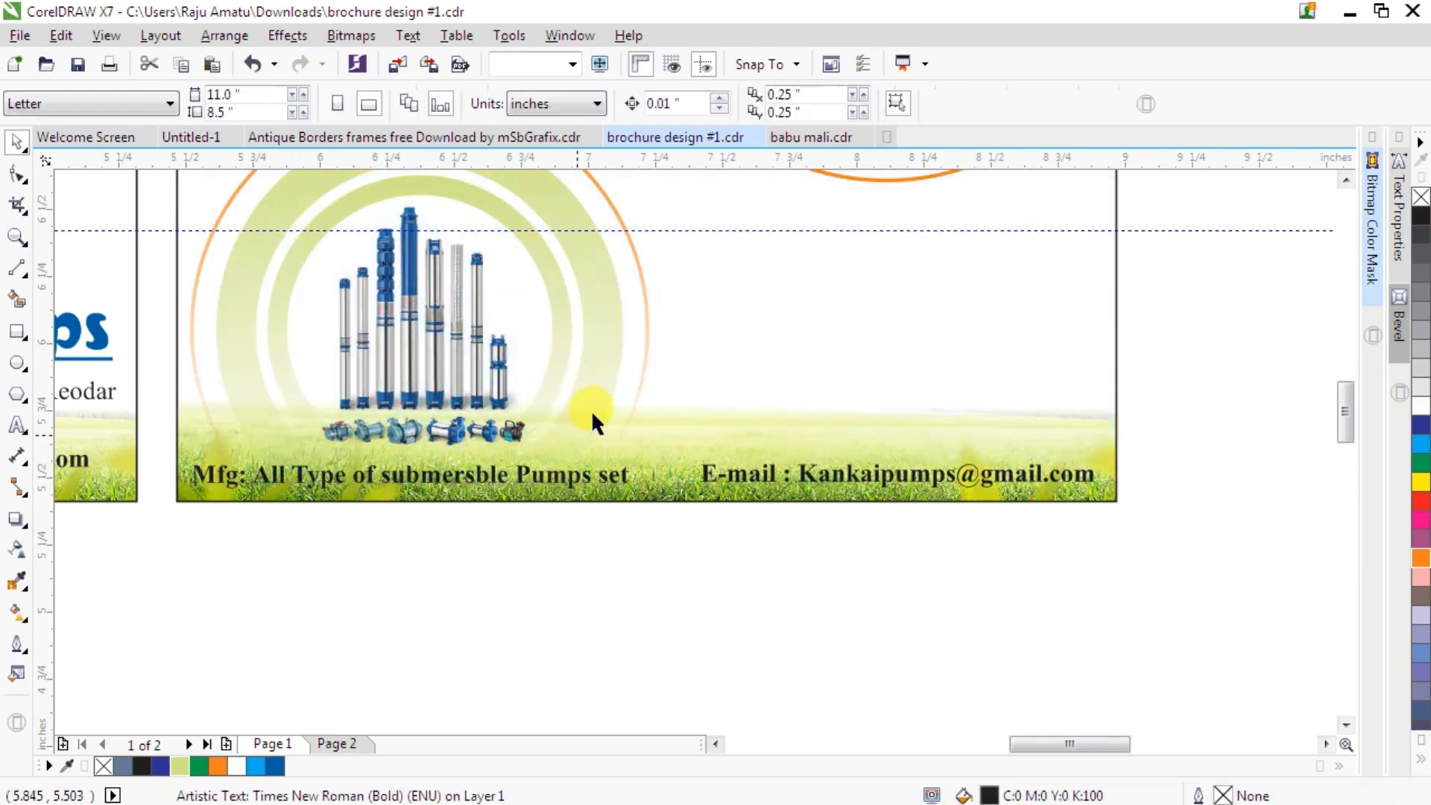
- Move the group of ISI, energy-saving and BEE certification logos into the top-left corner of the second card
scroll(591, 410, "down", 2)
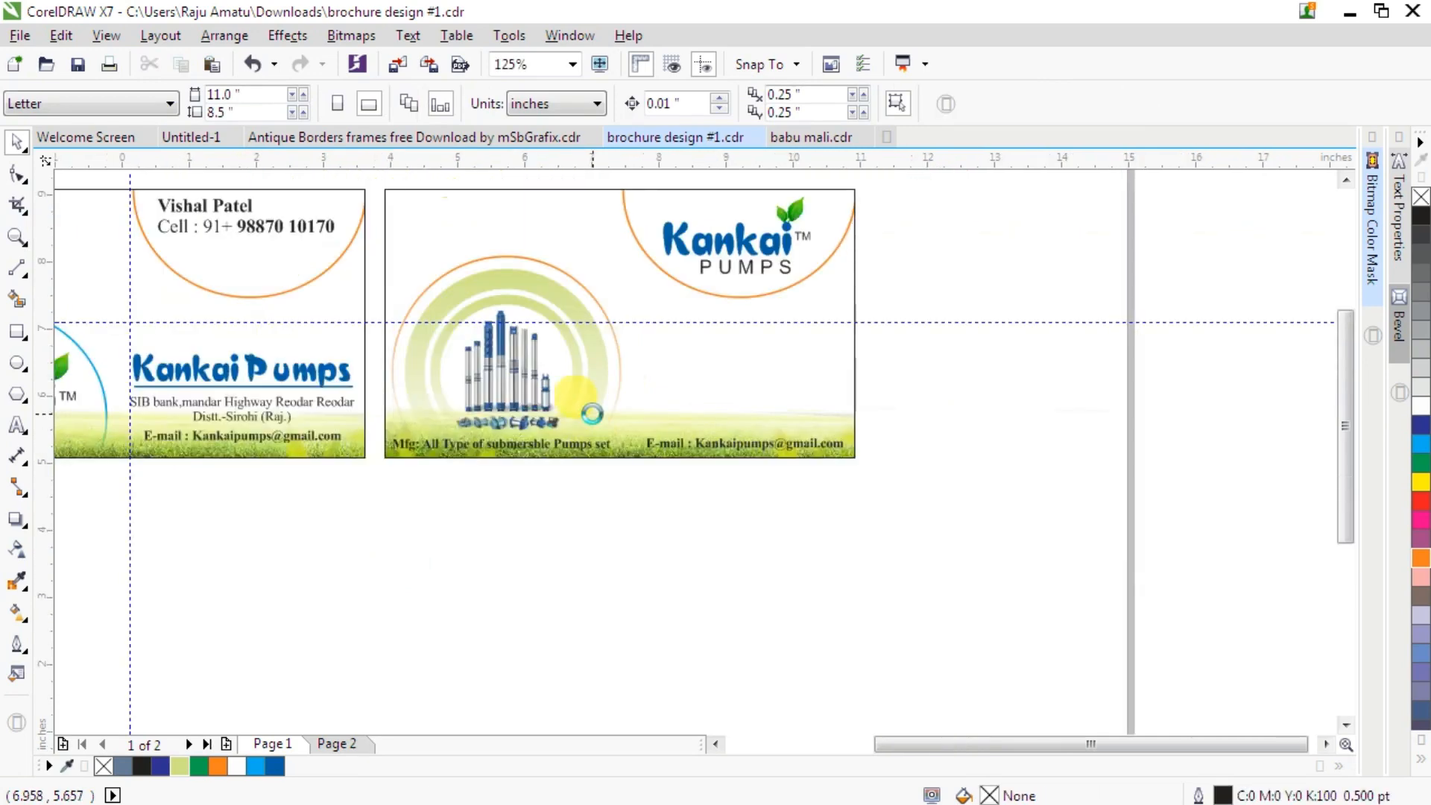
scroll(592, 410, "down", 2)
left_click_drag(378, 589, 383, 592)
left_click_drag(255, 527, 551, 311)
scroll(552, 309, "up", 3)
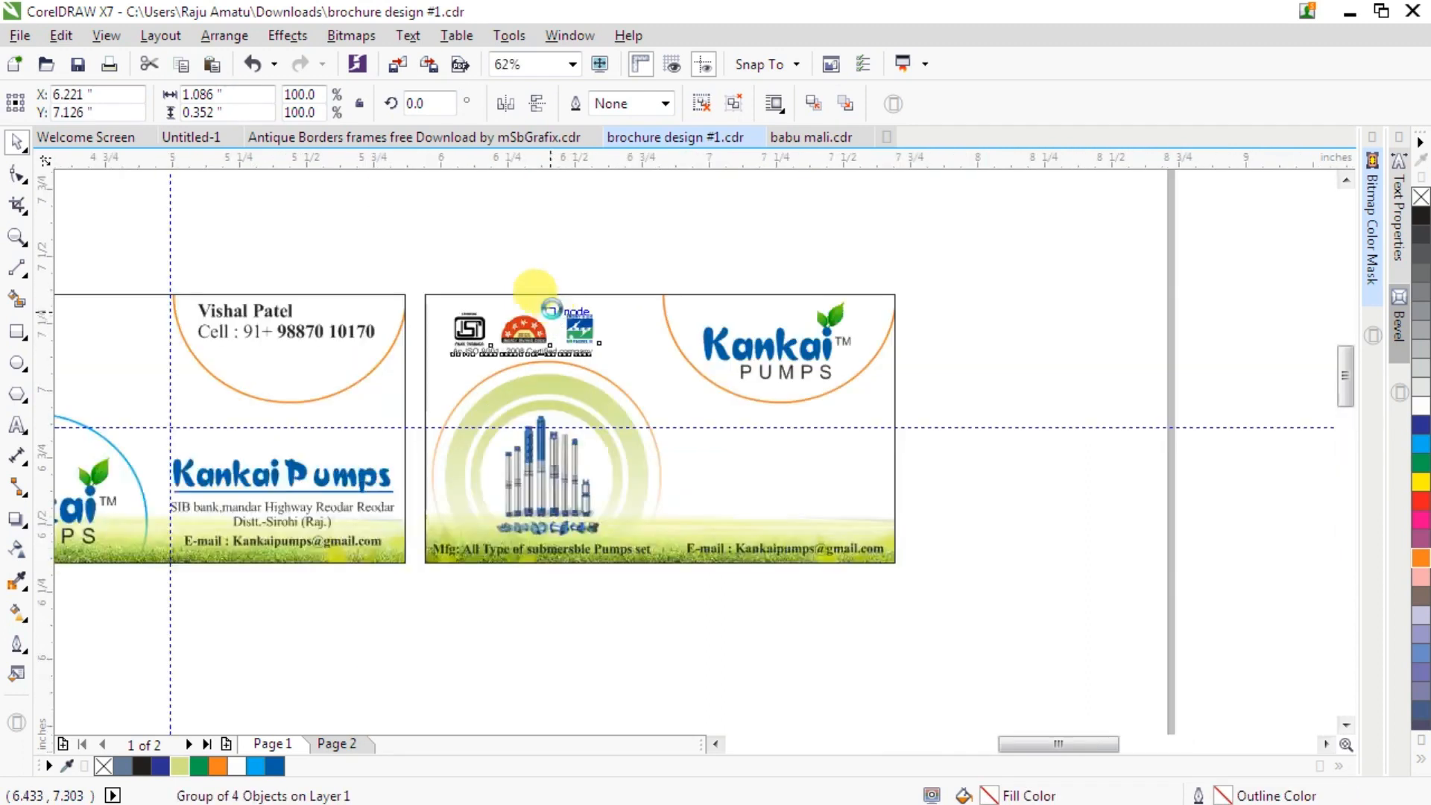
- Nudge the certification logos group closer to the second card's top-left corner
scroll(552, 309, "up", 8)
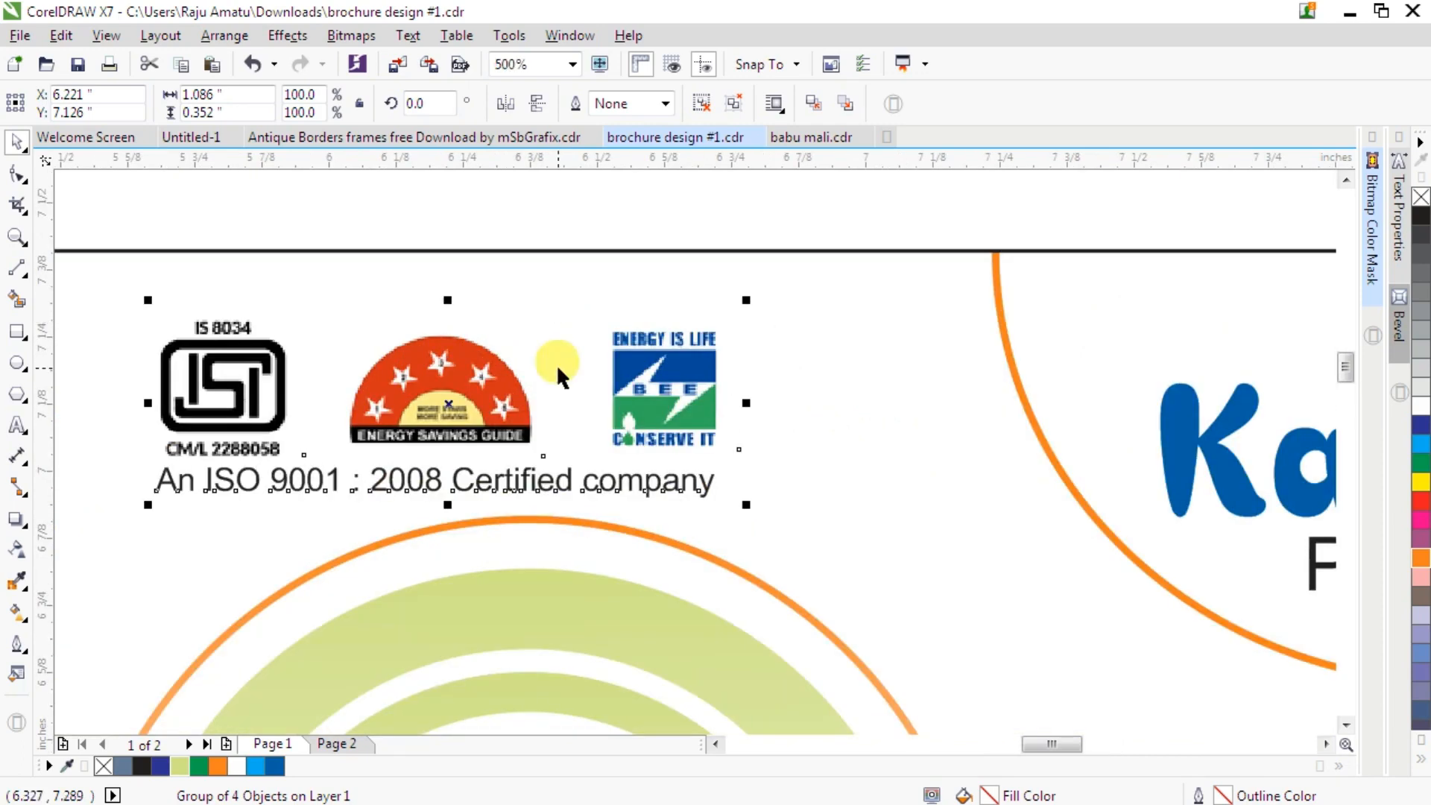
scroll(556, 364, "down", 2)
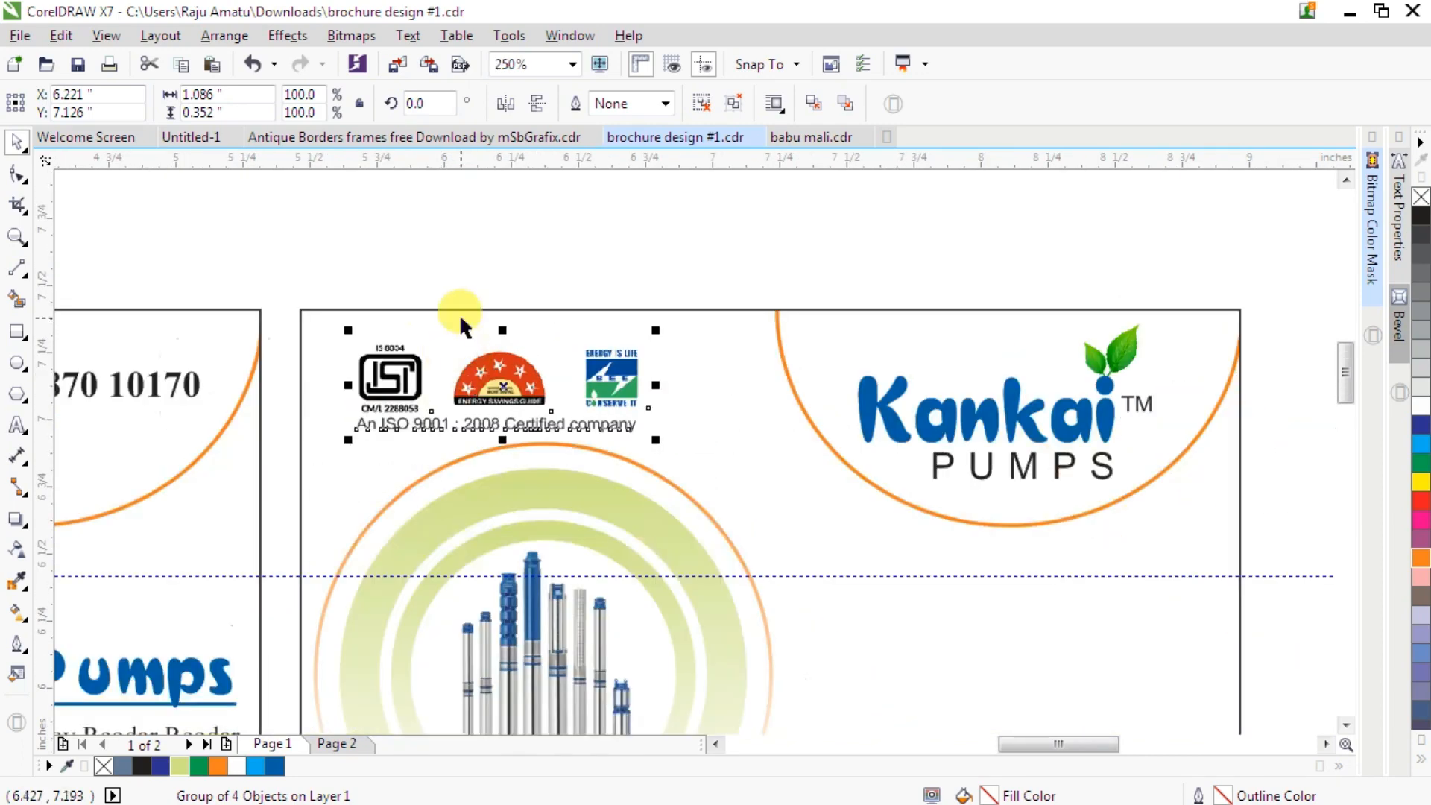
scroll(417, 307, "up", 2)
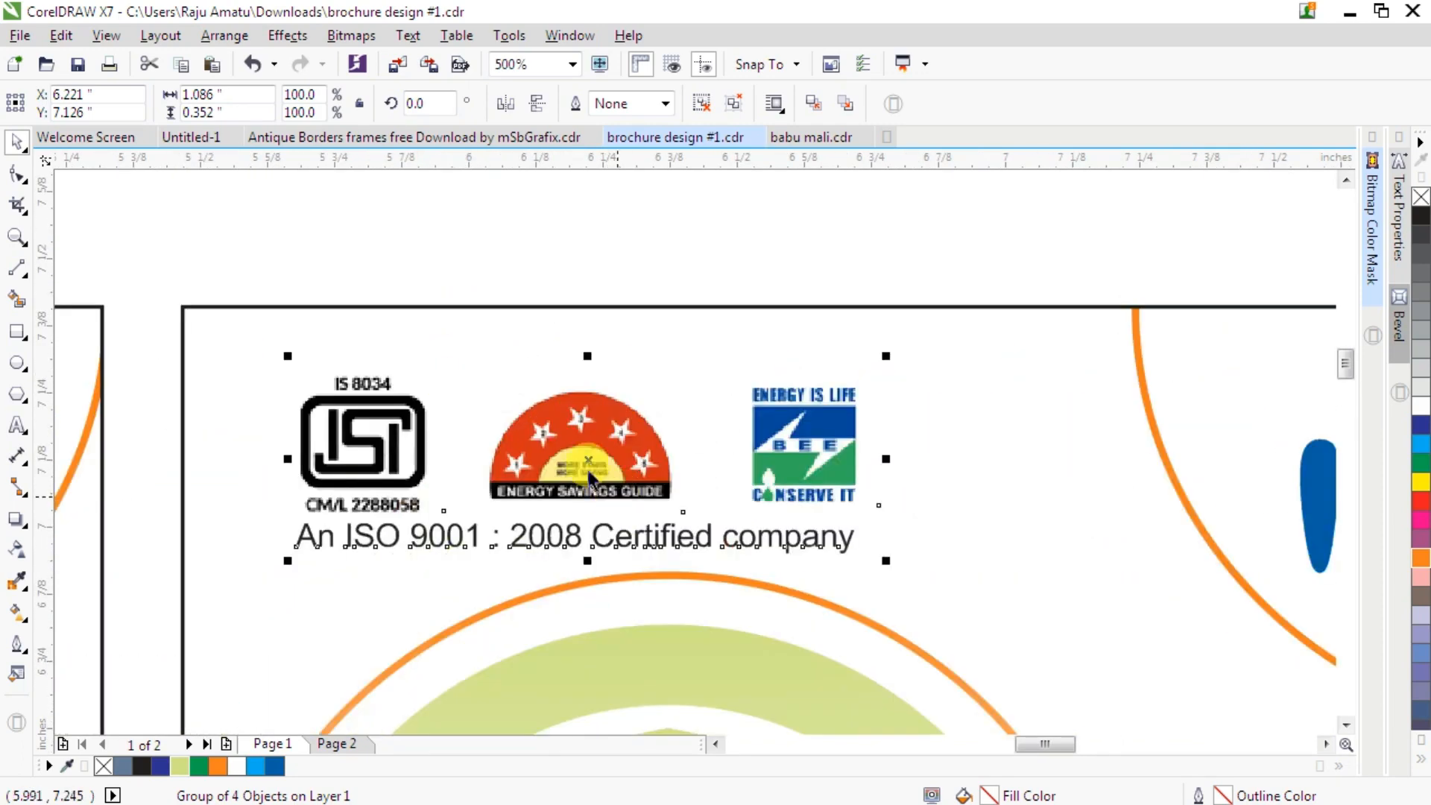
left_click_drag(588, 460, 490, 415)
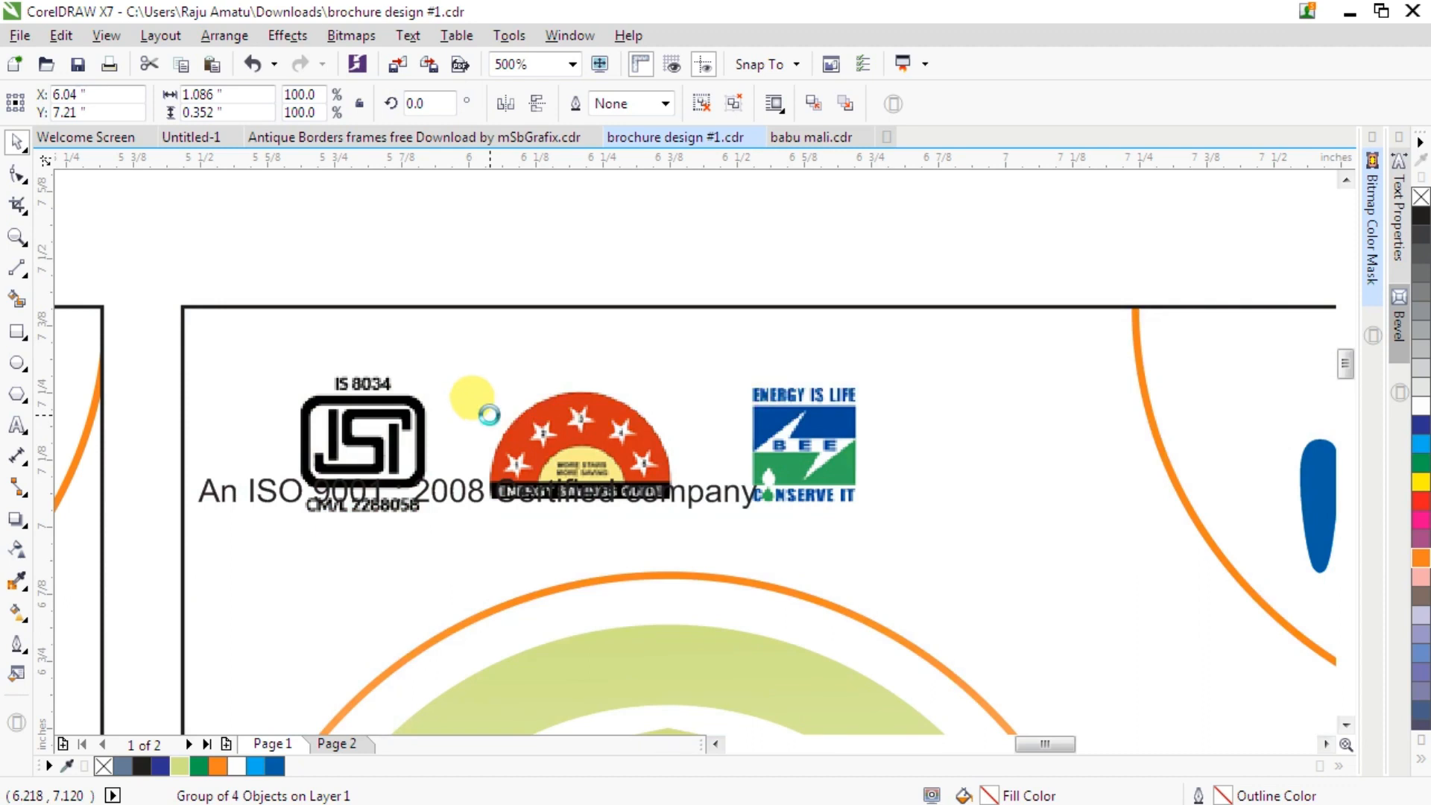
key("ctrl+z")
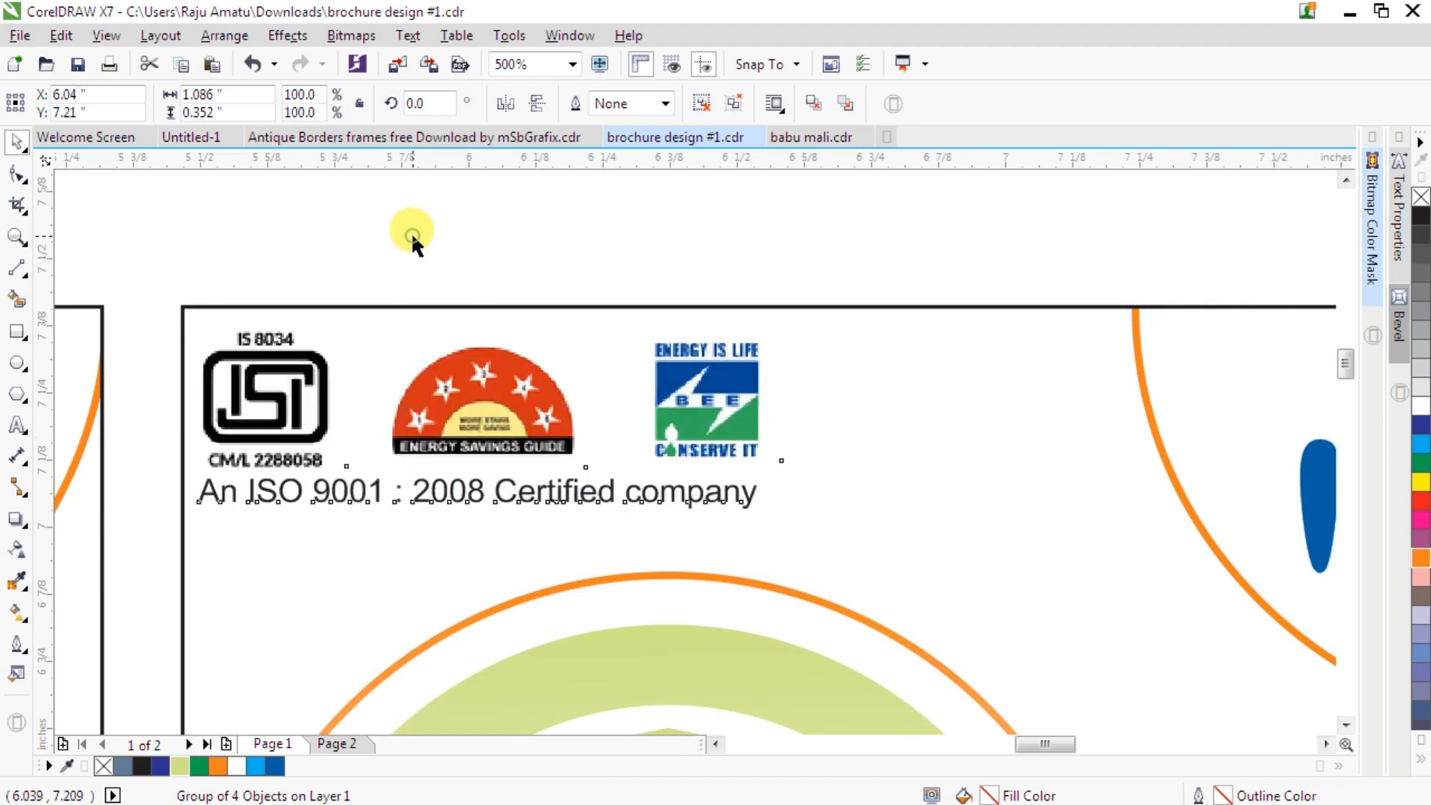
- Remove the outline from the second card's PowerClip rectangle by setting its outline width to None
left_click(528, 286)
scroll(526, 280, "down", 2)
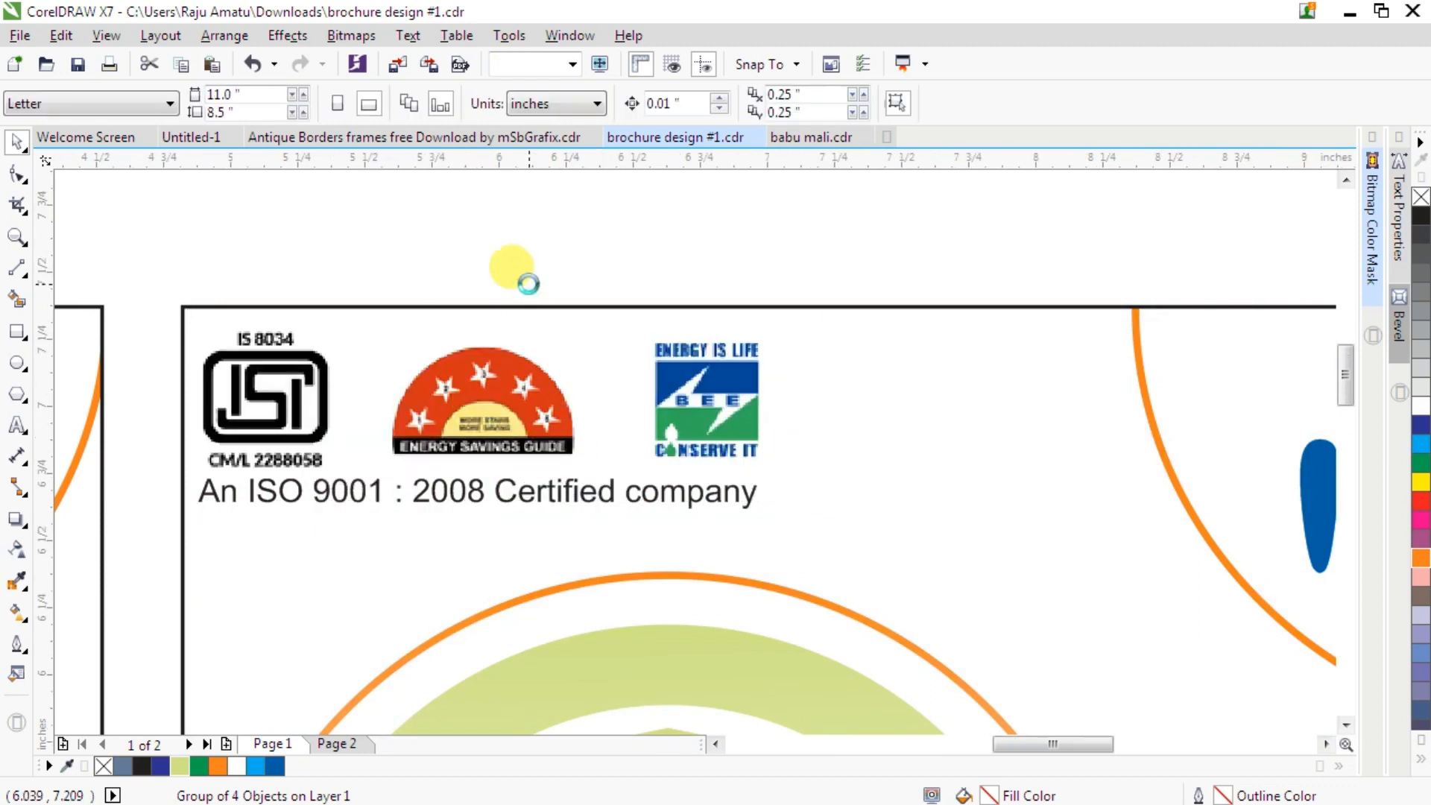
scroll(526, 280, "down", 2)
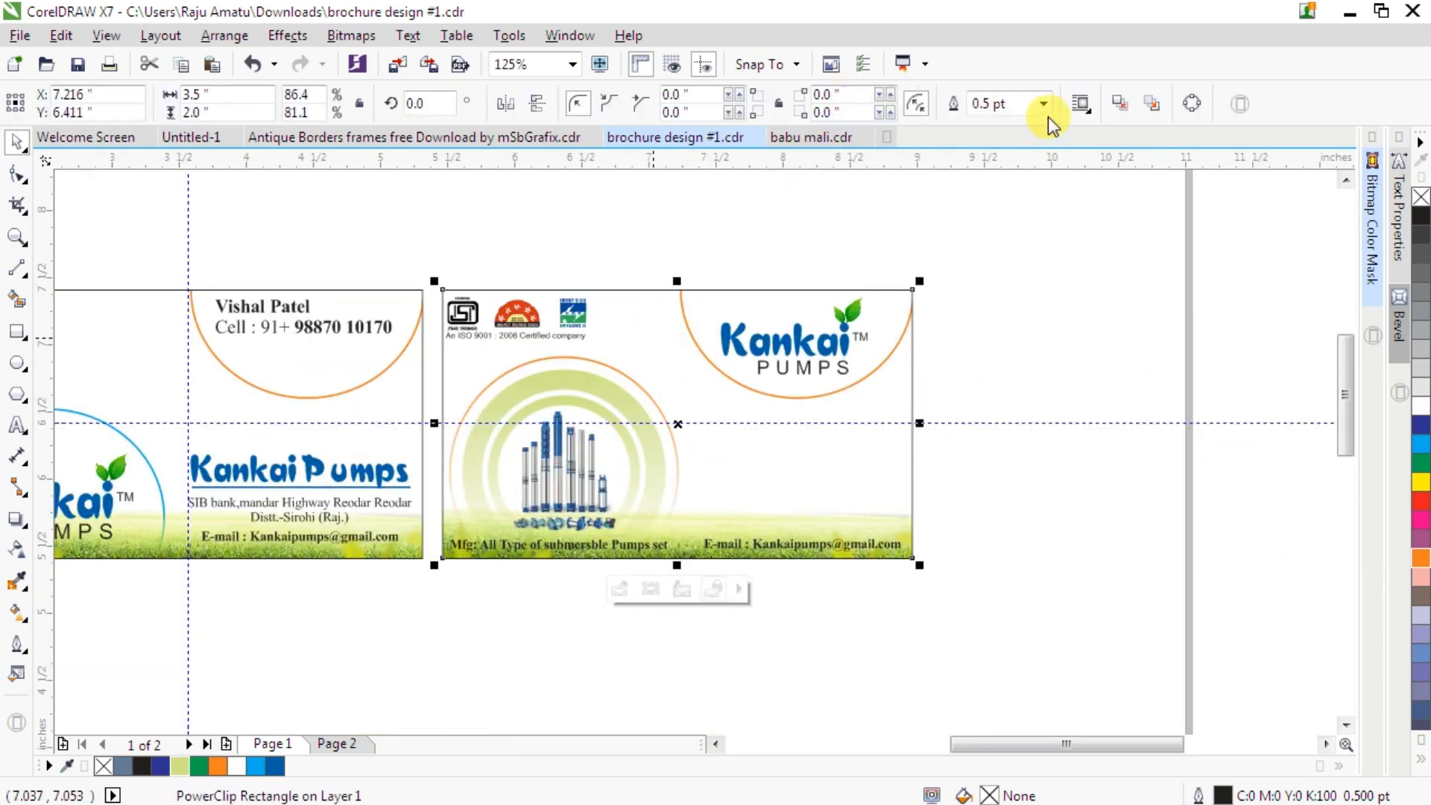
left_click(1044, 105)
left_click(1012, 126)
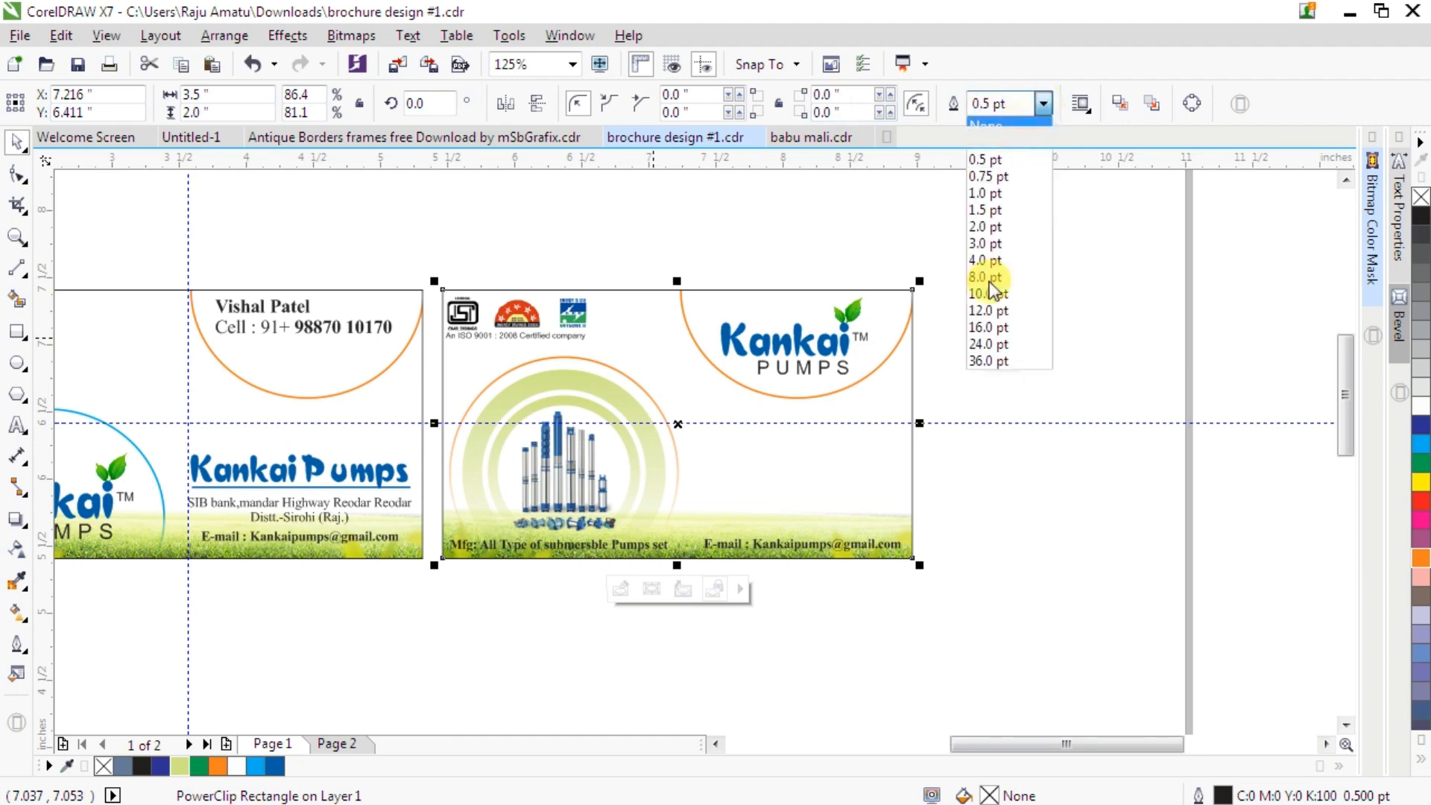
- Set the first card's PowerClip rectangle outline width to None as well
left_click(365, 401)
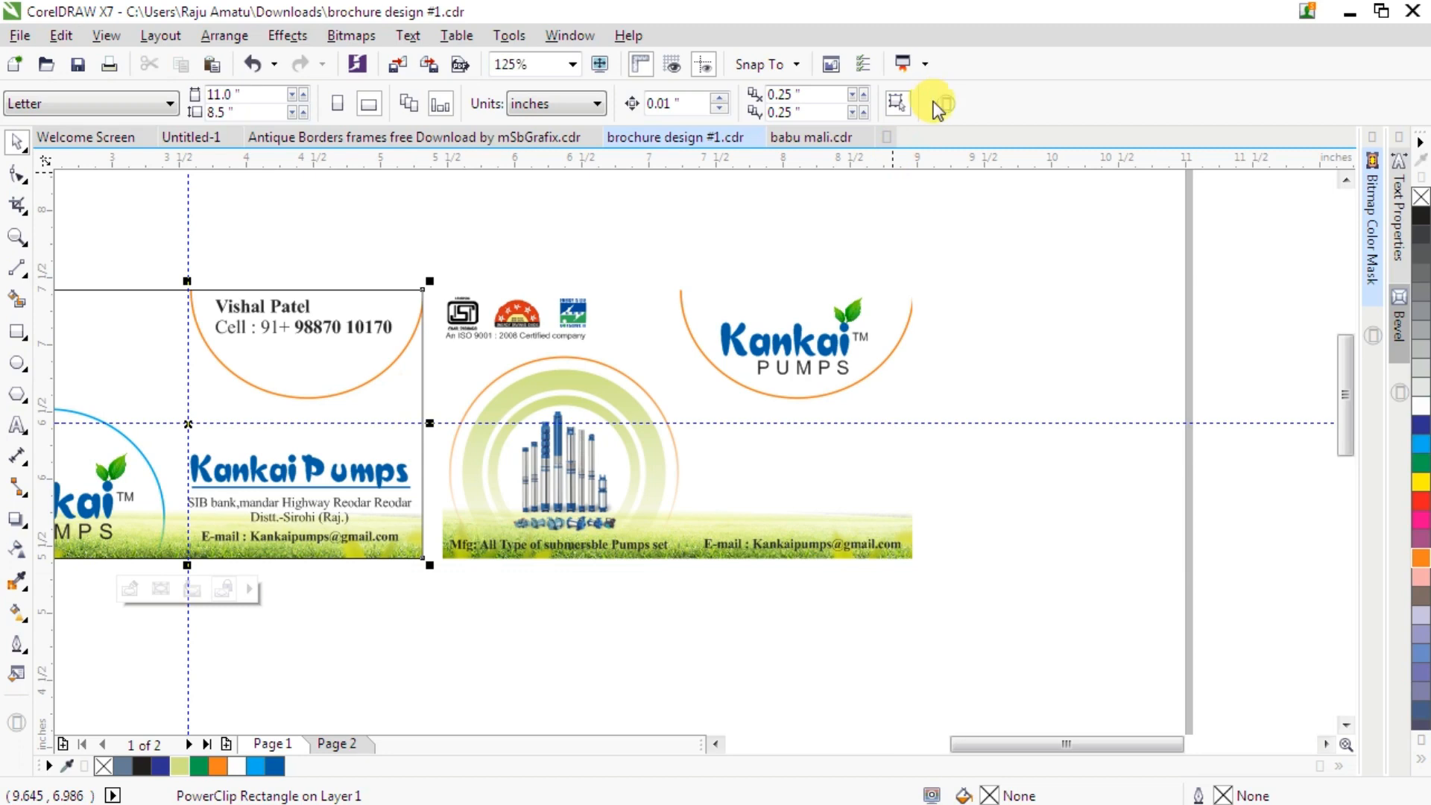
left_click(1044, 105)
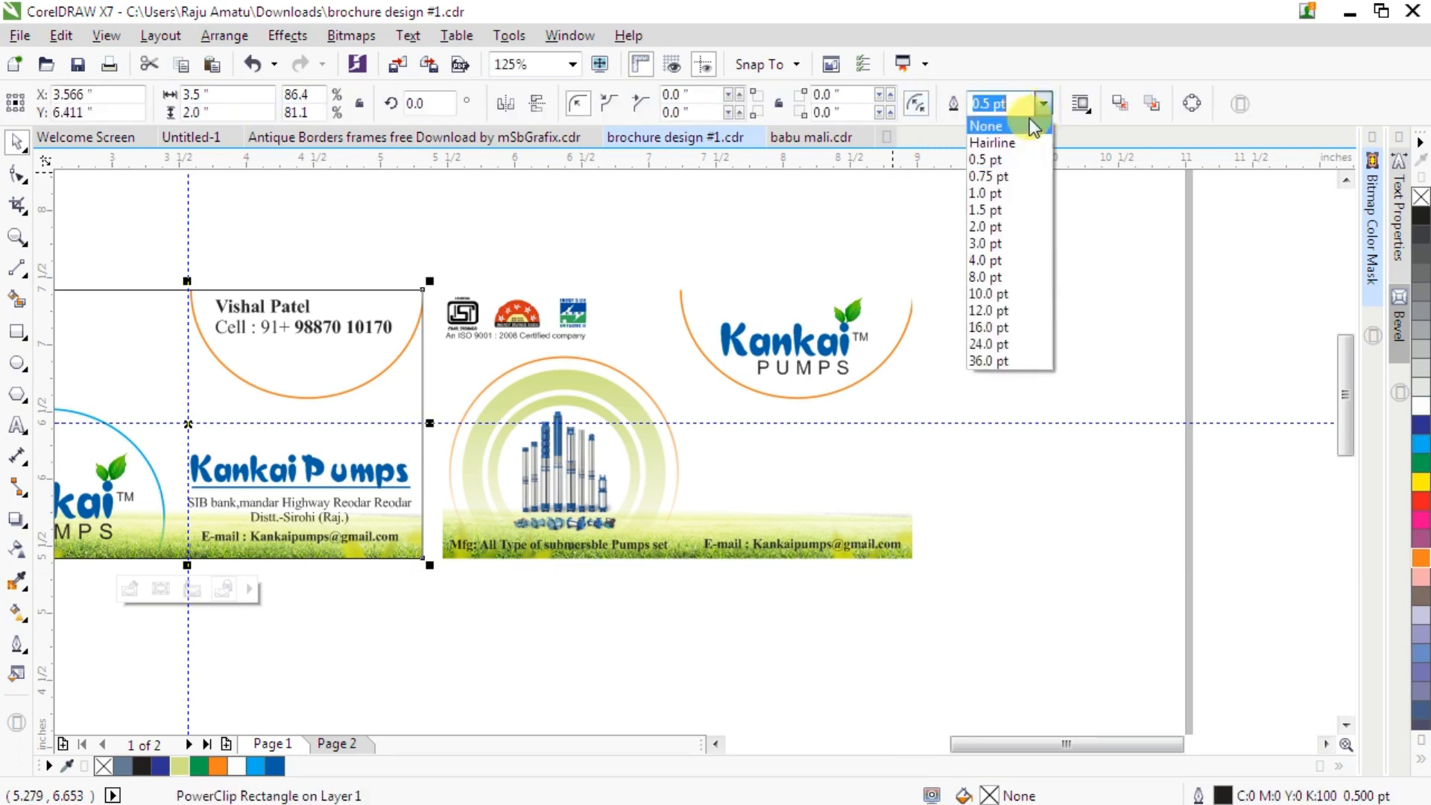
left_click(969, 361)
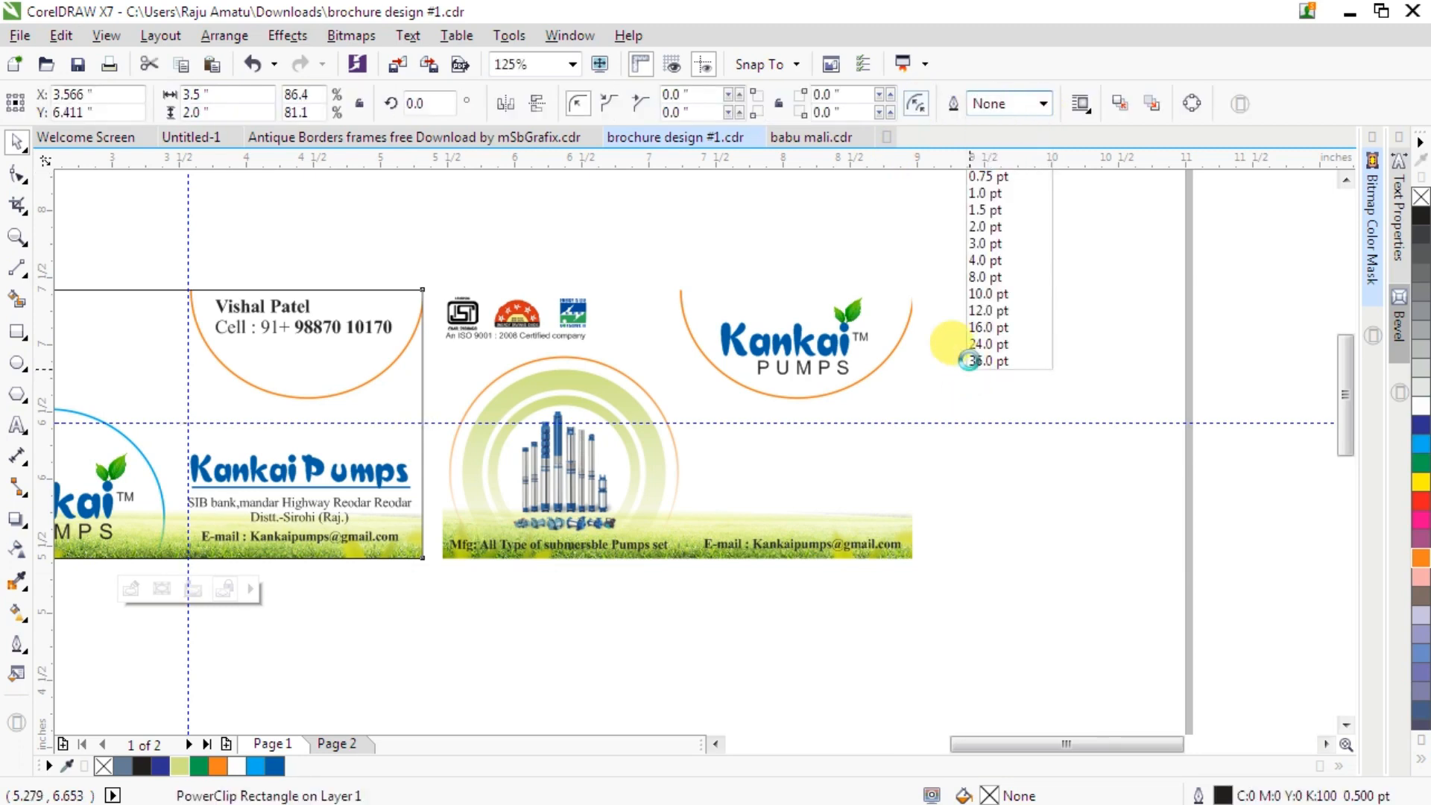
left_click(708, 325)
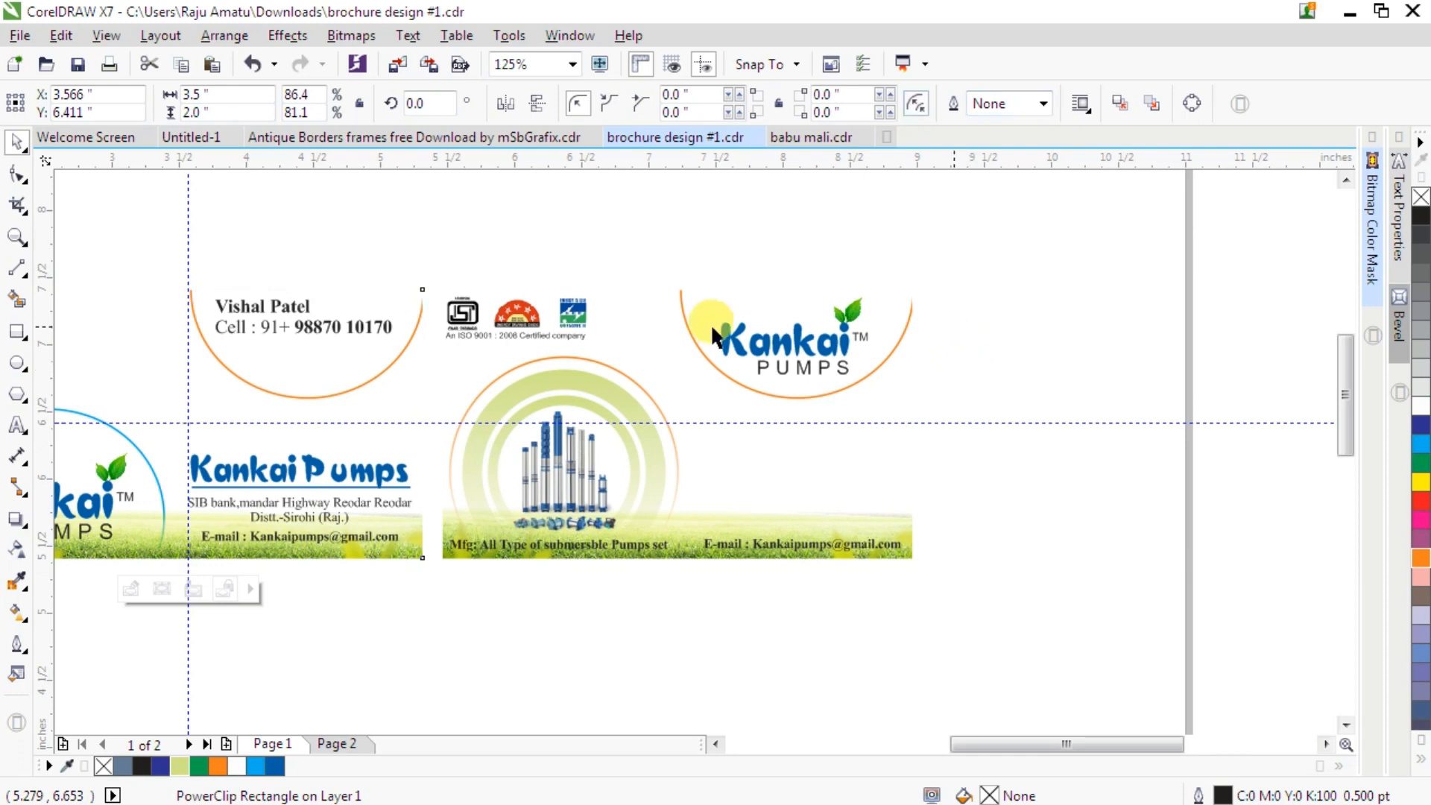
- Remove the vertical and horizontal guidelines from the page
scroll(709, 323, "down", 2)
left_click(633, 339)
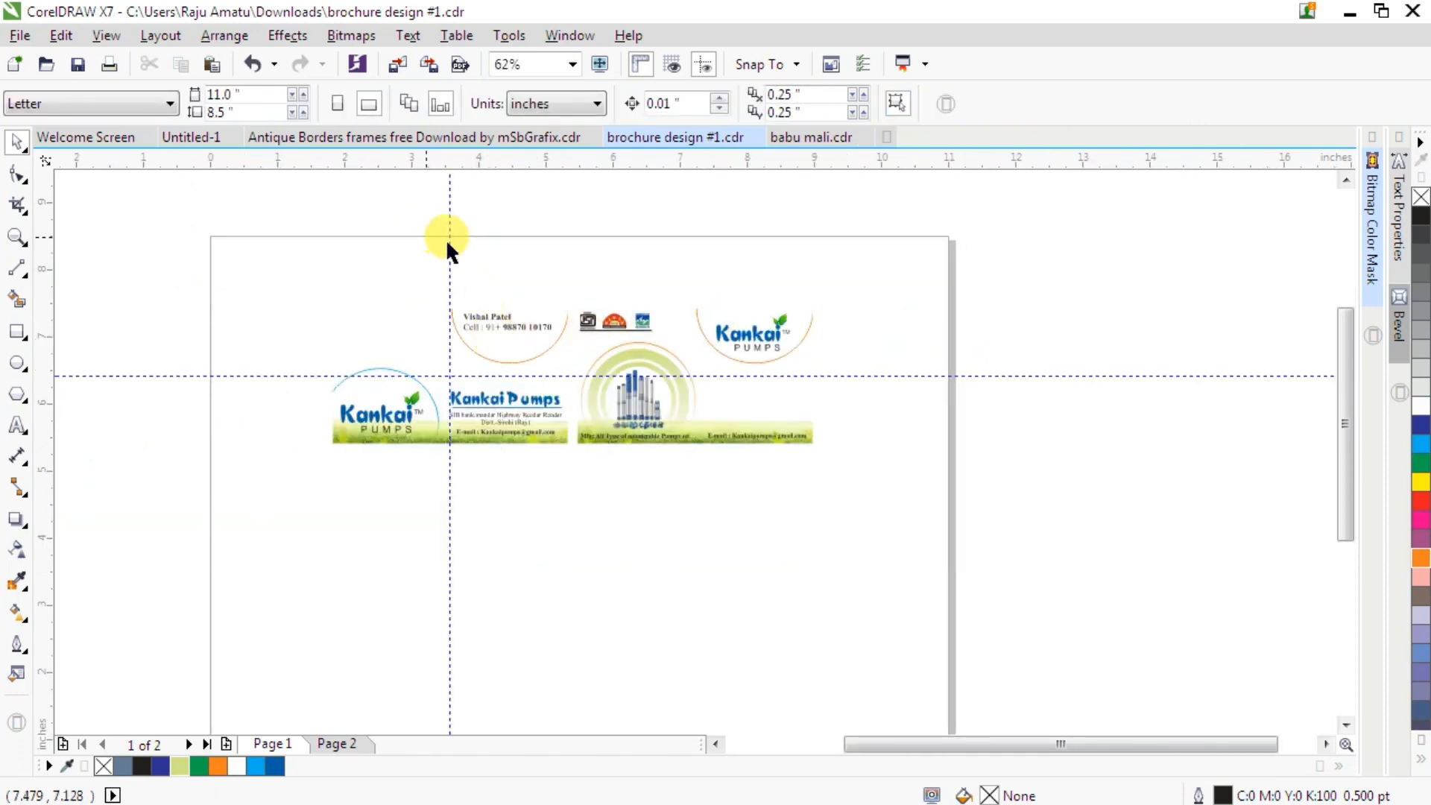
left_click_drag(450, 247, 908, 381)
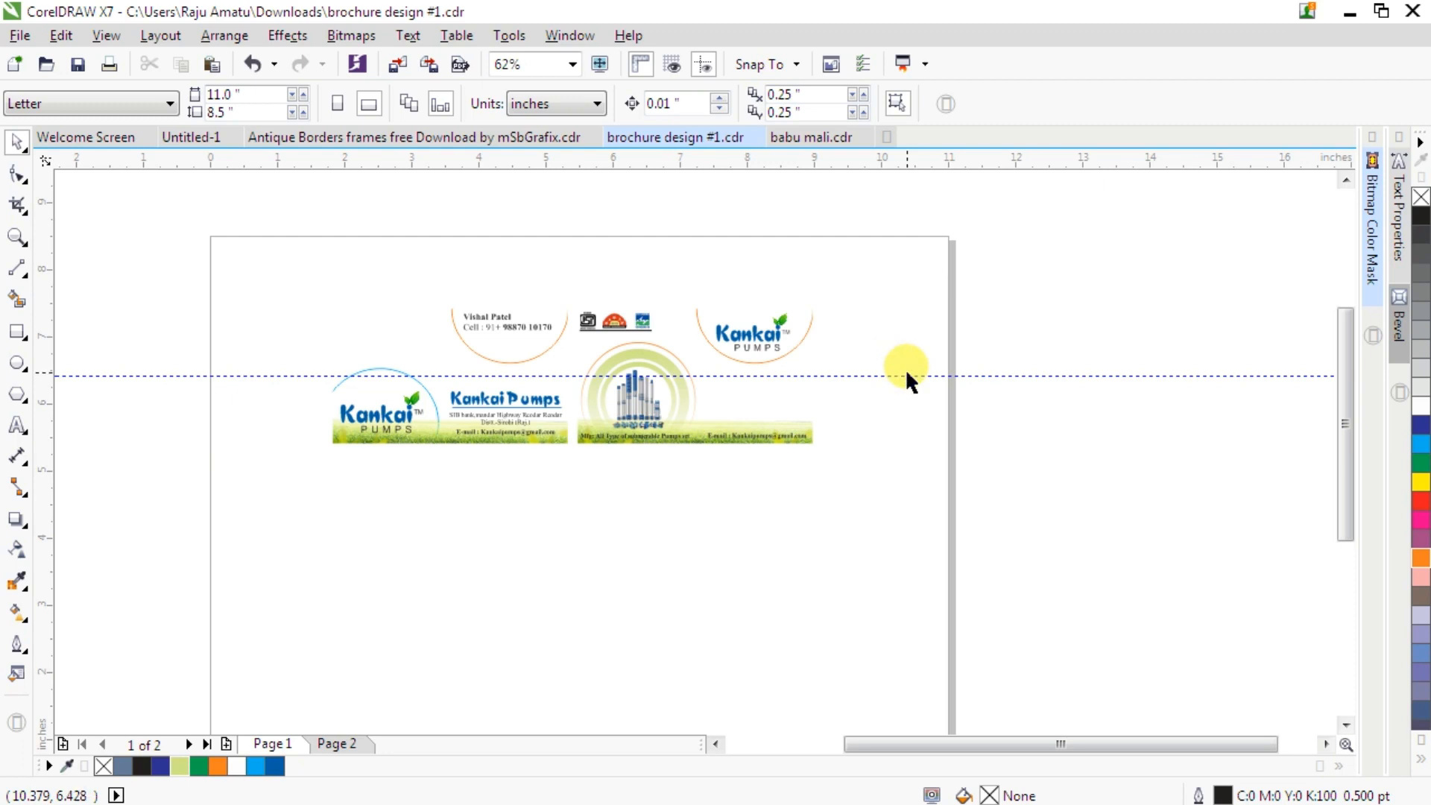
left_click(908, 377)
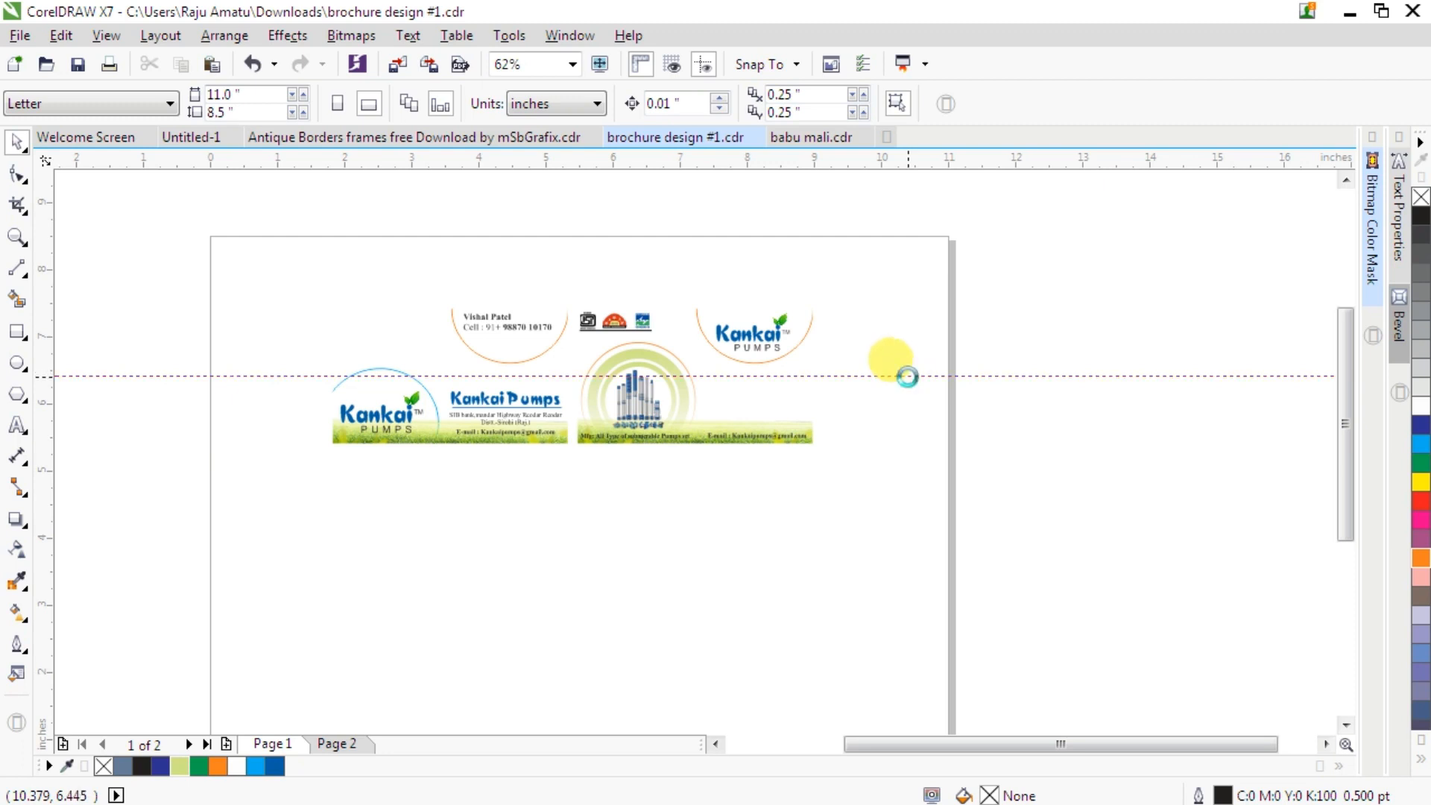
key("Delete")
key("alt+plus")
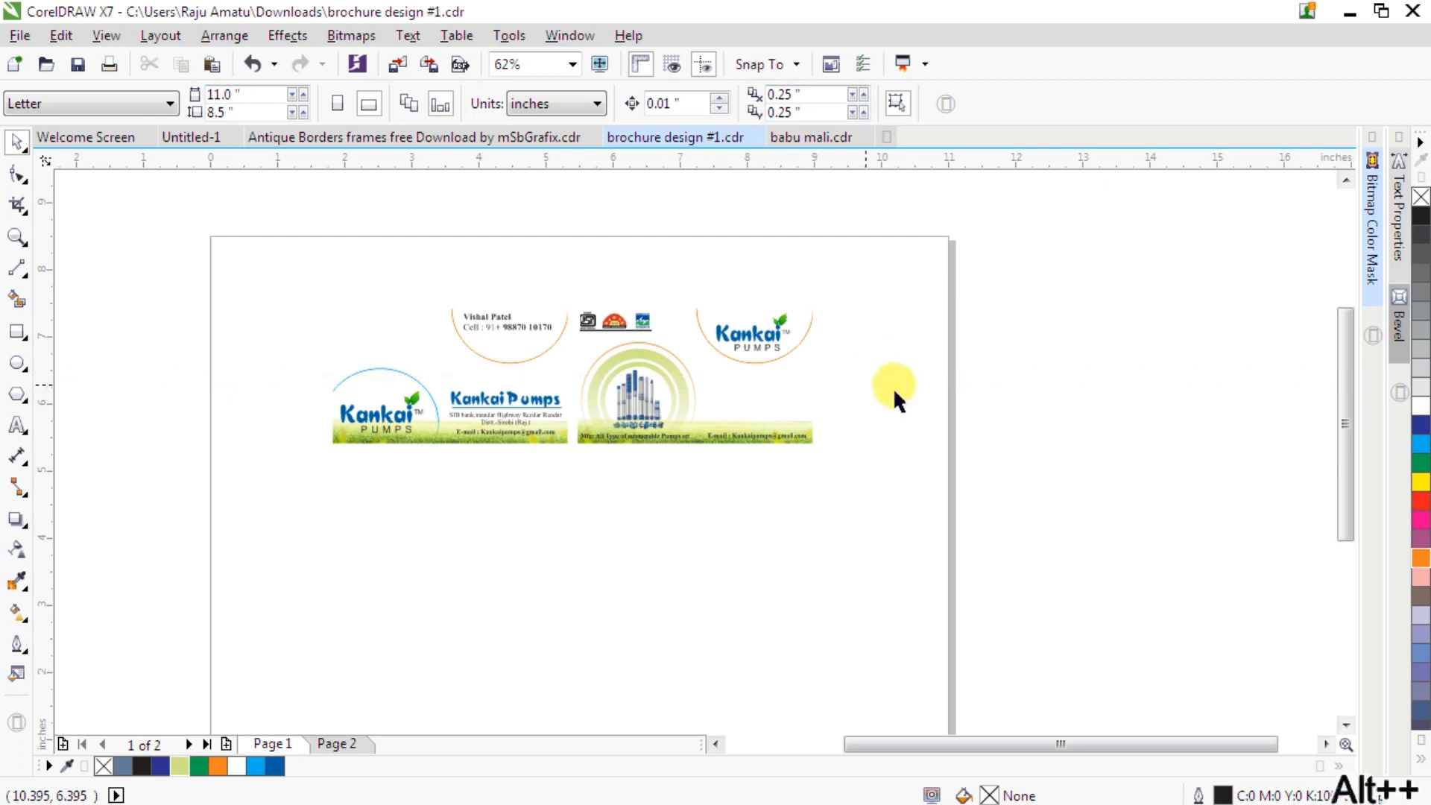
- Zoom in on both finished business cards to review the layouts
key("F2")
left_click_drag(308, 267, 840, 474)
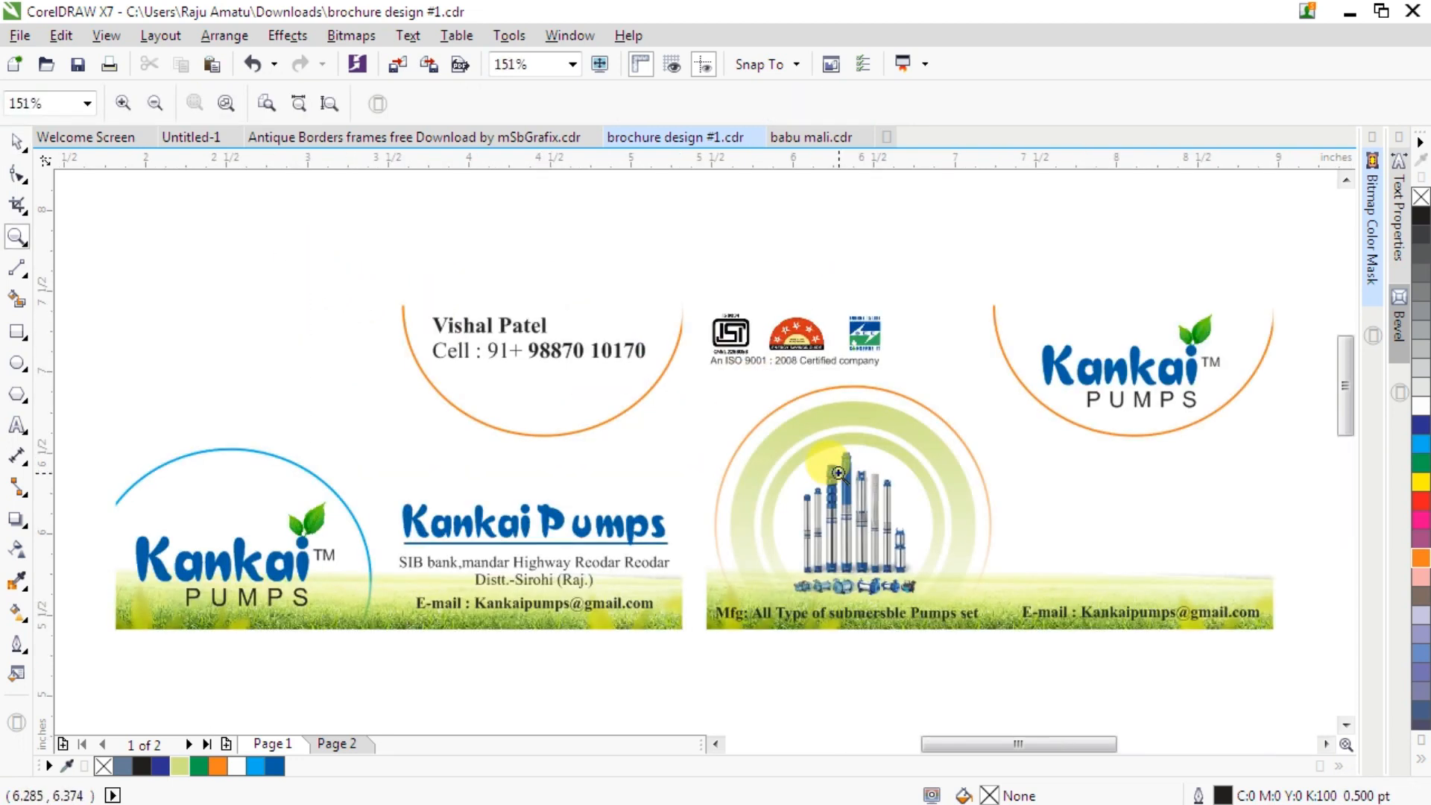
left_click(17, 143)
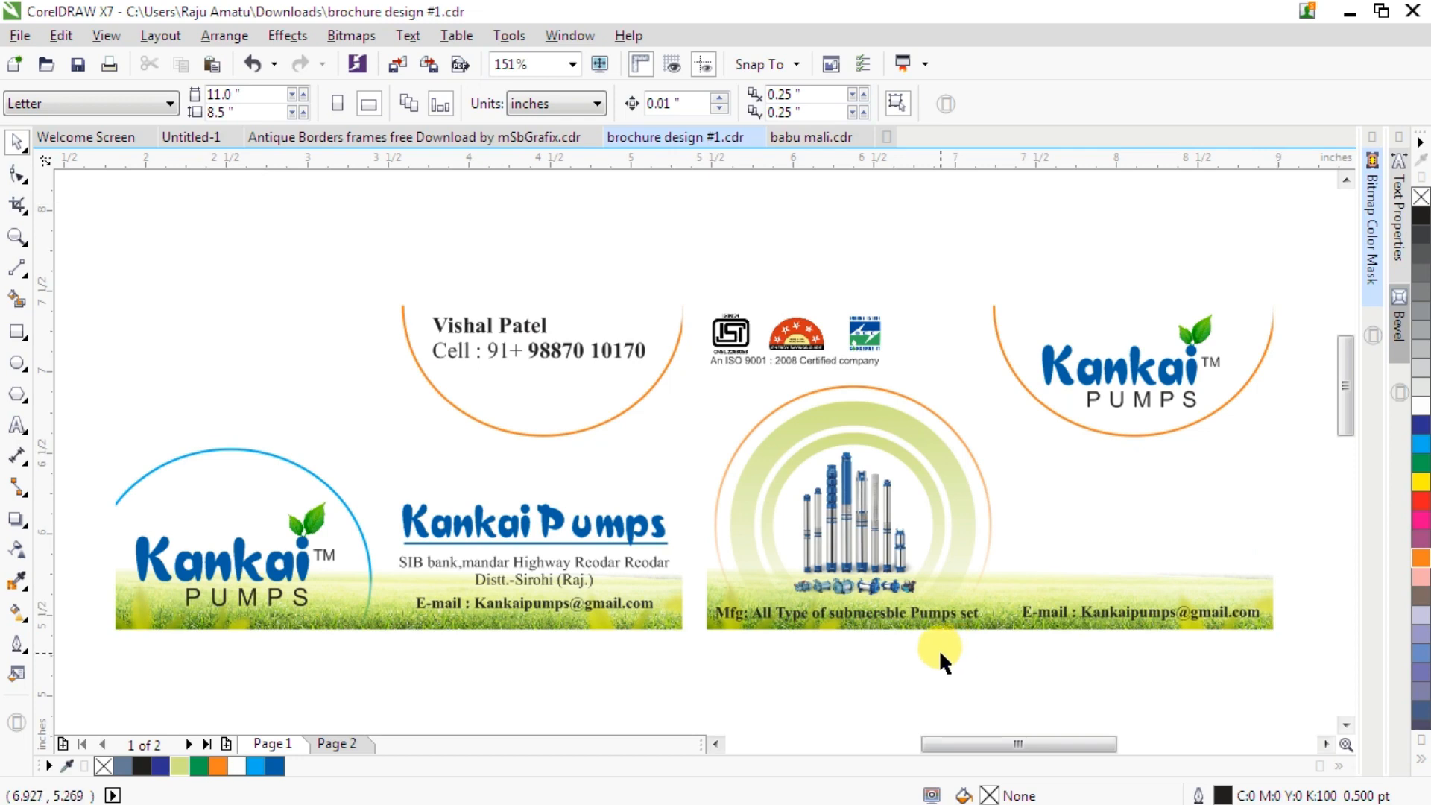
key("ctrl+shift+plus")
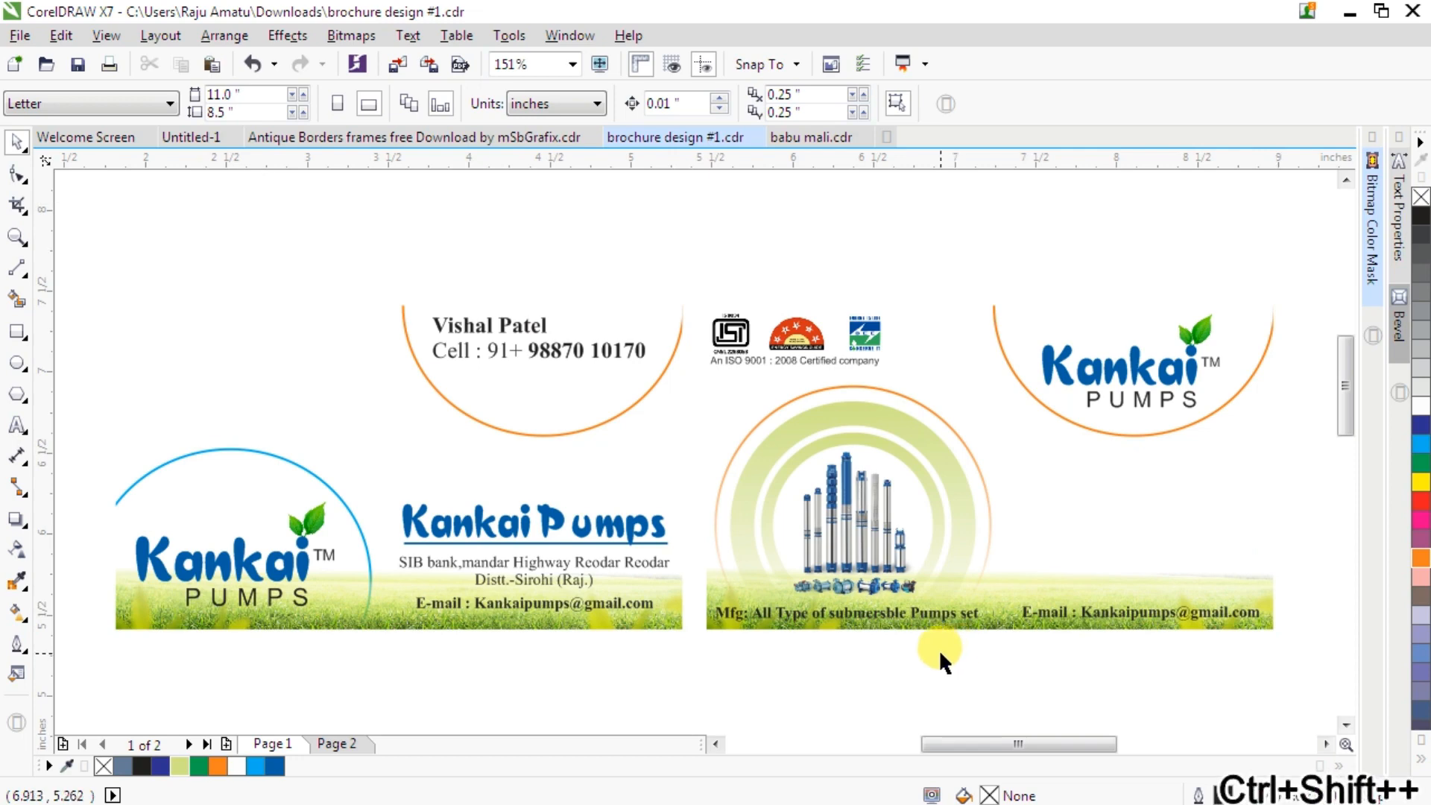